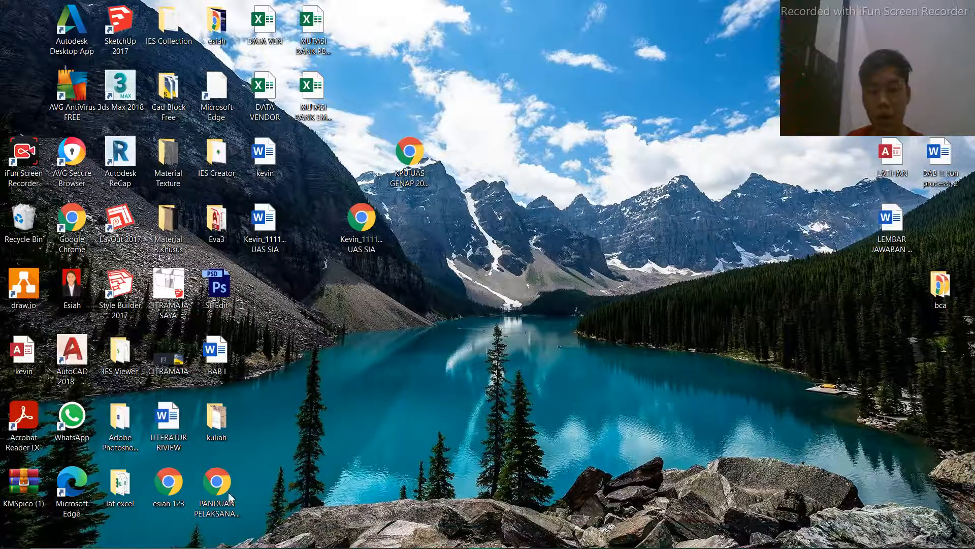
# Open Microsoft Access and start a new blank database
pyautogui.moveTo(176, 542)
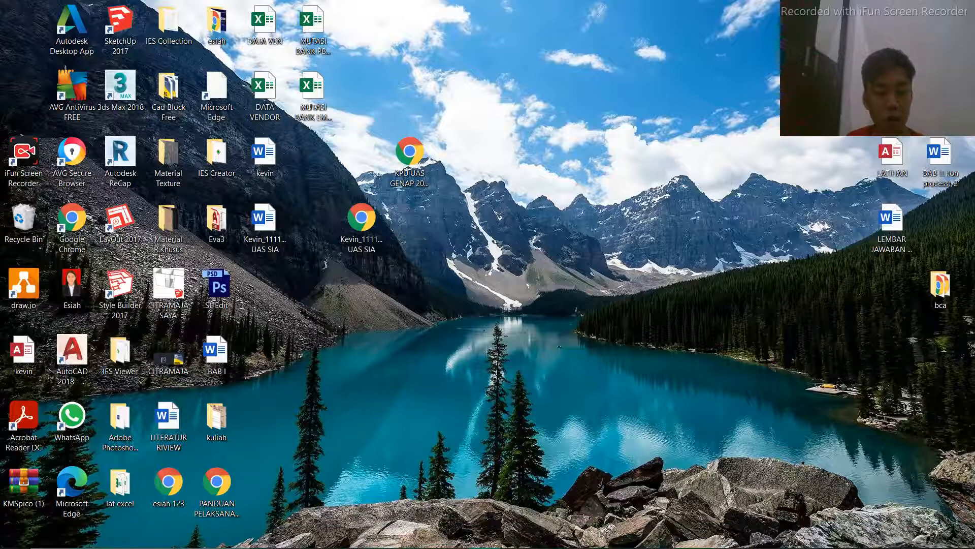
pyautogui.click(174, 540)
pyautogui.write('acc')
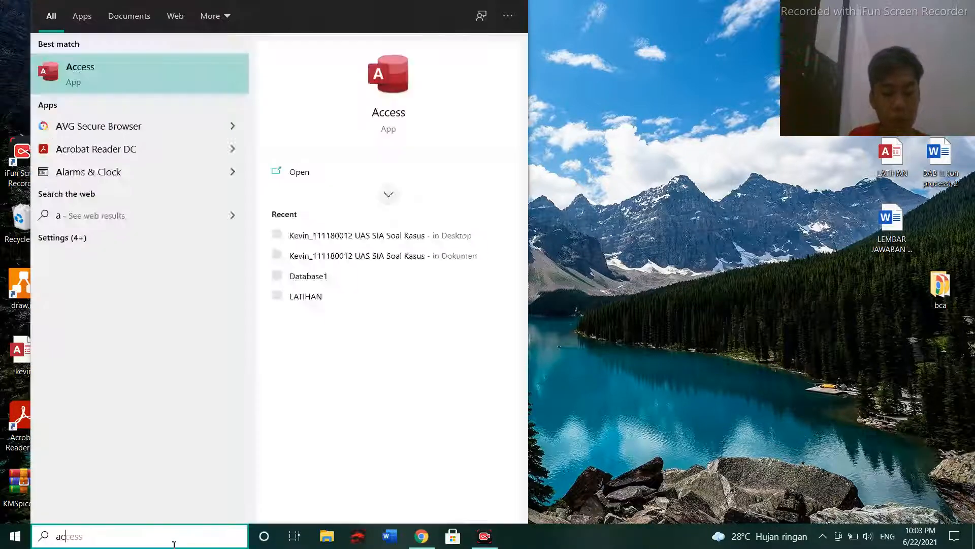
pyautogui.click(130, 87)
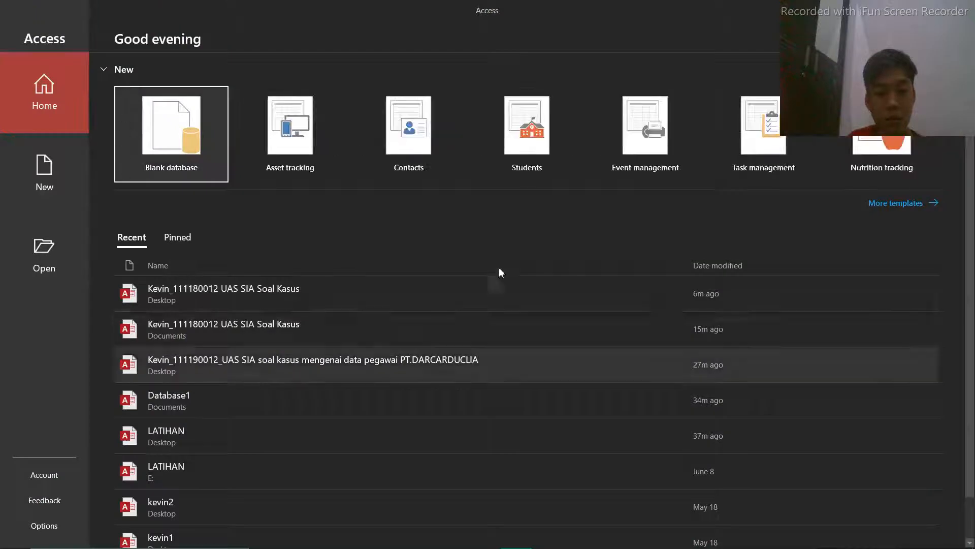
pyautogui.click(143, 122)
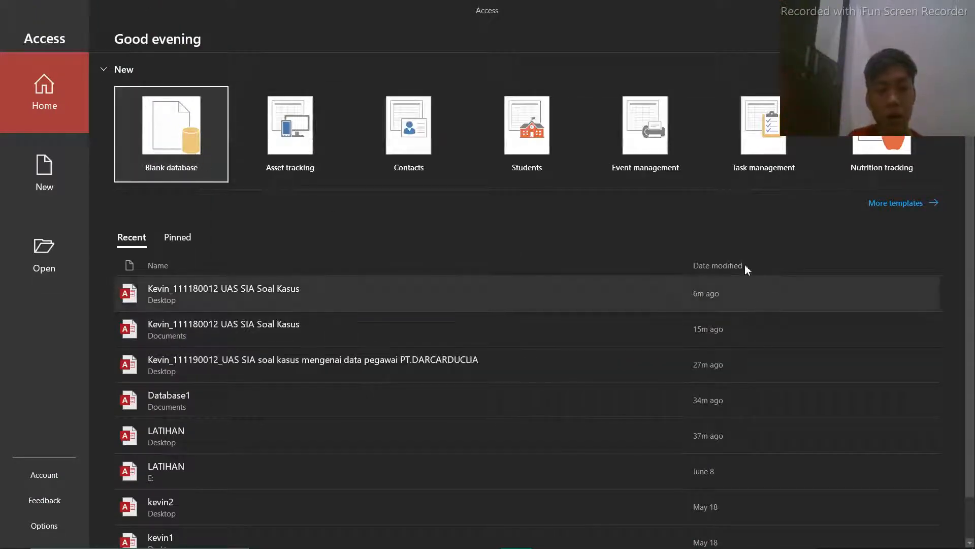
# Replace the default database file name with the student's name and student number, joined by an underscore
pyautogui.doubleClick(616, 201)
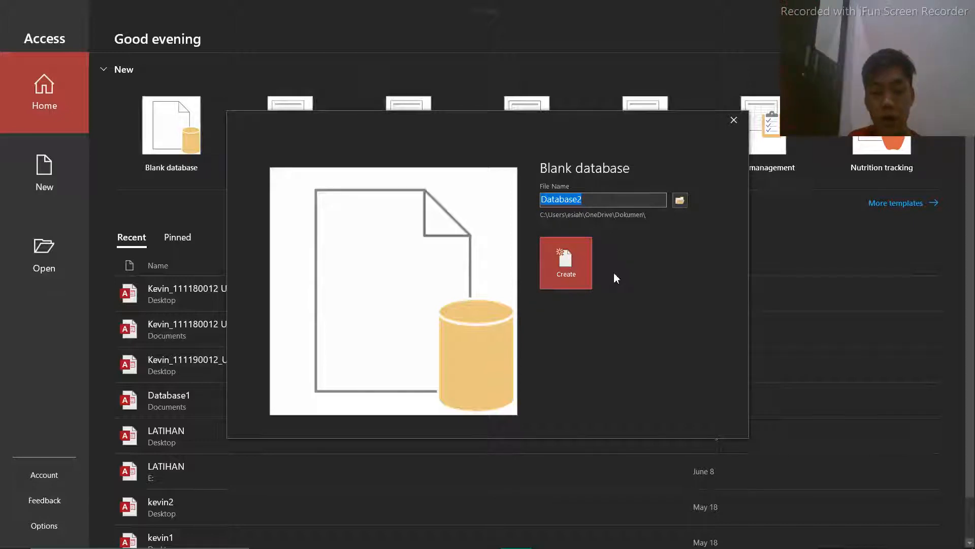
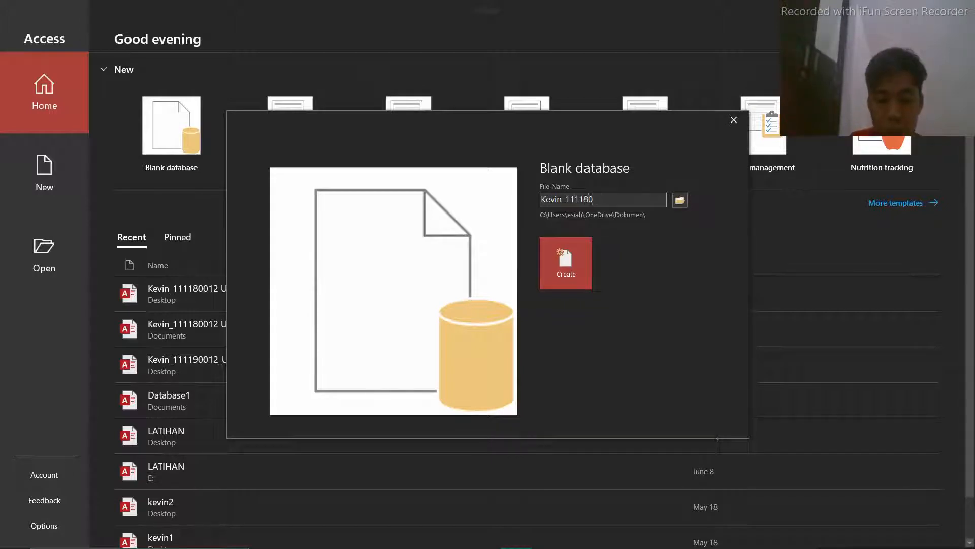
pyautogui.click(681, 203)
pyautogui.click(471, 8)
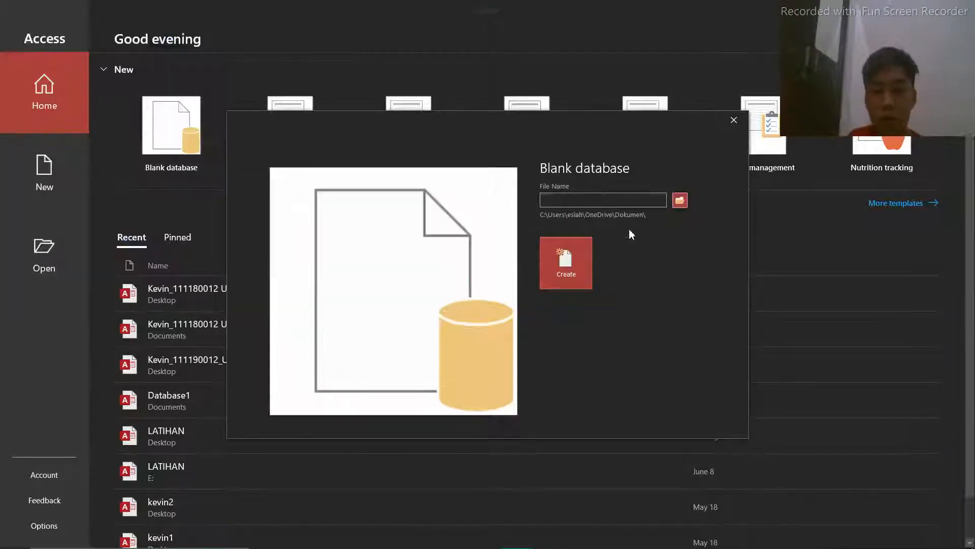
# Append "UAS SIA Soal Kasus" to the database file name
pyautogui.click(628, 199)
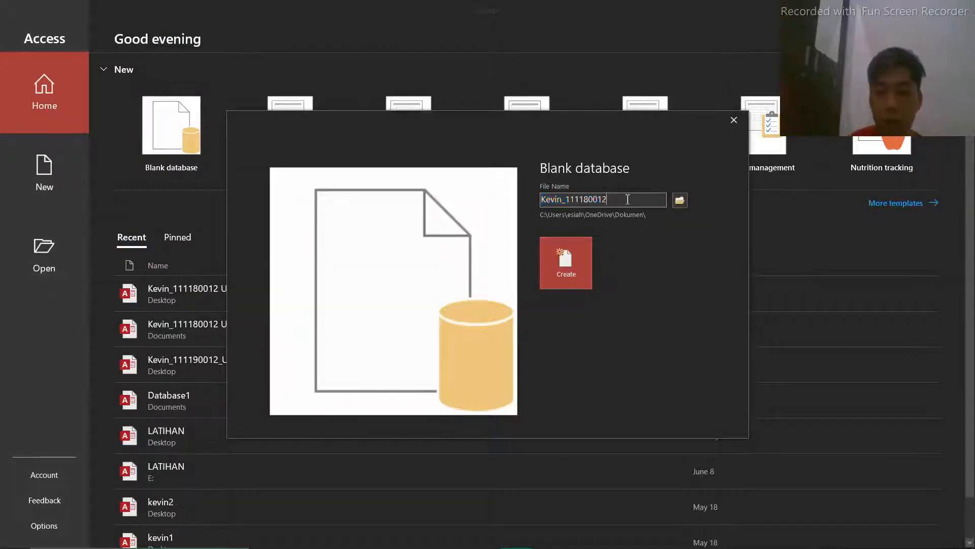
pyautogui.write('UAS')
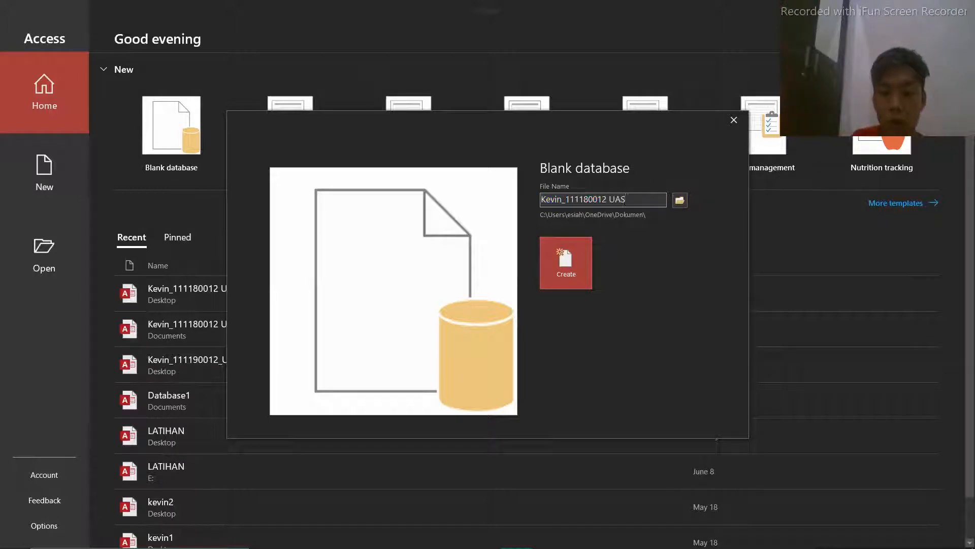
pyautogui.write(' SIA')
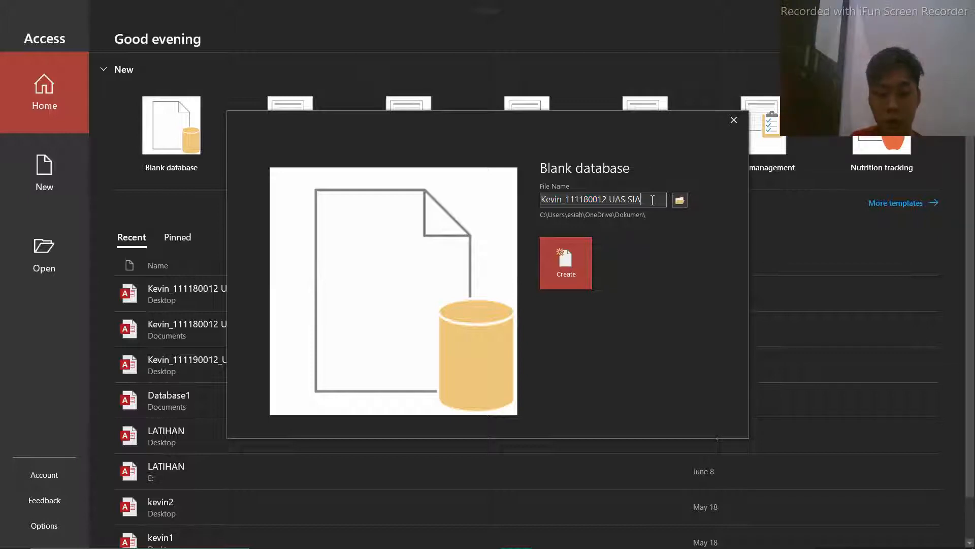
pyautogui.write(' S')
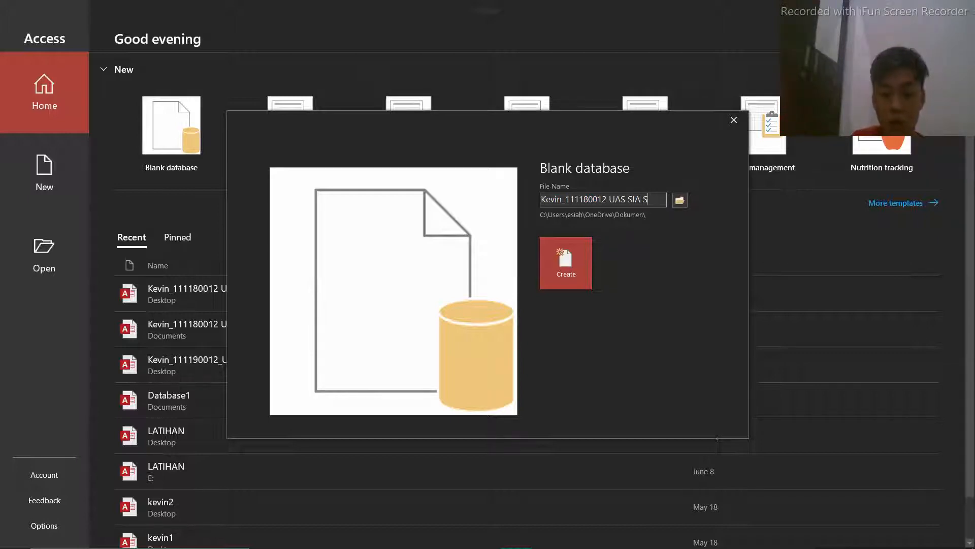
pyautogui.write('Oal Kausus')
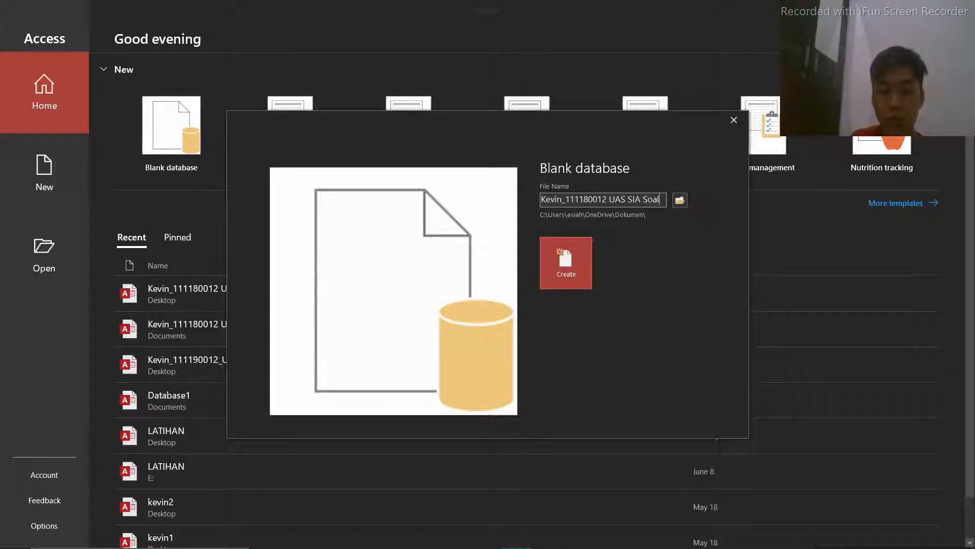
pyautogui.press('BackSpace')
pyautogui.press('BackSpace')
pyautogui.press('BackSpace')
pyautogui.press('BackSpace')
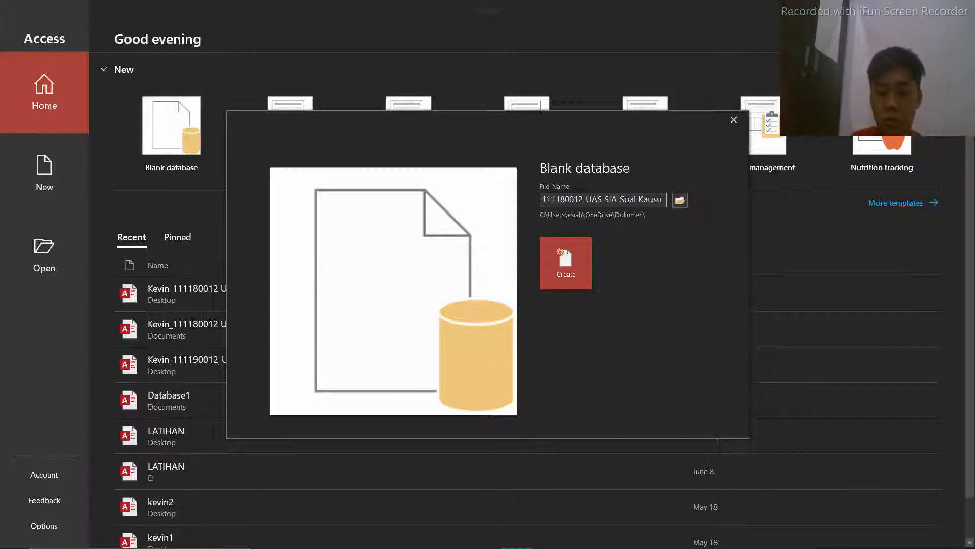
pyautogui.write('us')
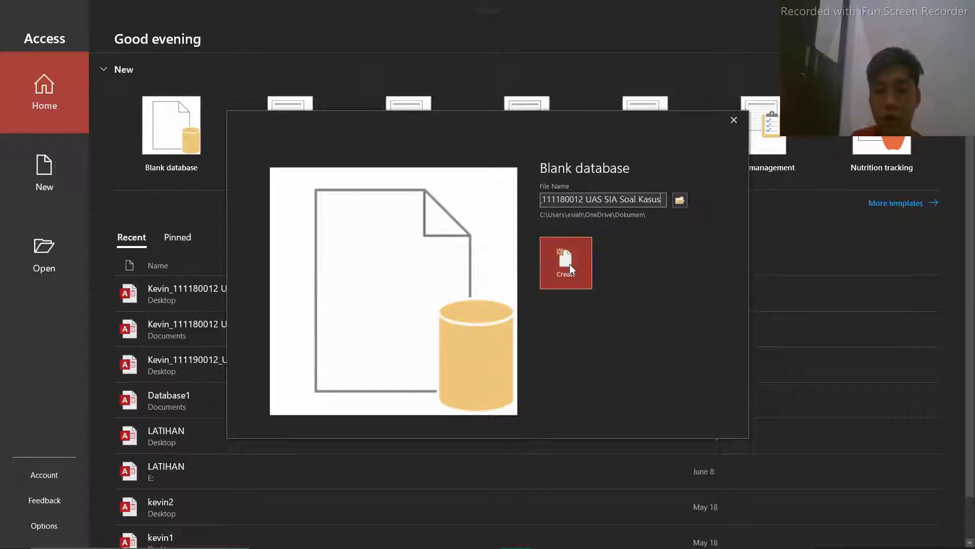
# Set the Desktop as the save location and create the database as a Microsoft Access 2007 - 2016 file
pyautogui.click(681, 200)
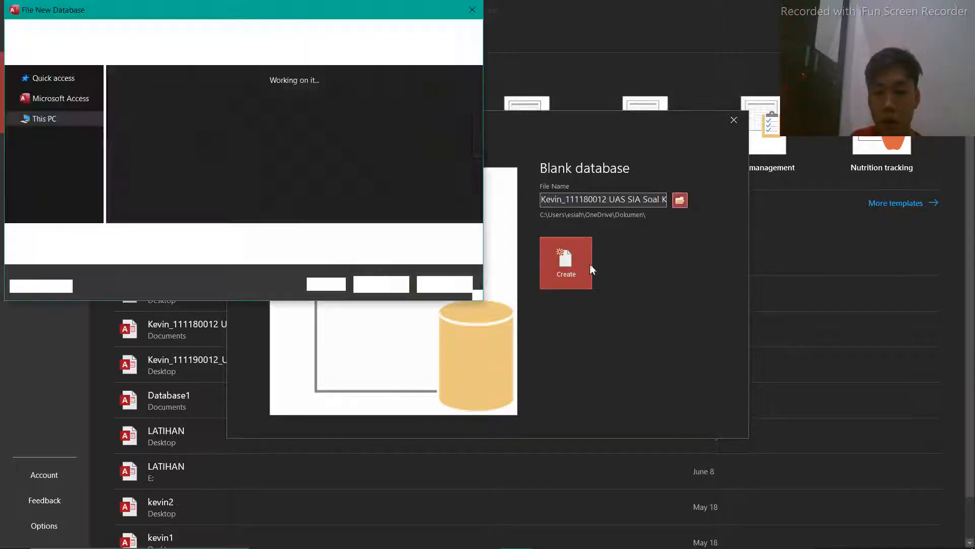
pyautogui.scroll(2, 94, 127)
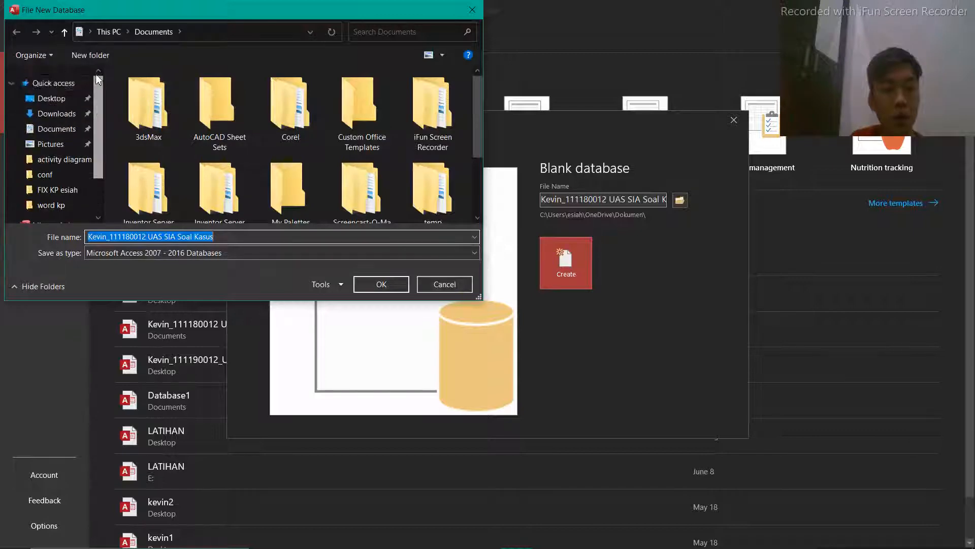
pyautogui.click(51, 98)
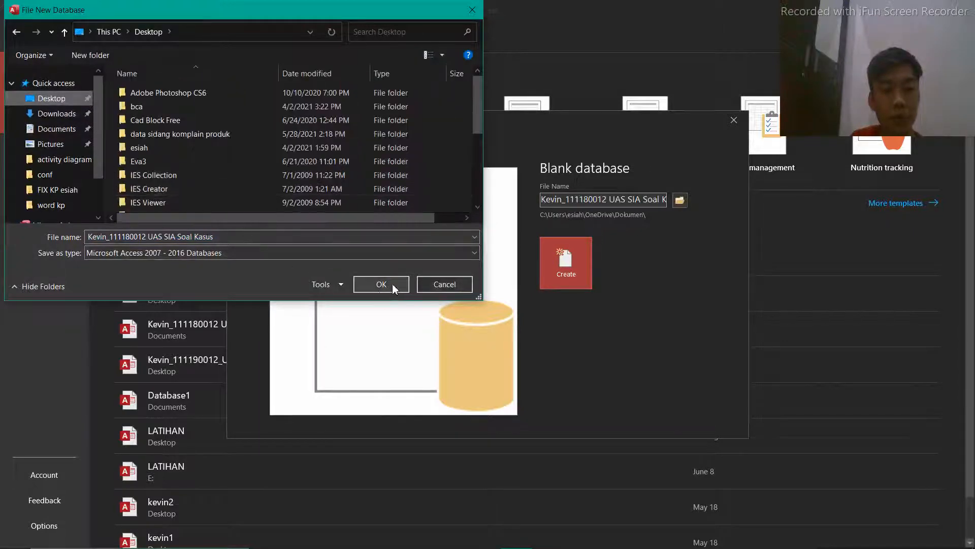
pyautogui.click(394, 287)
pyautogui.click(584, 260)
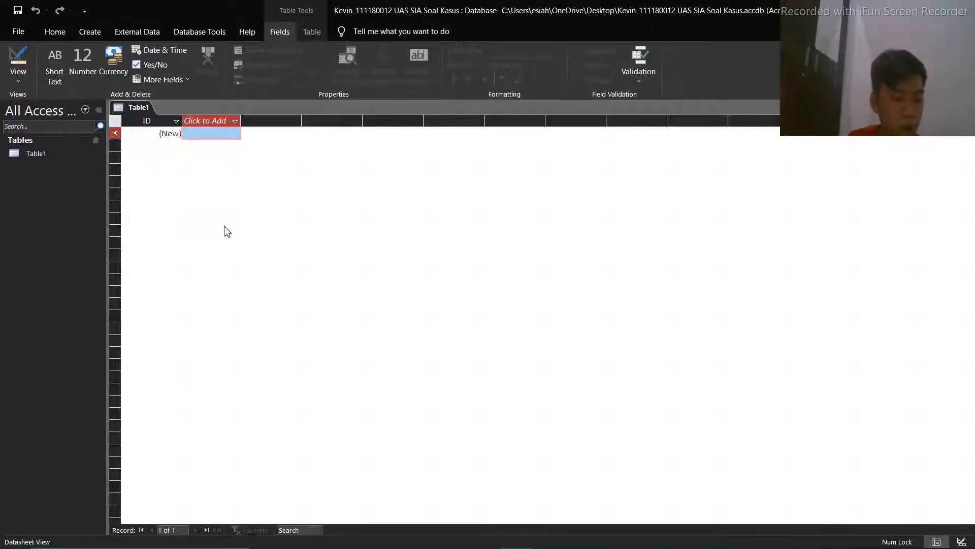
# Switch the default table to Design View, saving it as "tabel data pegawai"
pyautogui.click(23, 156)
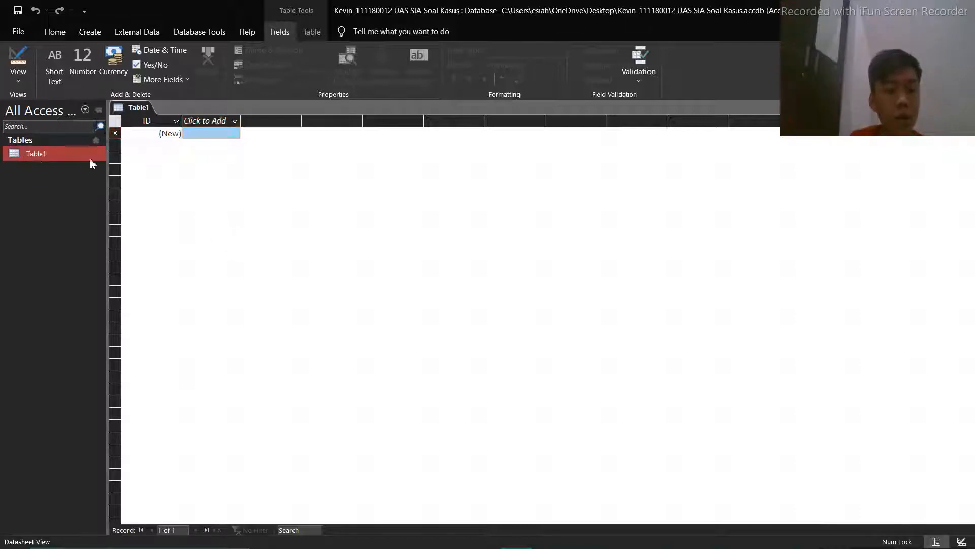
pyautogui.click(18, 61)
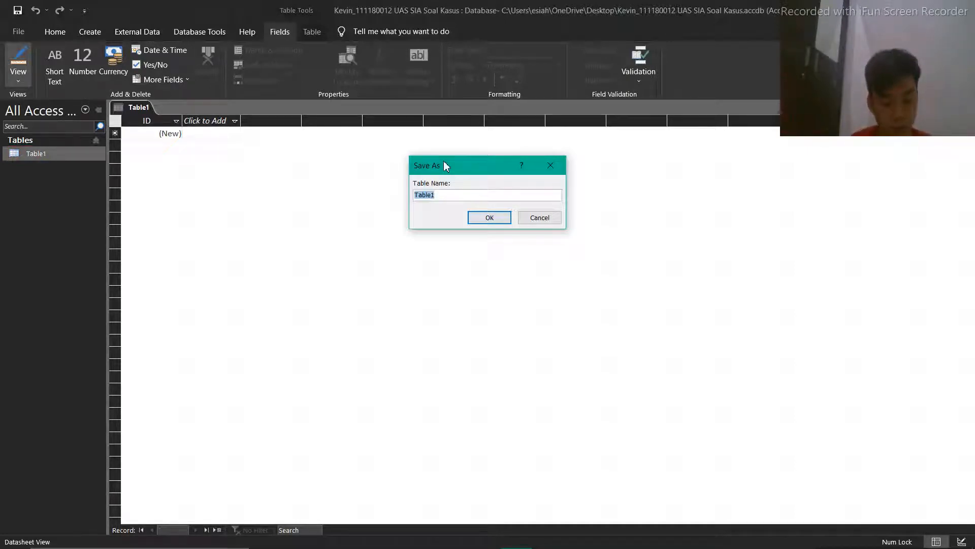
pyautogui.write('tabe')
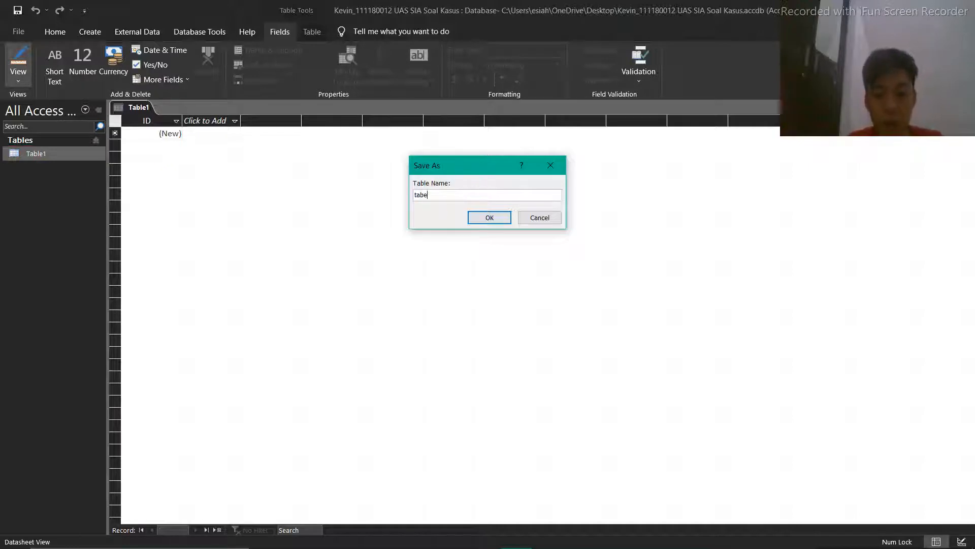
pyautogui.write('l data pe')
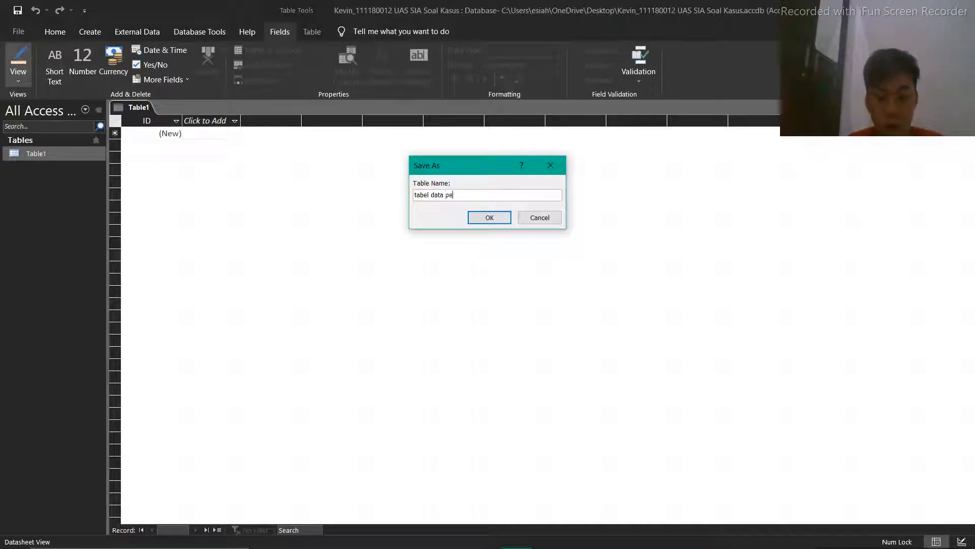
pyautogui.write('gawai')
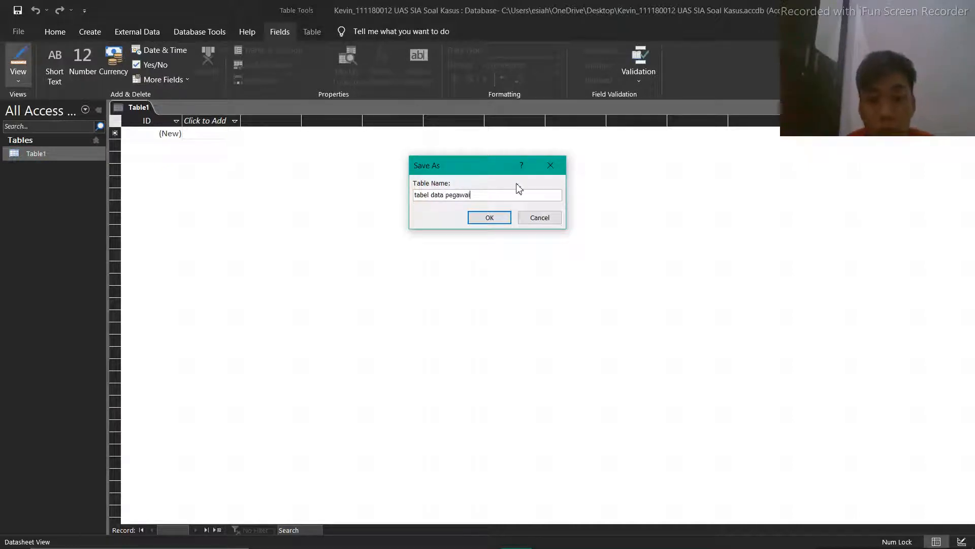
pyautogui.click(489, 217)
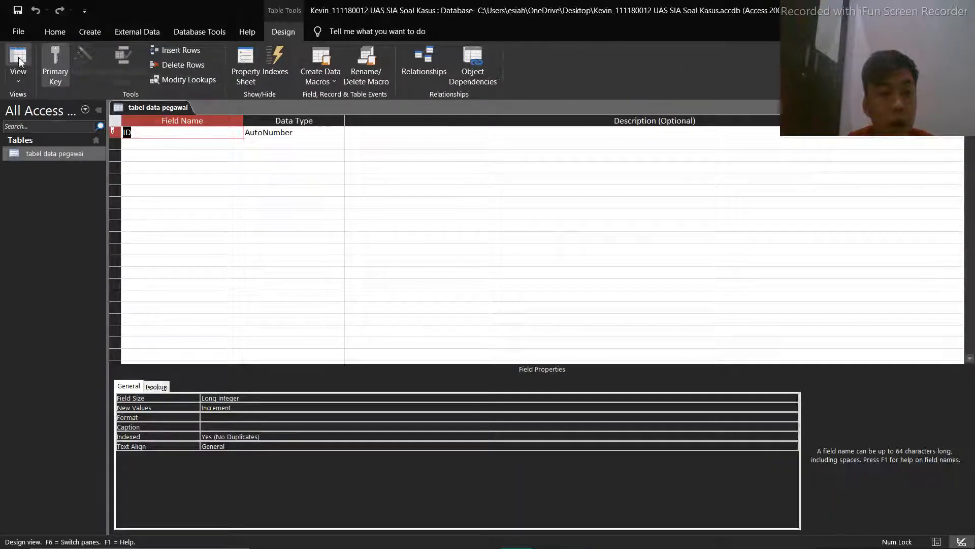
# Create a second table and open it in Design View, saving it as "tabel status"
pyautogui.click(101, 30)
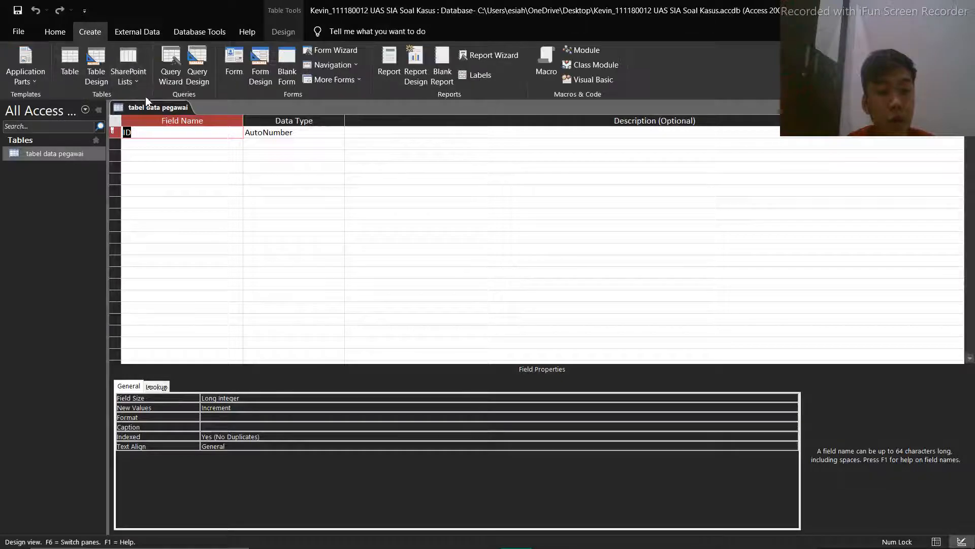
pyautogui.click(71, 59)
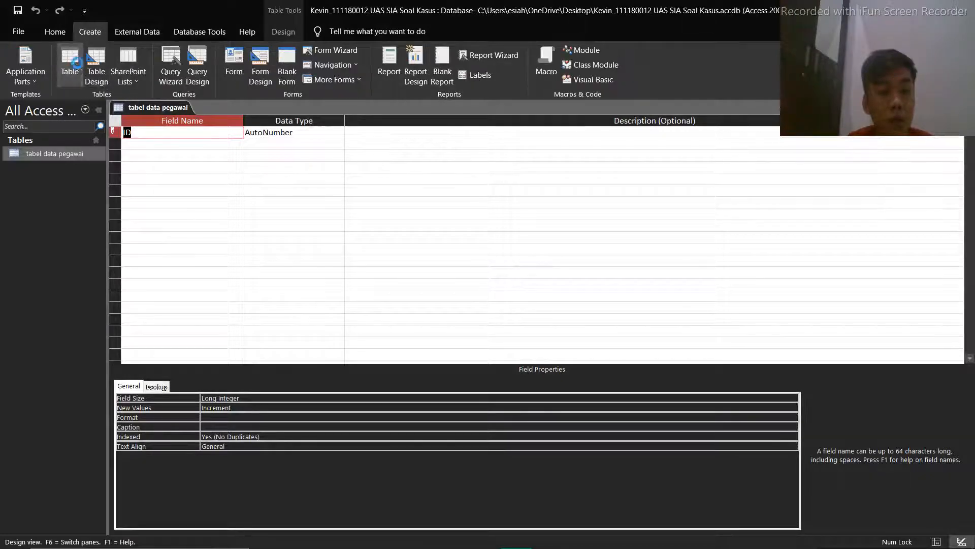
pyautogui.click(18, 63)
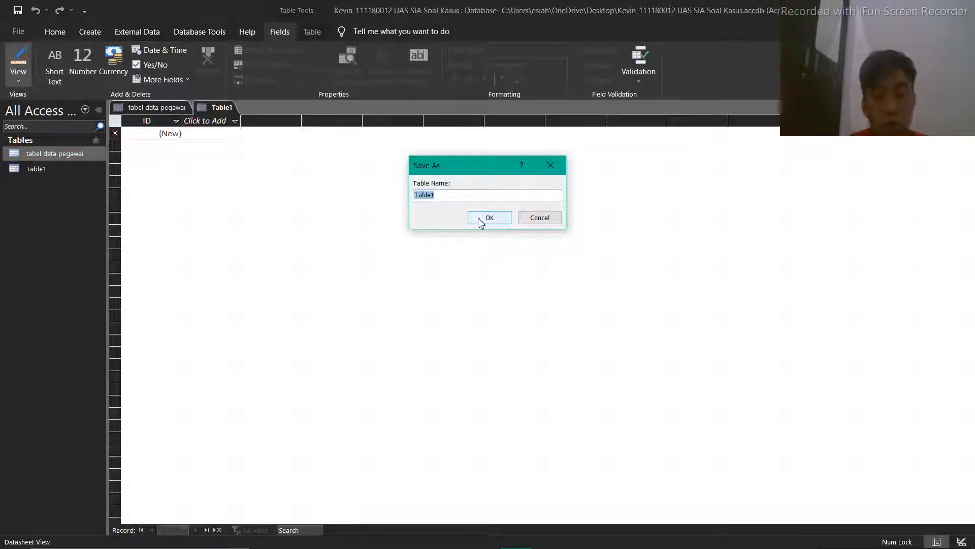
pyautogui.write('tabel st')
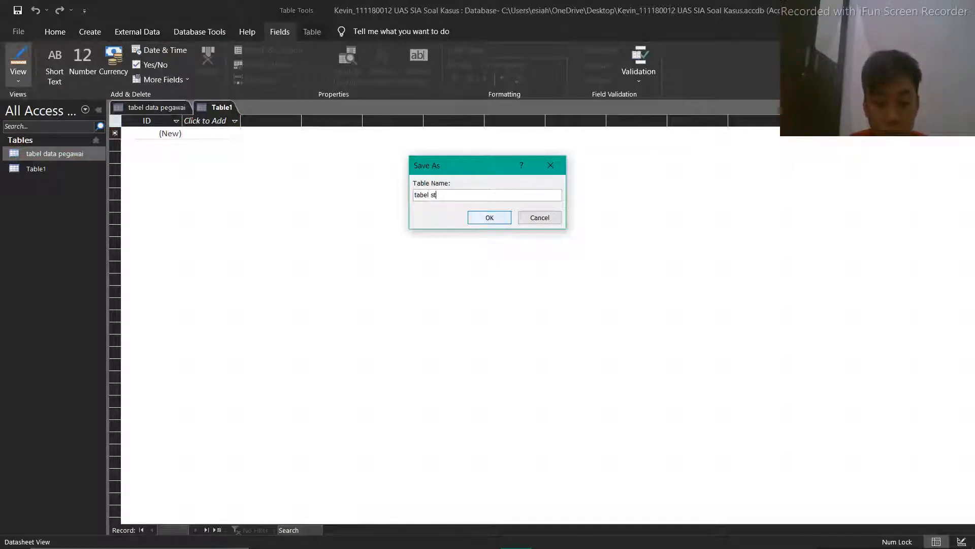
pyautogui.write('atus')
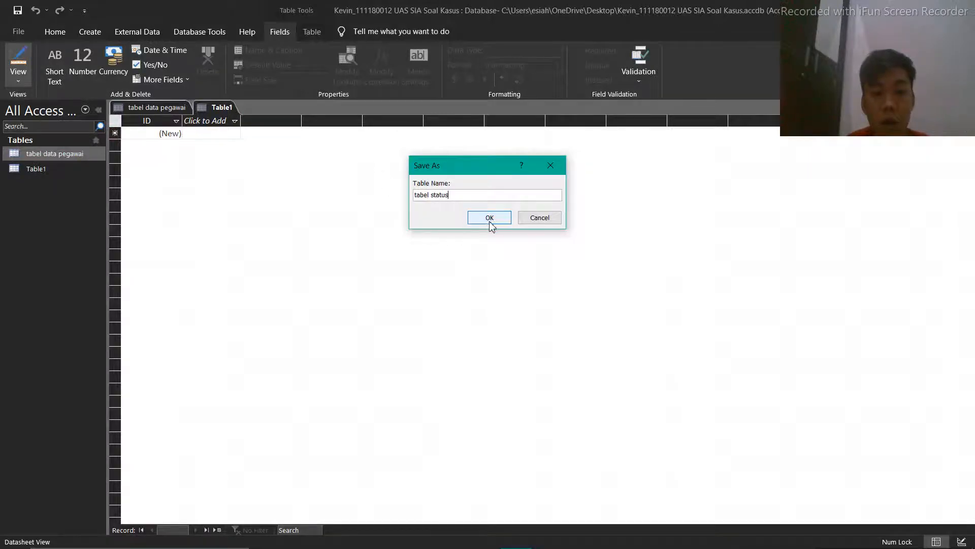
pyautogui.click(490, 219)
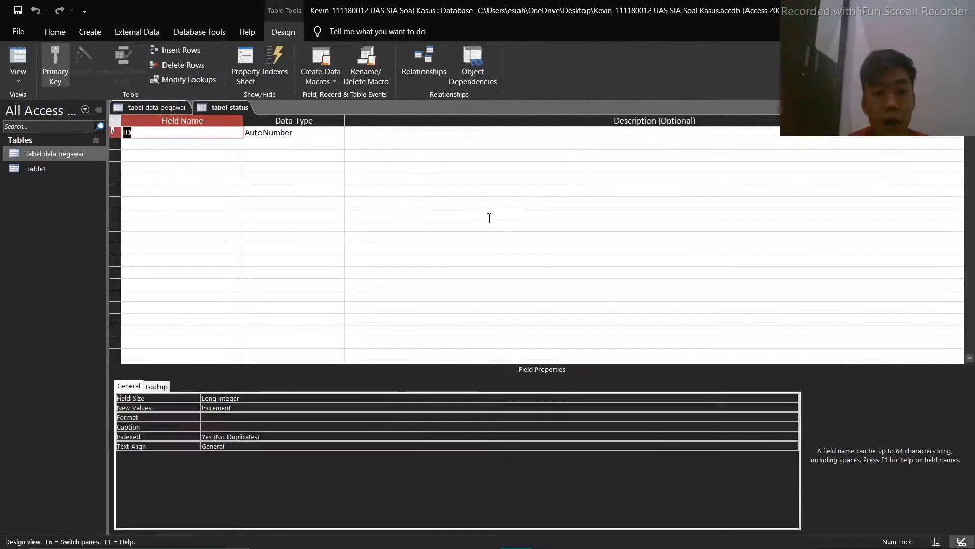
# Create a third table and open it in Design View, saving it as "tabel pendidikan akhir"
pyautogui.click(93, 35)
pyautogui.click(69, 64)
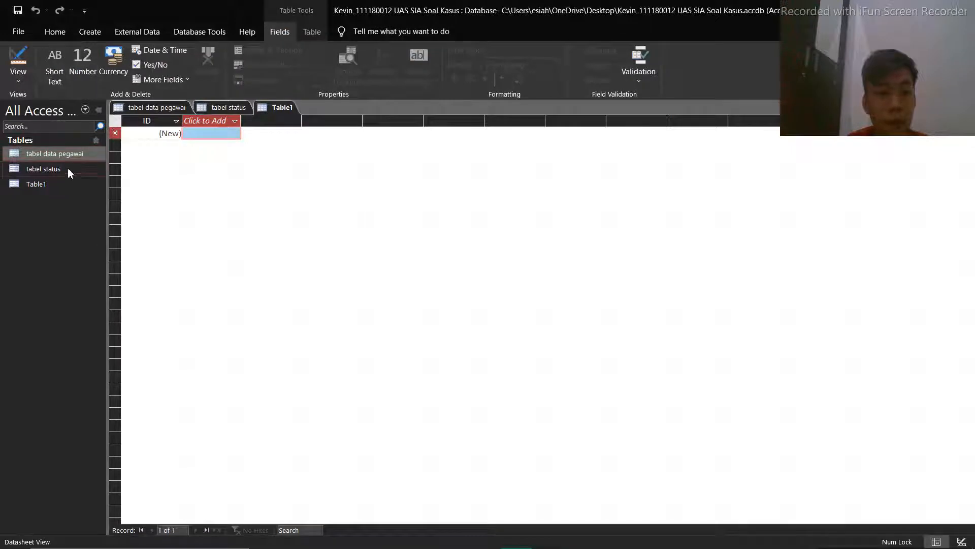
pyautogui.click(17, 60)
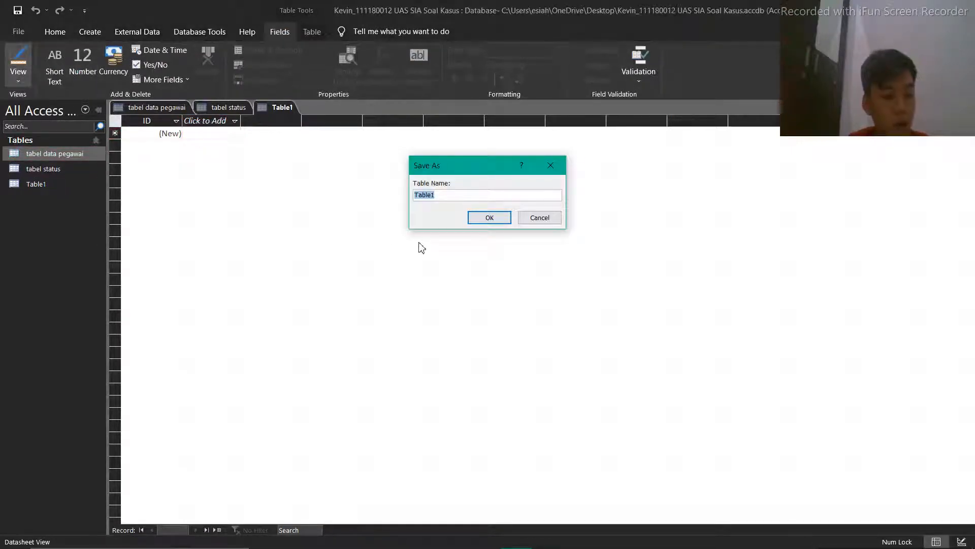
pyautogui.write('ta')
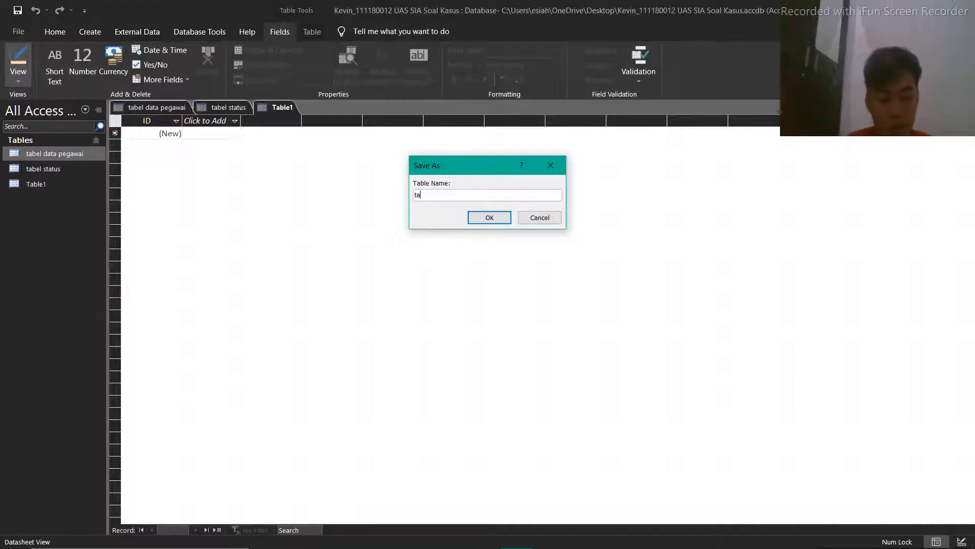
pyautogui.write('bel pendidika')
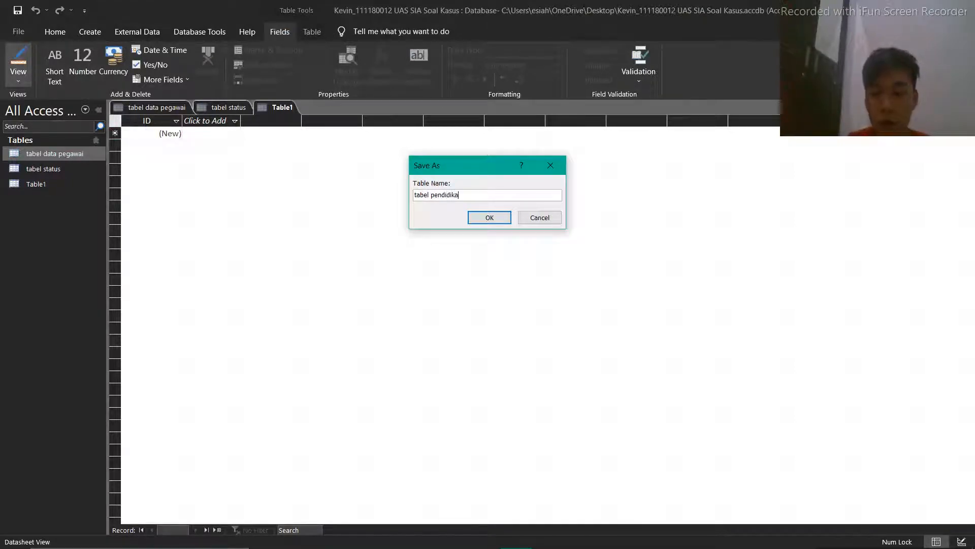
pyautogui.write('n akhir')
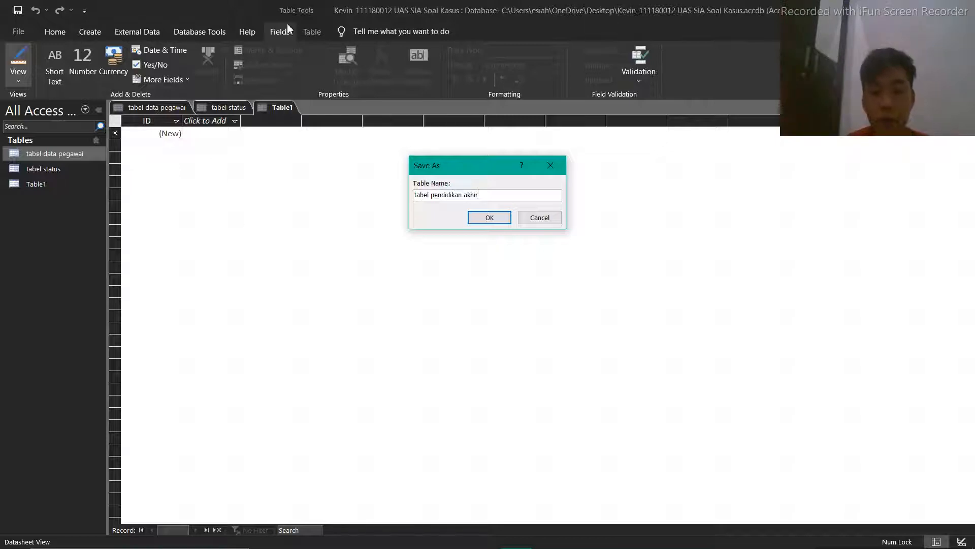
pyautogui.click(501, 219)
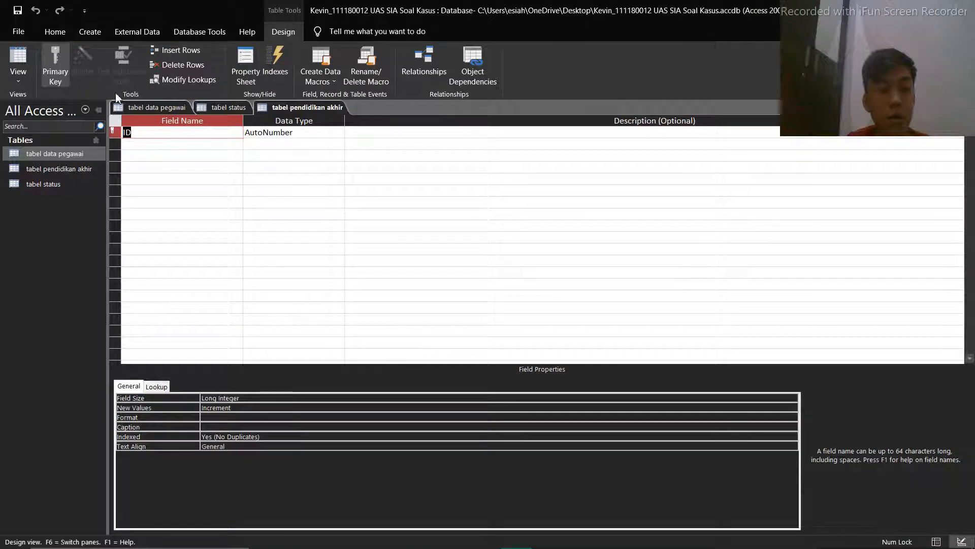
# Create a fourth table and open it in Design View, saving it as "tabel divisi"
pyautogui.click(90, 31)
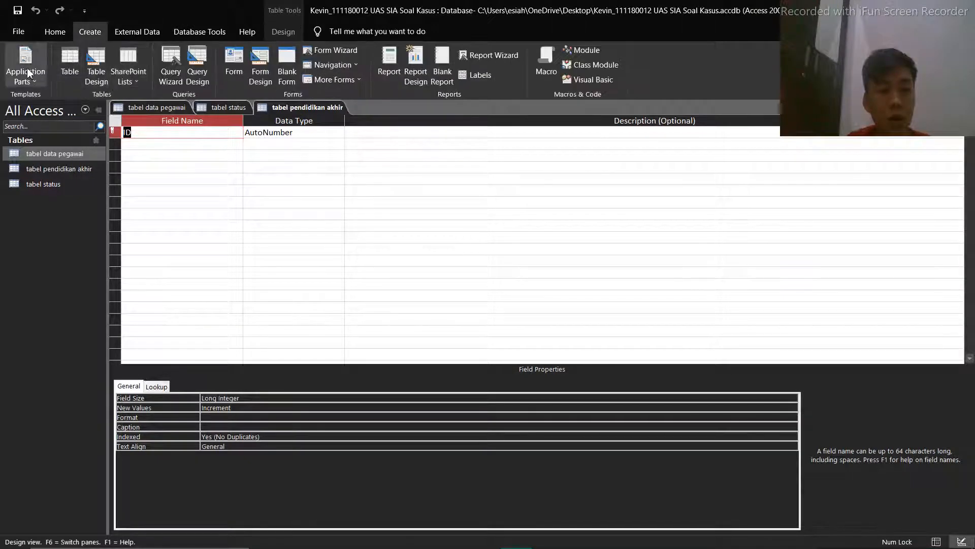
pyautogui.click(65, 59)
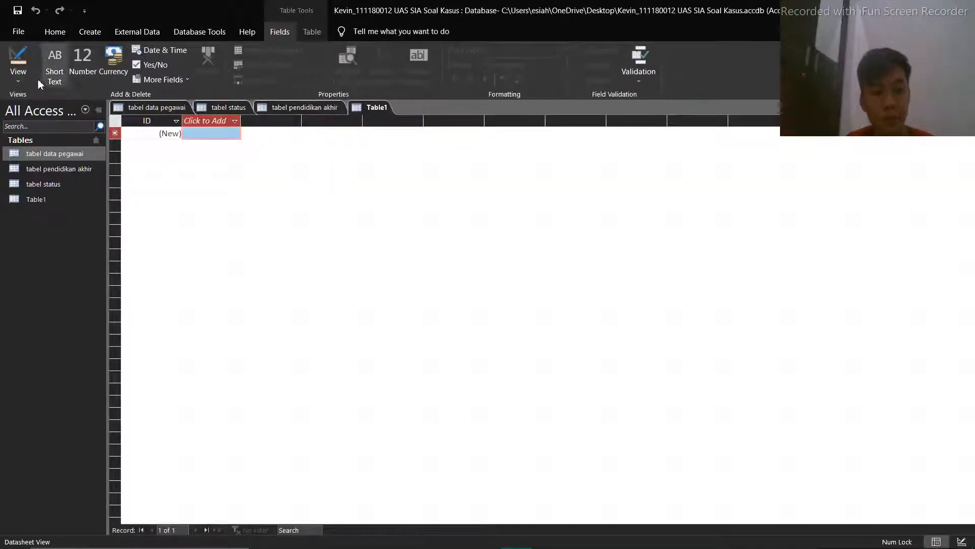
pyautogui.click(23, 65)
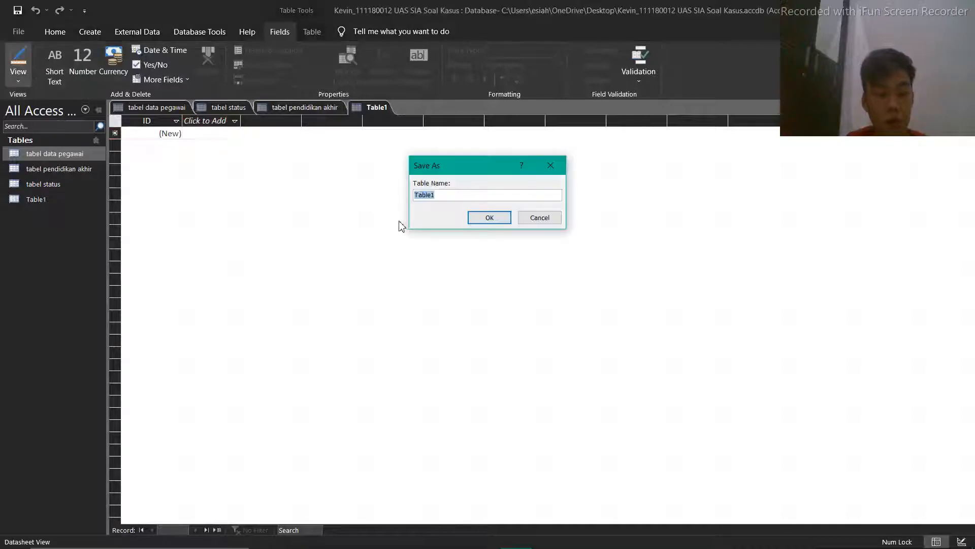
pyautogui.write('ta')
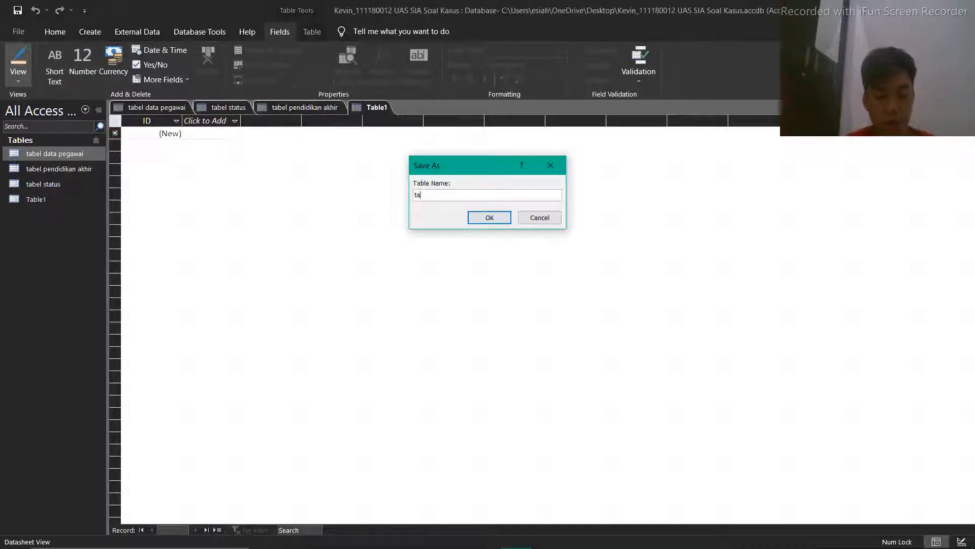
pyautogui.write('bel divid')
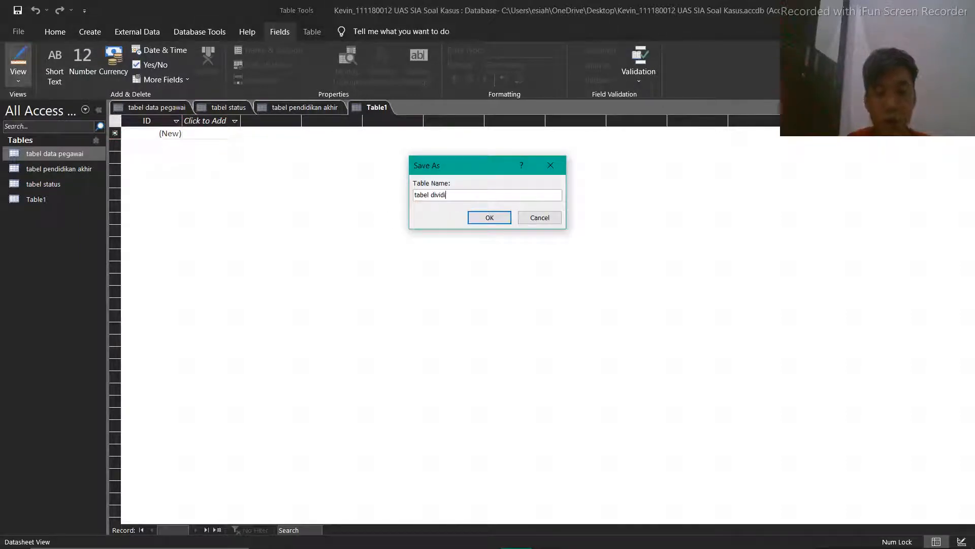
pyautogui.write('i')
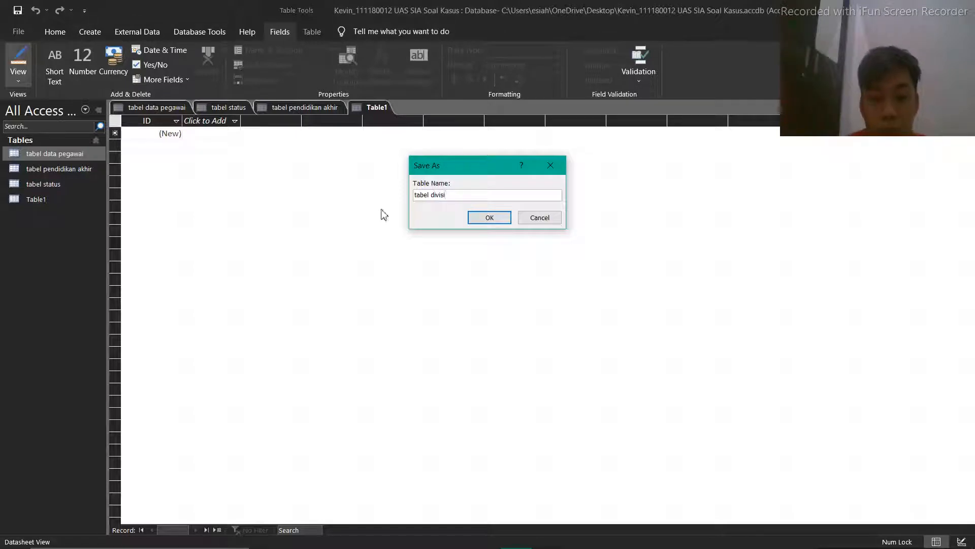
pyautogui.click(486, 220)
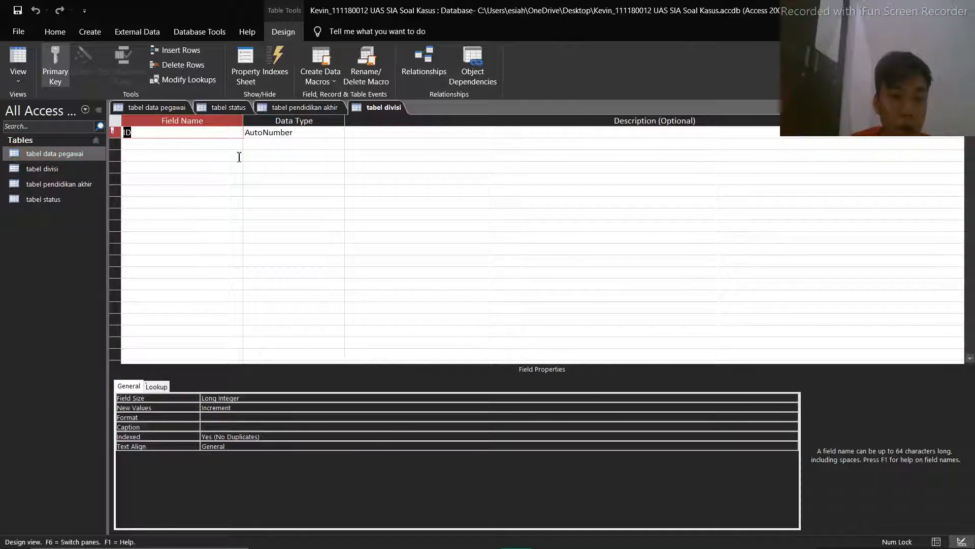
# In the design of tabel data pegawai, rename the ID field to nama_pegawai
pyautogui.hotkey('ctrl', 'F6')
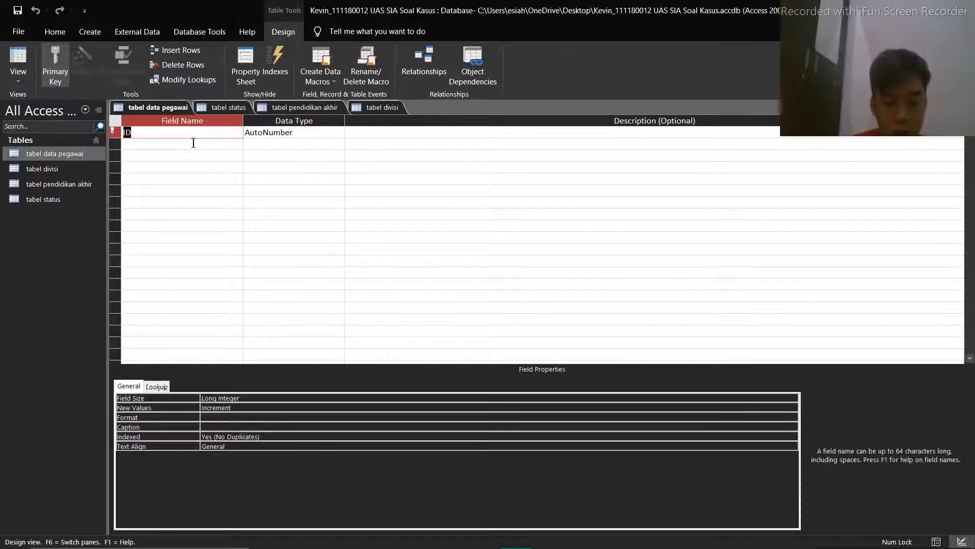
pyautogui.write('nama+')
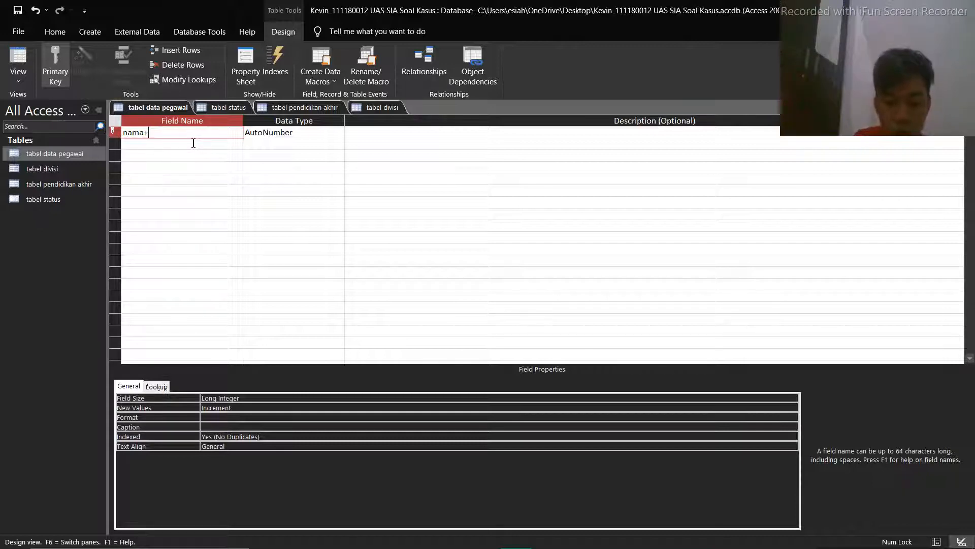
pyautogui.press('BackSpace')
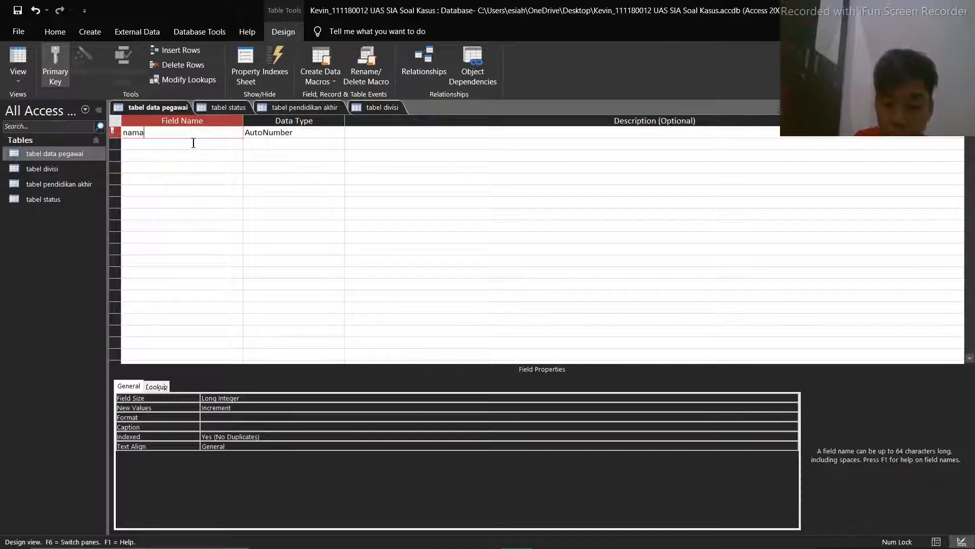
pyautogui.write('_pegawai')
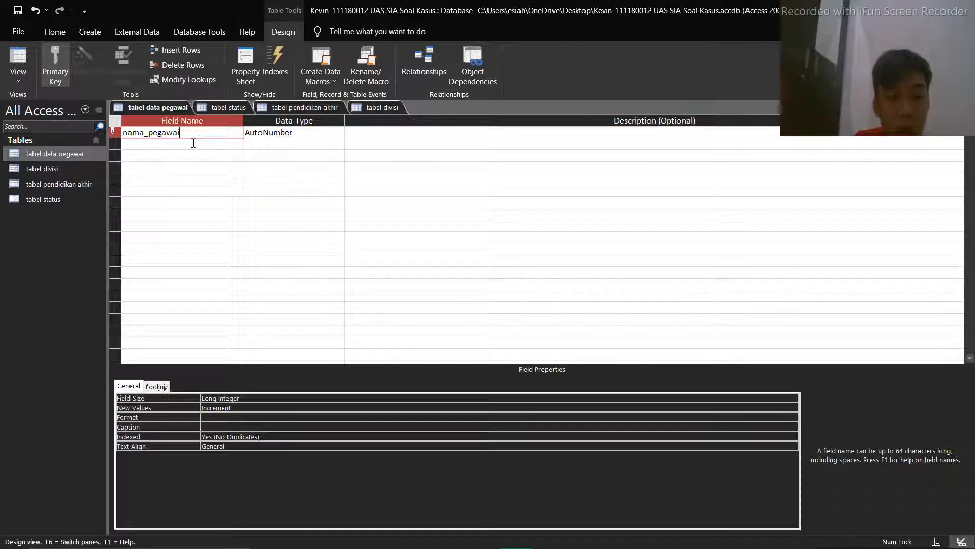
# Add the fields id_pegawai and jenis_kelamin below nama_pegawai in tabel data pegawai
pyautogui.click(171, 146)
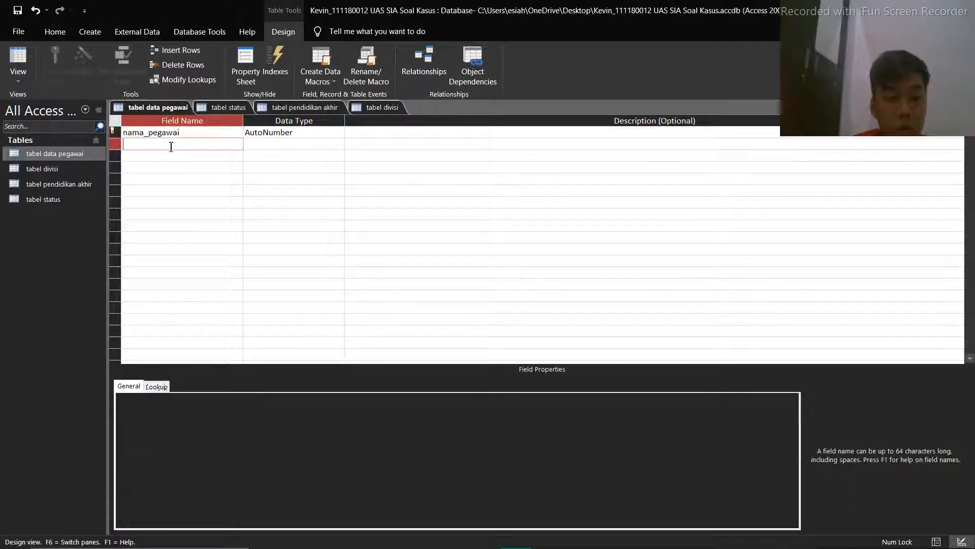
pyautogui.write('id')
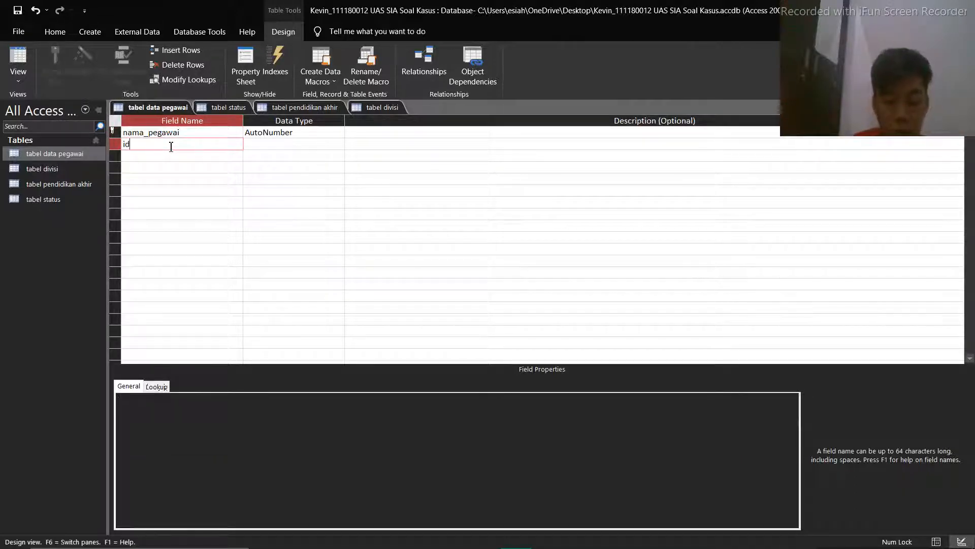
pyautogui.write('_pegawai')
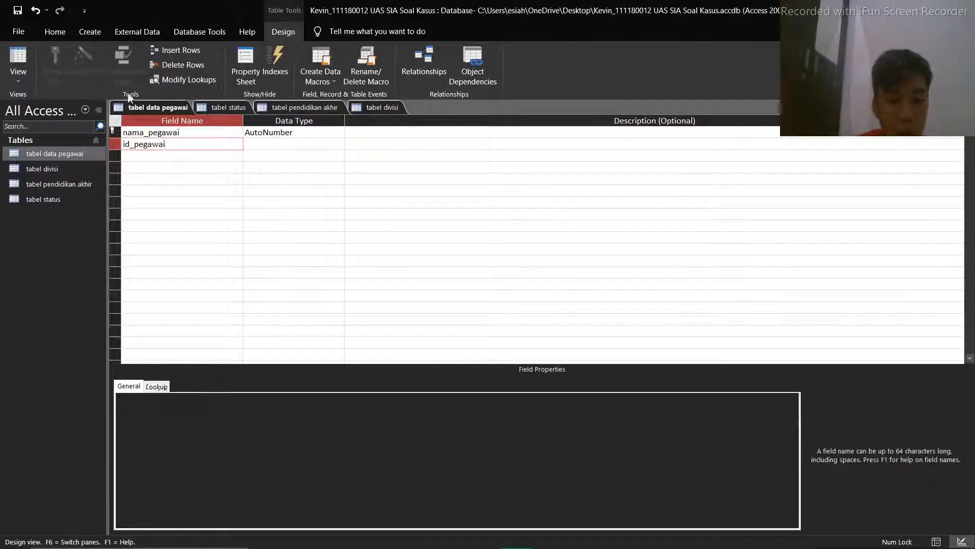
pyautogui.click(161, 158)
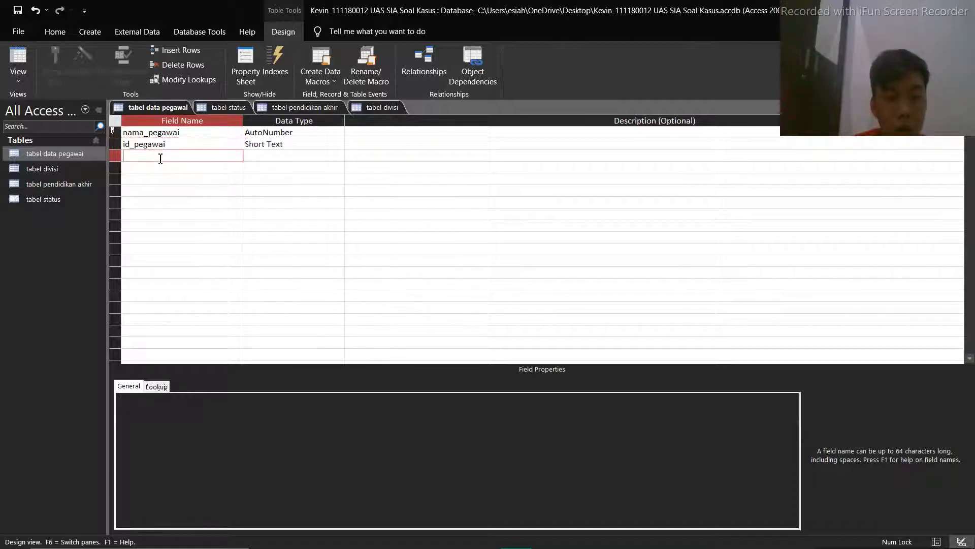
pyautogui.write('jenis')
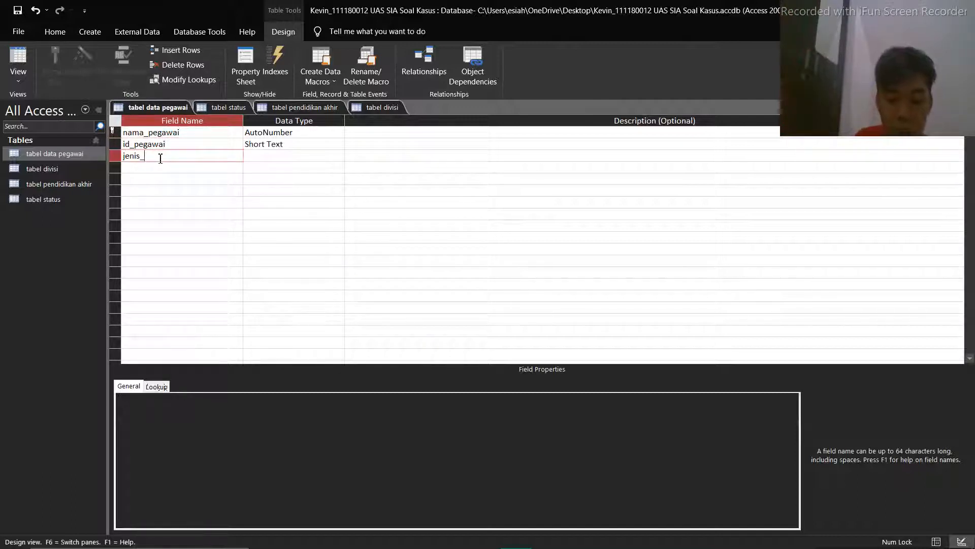
pyautogui.write('_kelam')
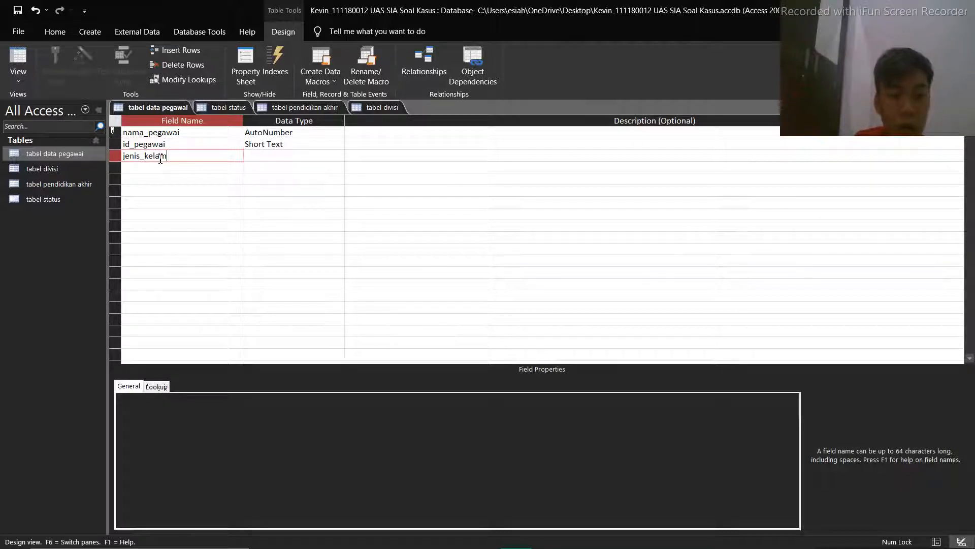
pyautogui.write('in')
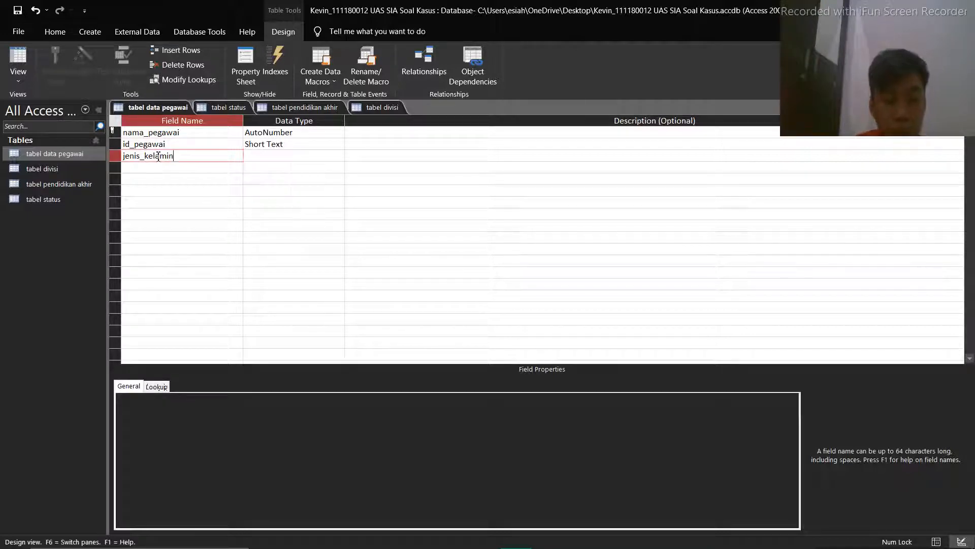
# Add the fields tmpt_tgl_lahir and alamat below jenis_kelamin in tabel data pegawai
pyautogui.click(187, 170)
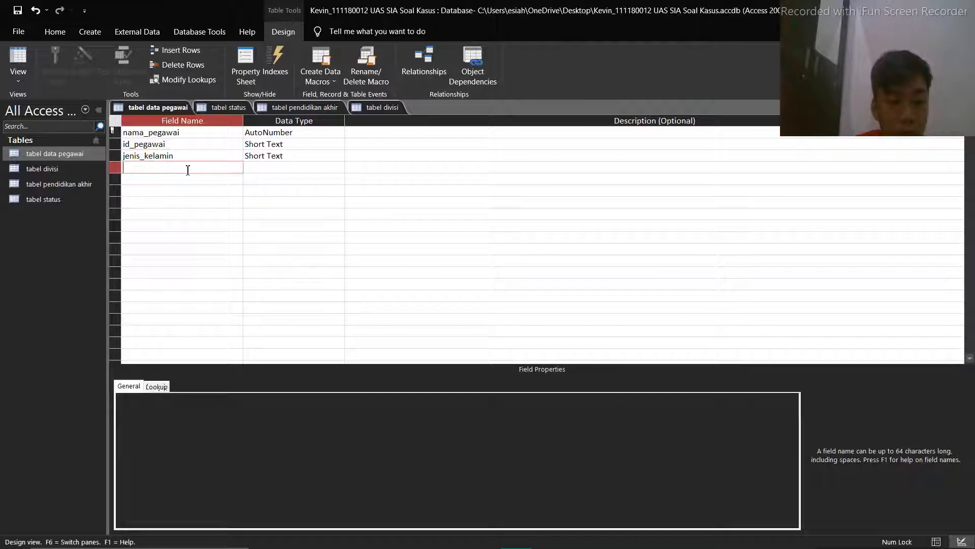
pyautogui.write('tmpt')
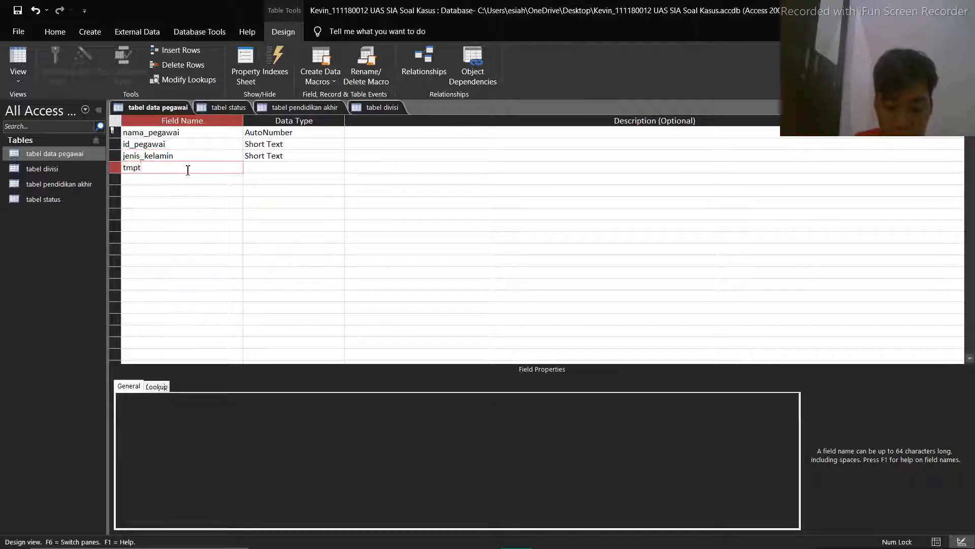
pyautogui.write('_tgl_lahir')
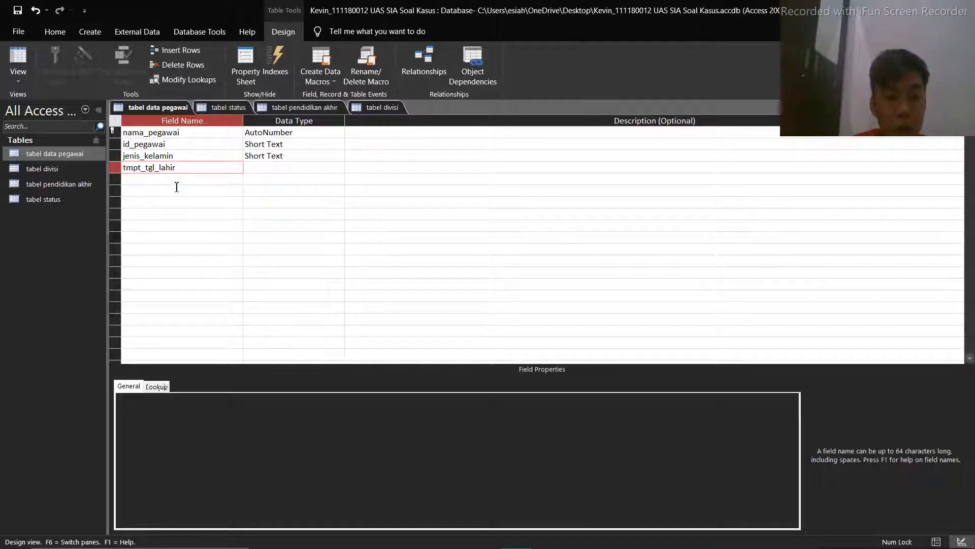
pyautogui.click(176, 184)
pyautogui.write('alamat')
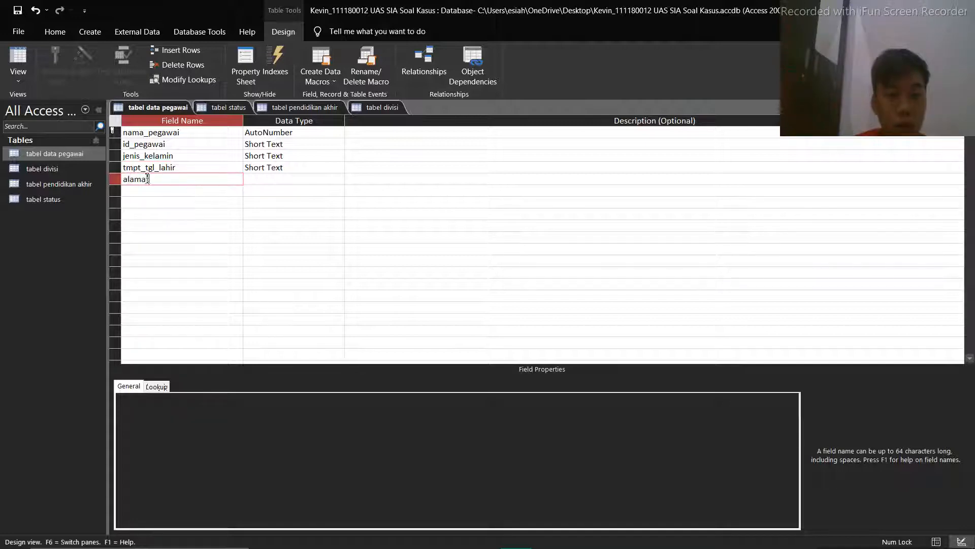
# Set the data type of nama_pegawai to Long Text and of id_pegawai to Number
pyautogui.click(300, 133)
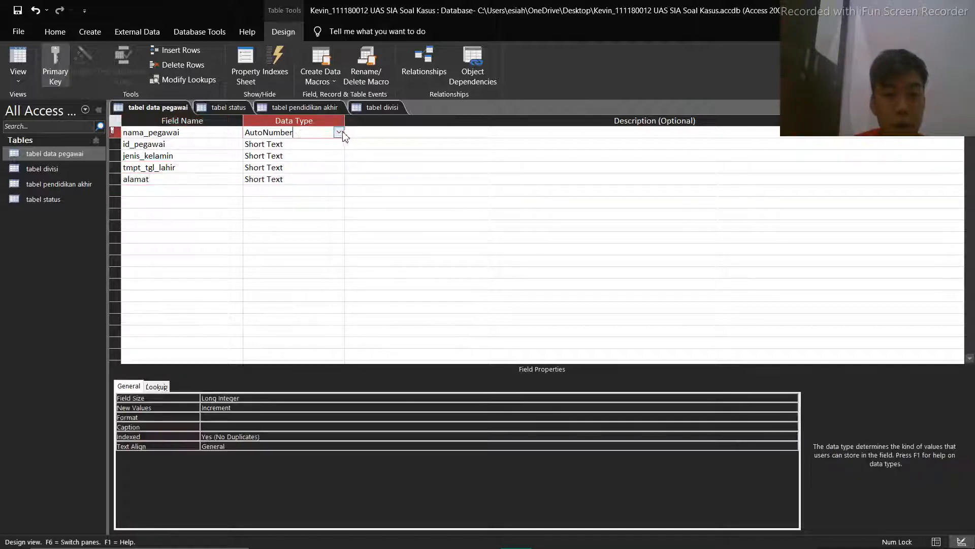
pyautogui.click(339, 132)
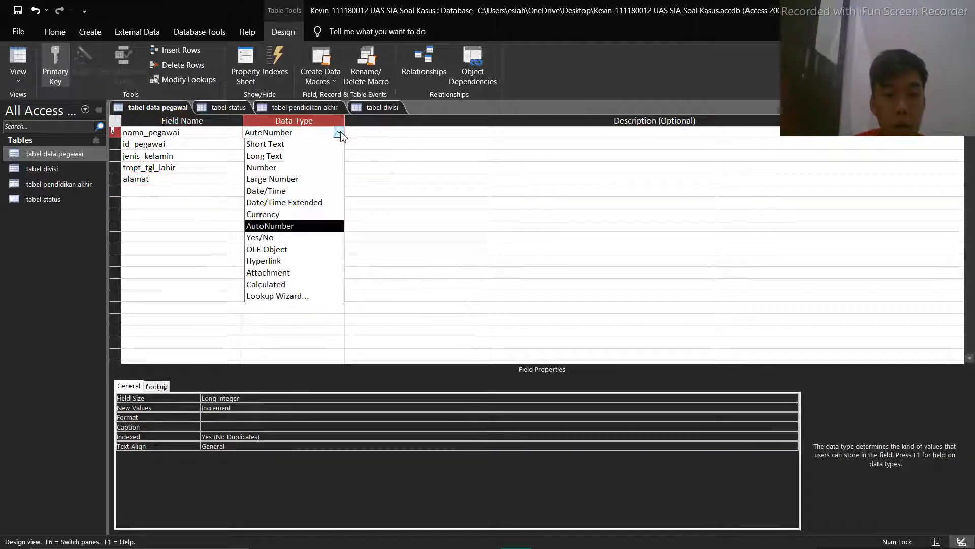
pyautogui.click(304, 155)
pyautogui.click(463, 317)
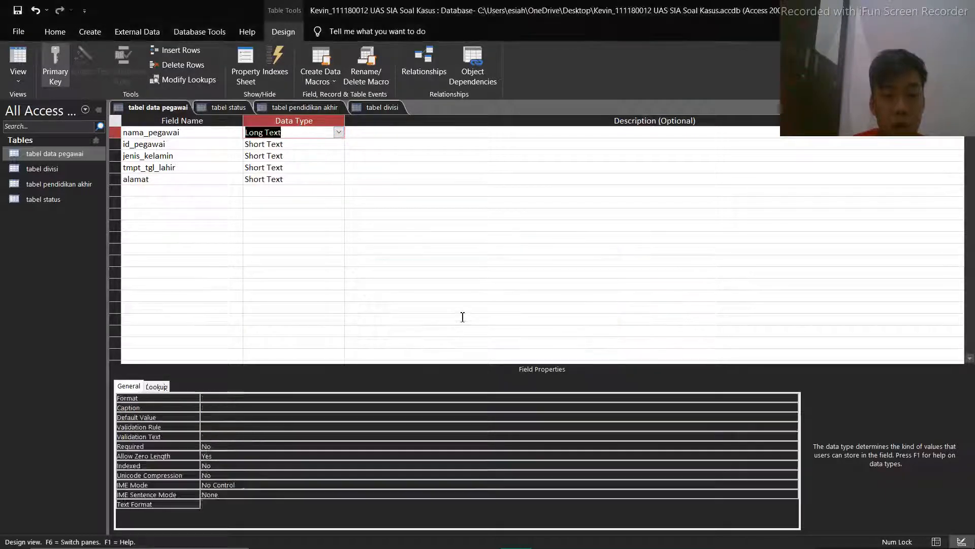
pyautogui.click(313, 145)
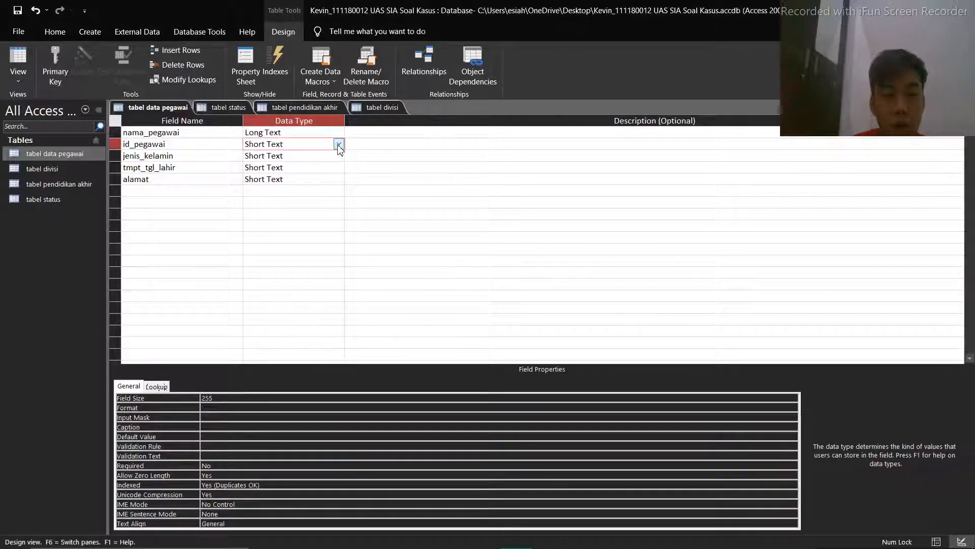
pyautogui.click(338, 144)
pyautogui.click(282, 181)
# Keep jenis_kelamin as Short Text and set the data type of tmpt_tgl_lahir to Long Text
pyautogui.click(303, 160)
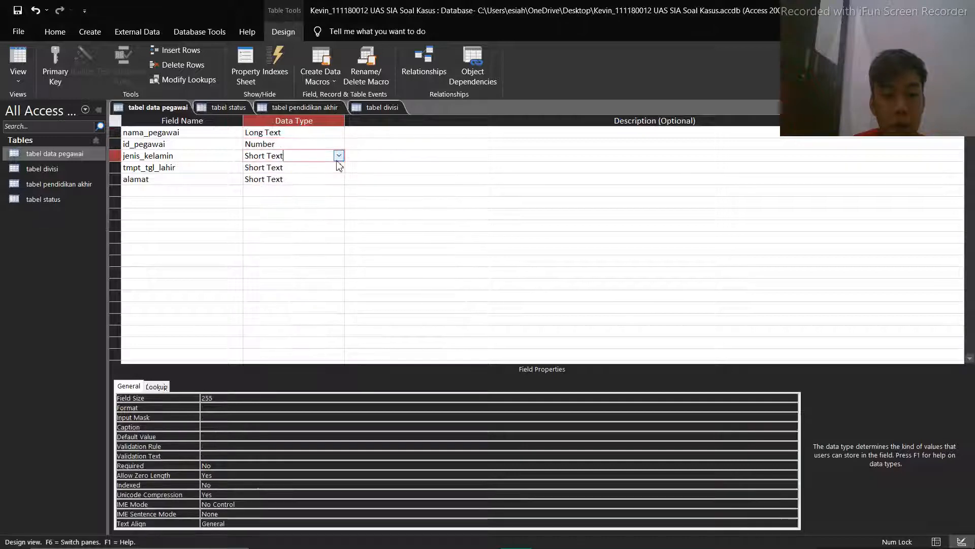
pyautogui.click(338, 156)
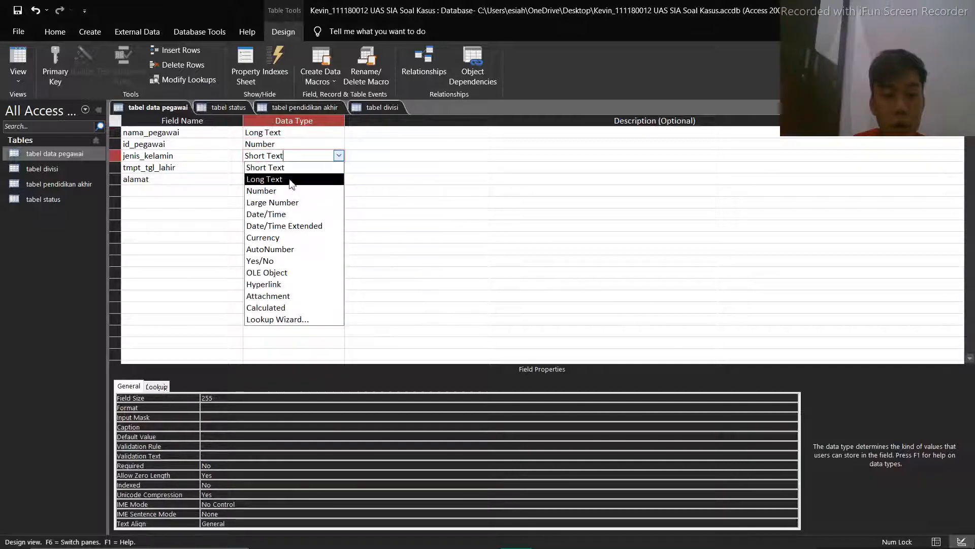
pyautogui.click(305, 167)
pyautogui.click(324, 170)
pyautogui.click(338, 167)
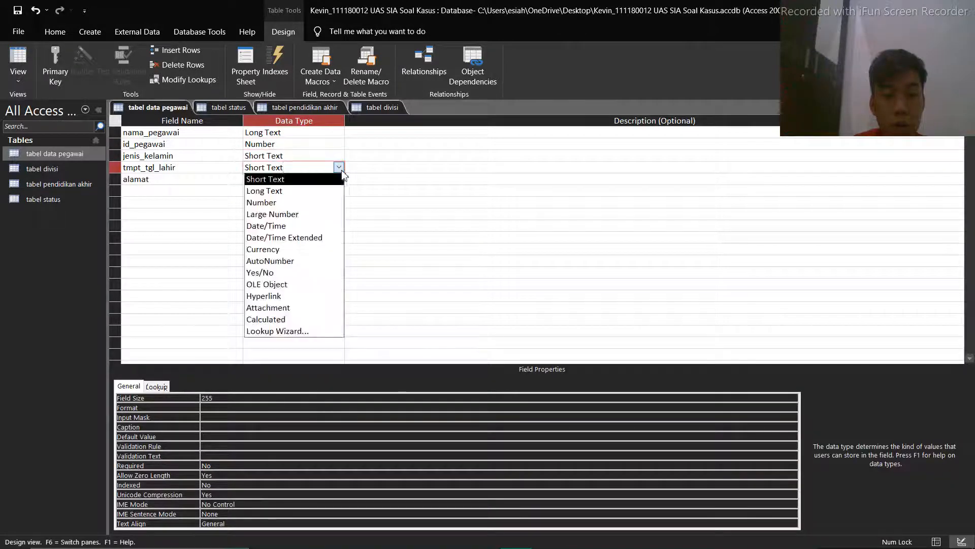
pyautogui.press('Down')
pyautogui.press('Return')
# Set the data type of alamat to Long Text, and save tabel data pegawai while switching it to Datasheet view
pyautogui.click(316, 178)
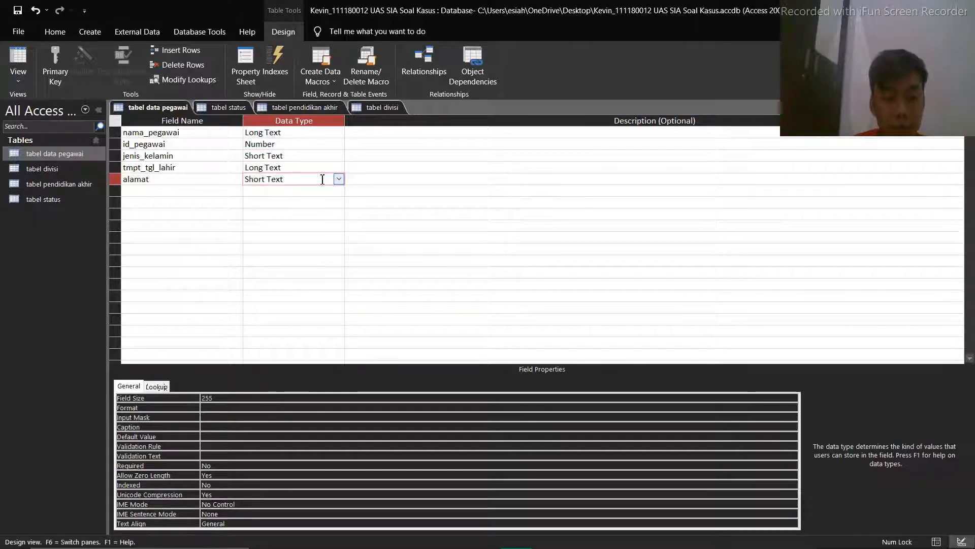
pyautogui.click(338, 178)
pyautogui.click(330, 203)
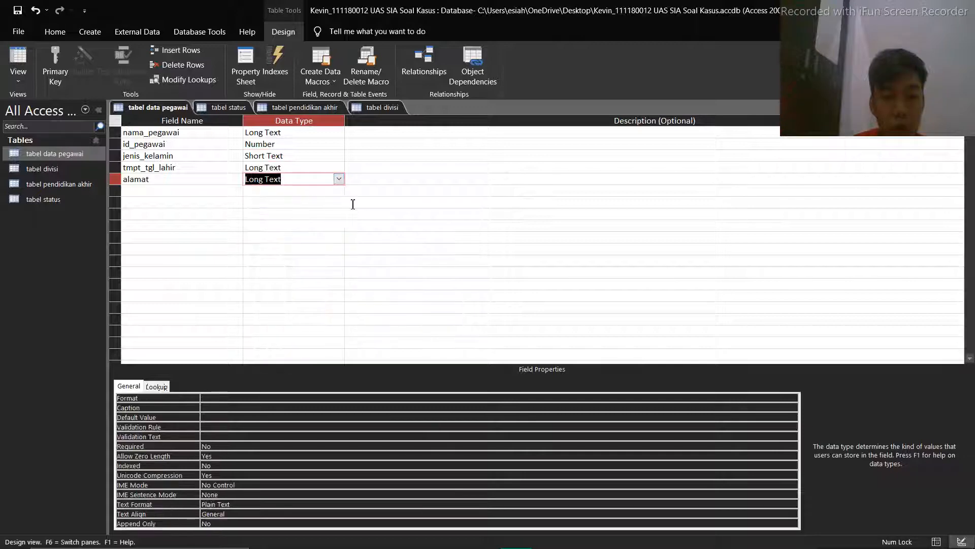
pyautogui.click(19, 64)
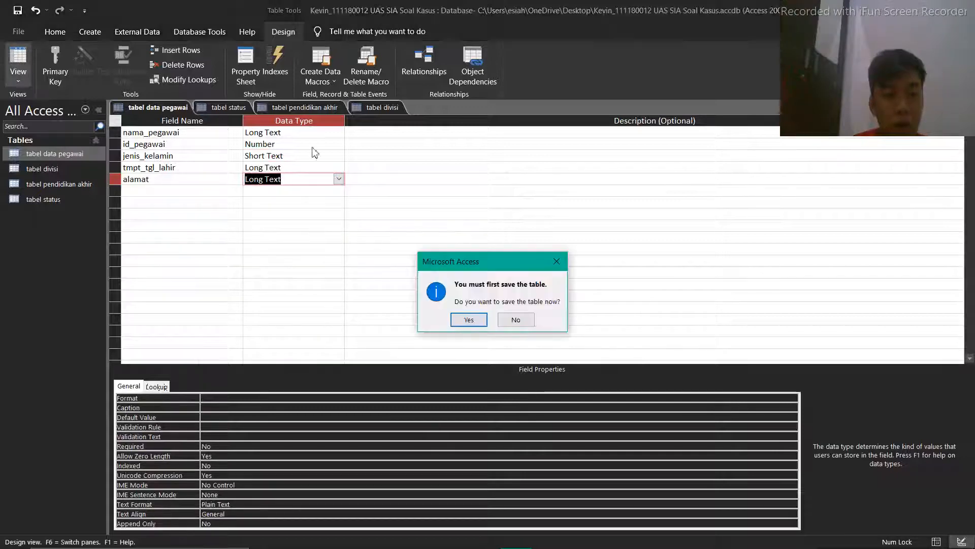
pyautogui.click(467, 320)
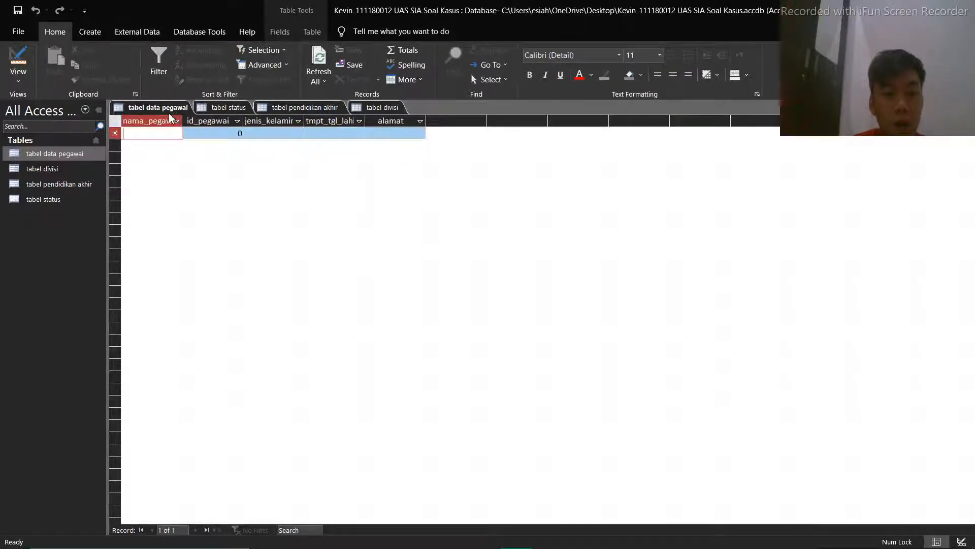
# Return tabel data pegawai to Design view and make nama_pegawai its primary key
pyautogui.click(223, 110)
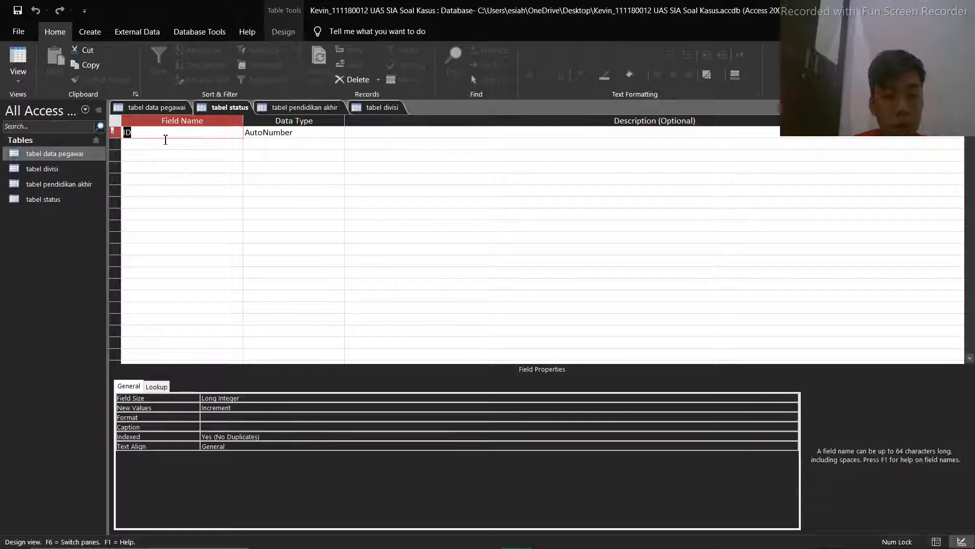
pyautogui.click(169, 111)
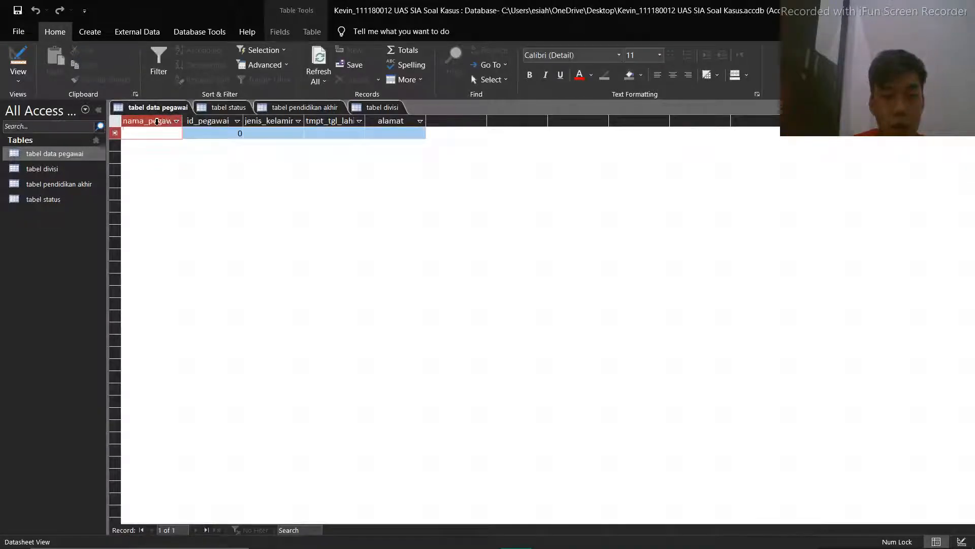
pyautogui.click(19, 60)
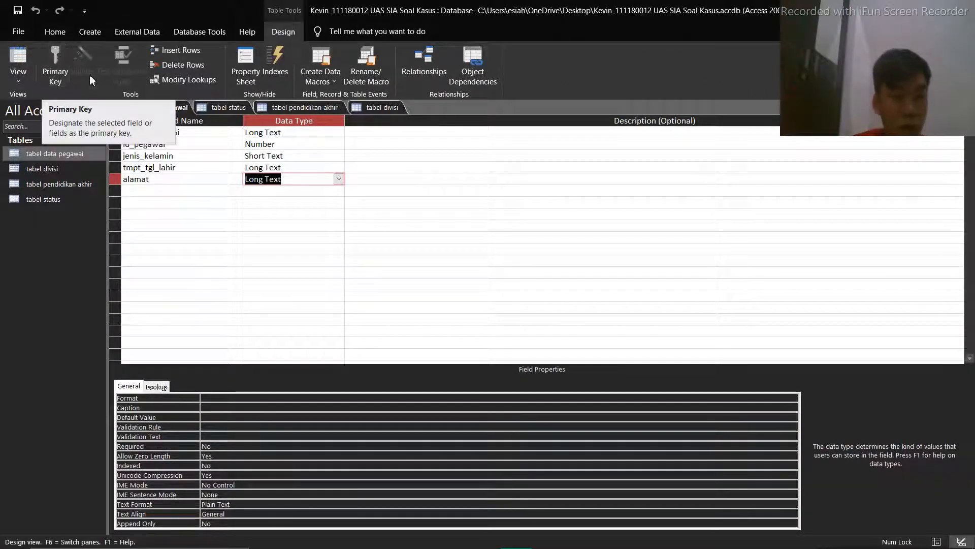
pyautogui.click(56, 58)
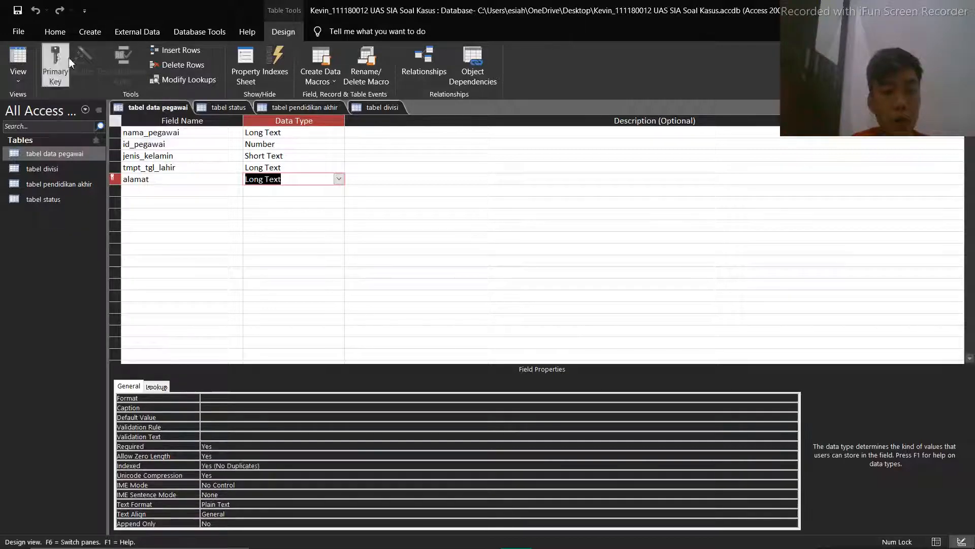
pyautogui.click(56, 58)
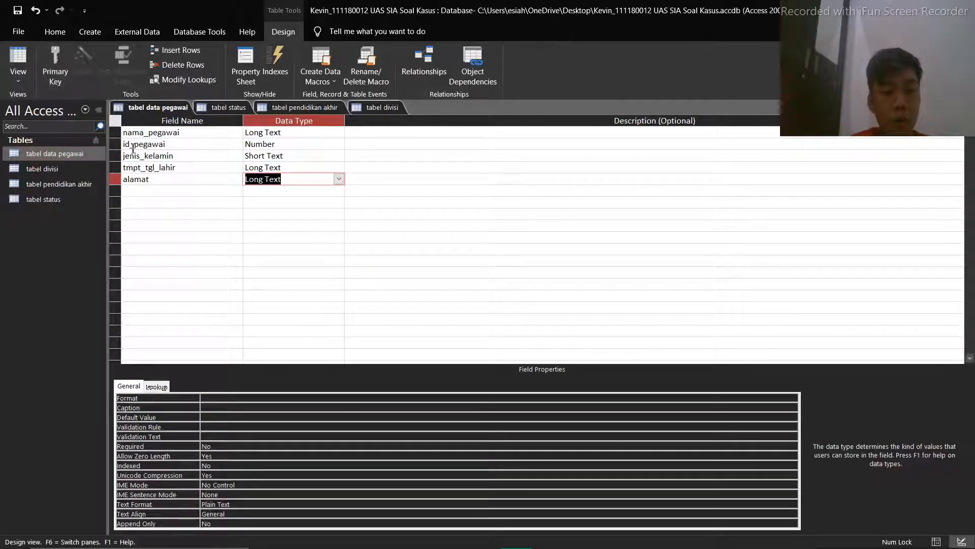
pyautogui.click(118, 132)
pyautogui.click(60, 55)
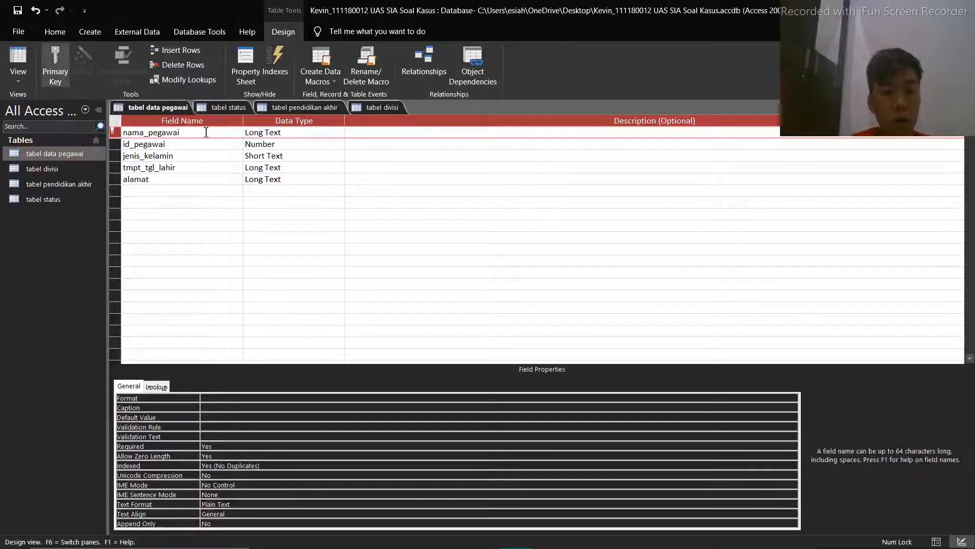
# In the design of tabel status, rename the ID field to divisi
pyautogui.click(225, 108)
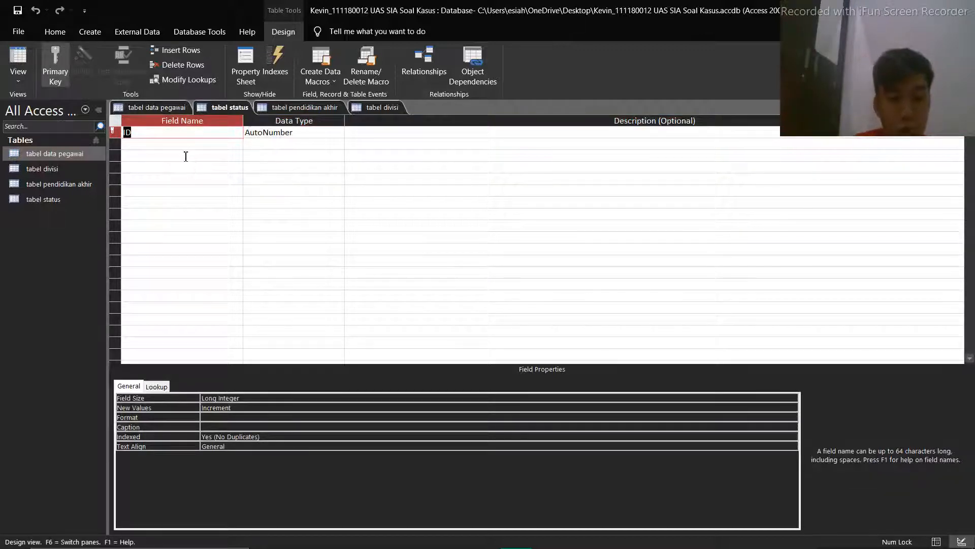
pyautogui.write('divisi')
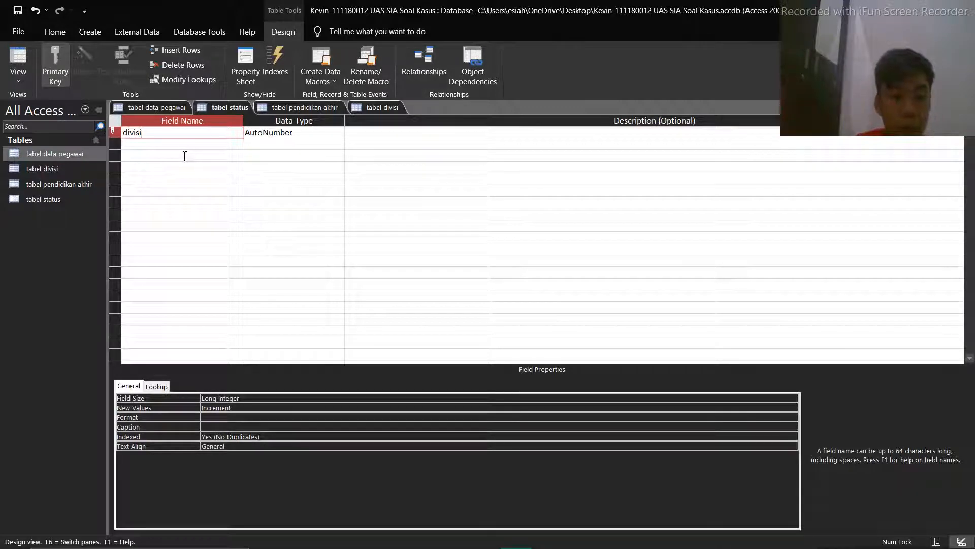
# Add the field nama_pegawai directly below divisi in tabel status
pyautogui.click(193, 155)
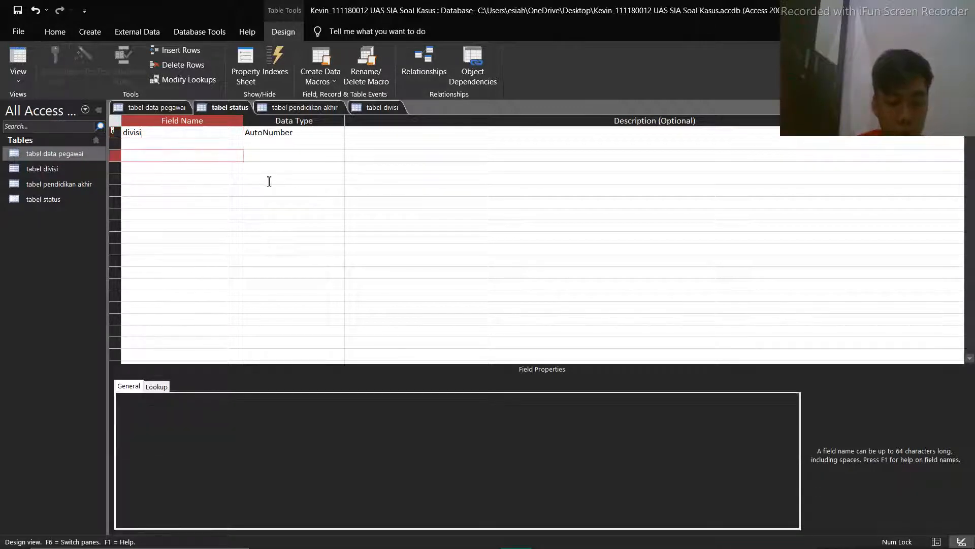
pyautogui.write('nama')
pyautogui.press('BackSpace')
pyautogui.press('BackSpace')
pyautogui.press('BackSpace')
pyautogui.press('BackSpace')
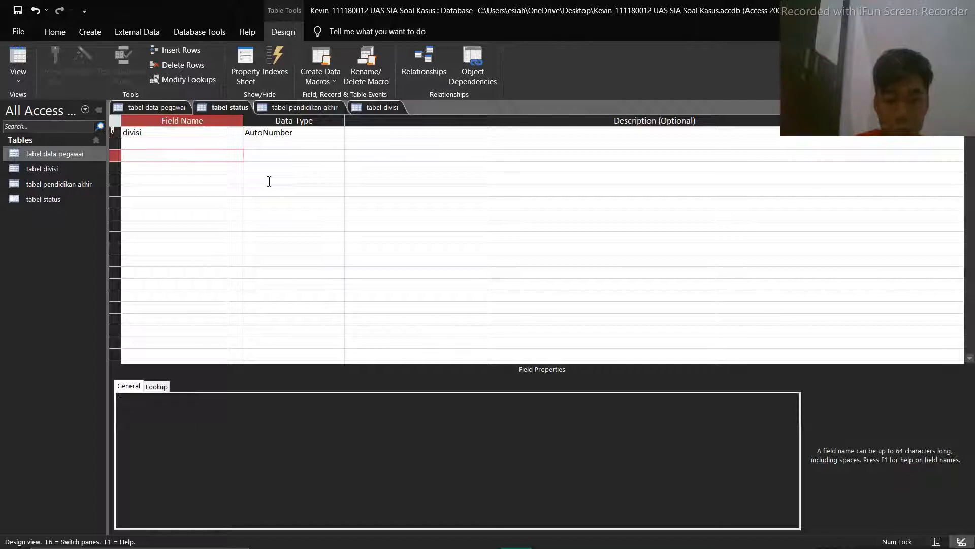
pyautogui.press('Up')
pyautogui.write('nama')
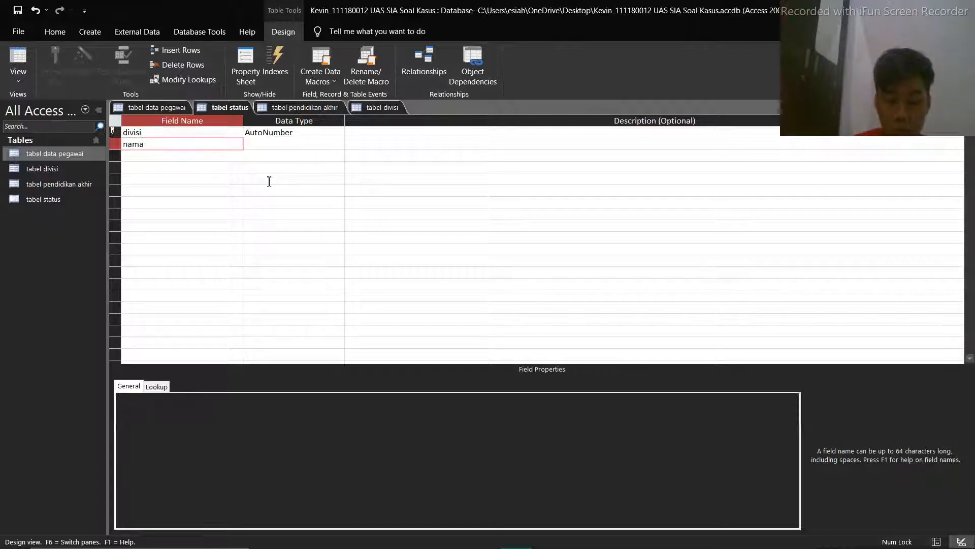
pyautogui.write('_pegawai')
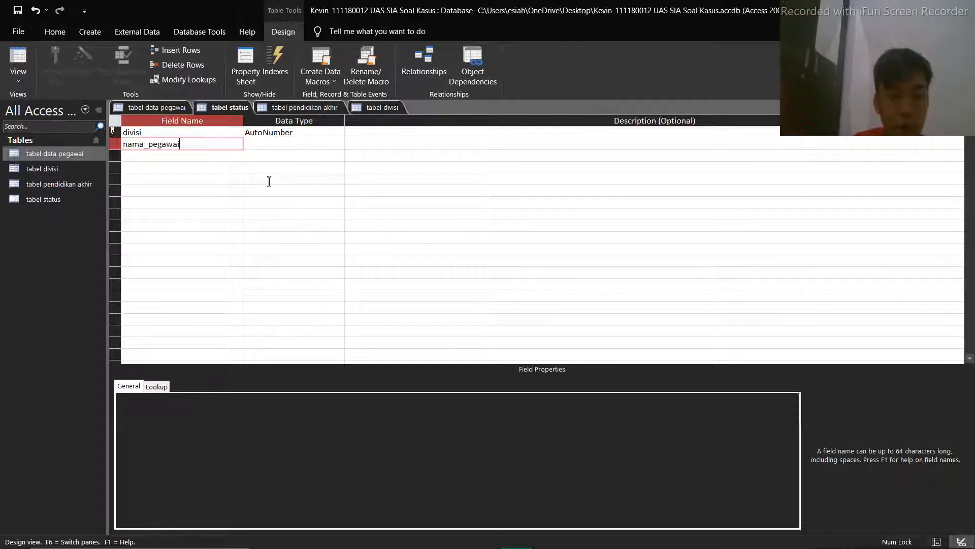
# Set divisi to Short Text and nama_pegawai to Long Text, and save tabel status while switching it to Datasheet view
pyautogui.click(285, 133)
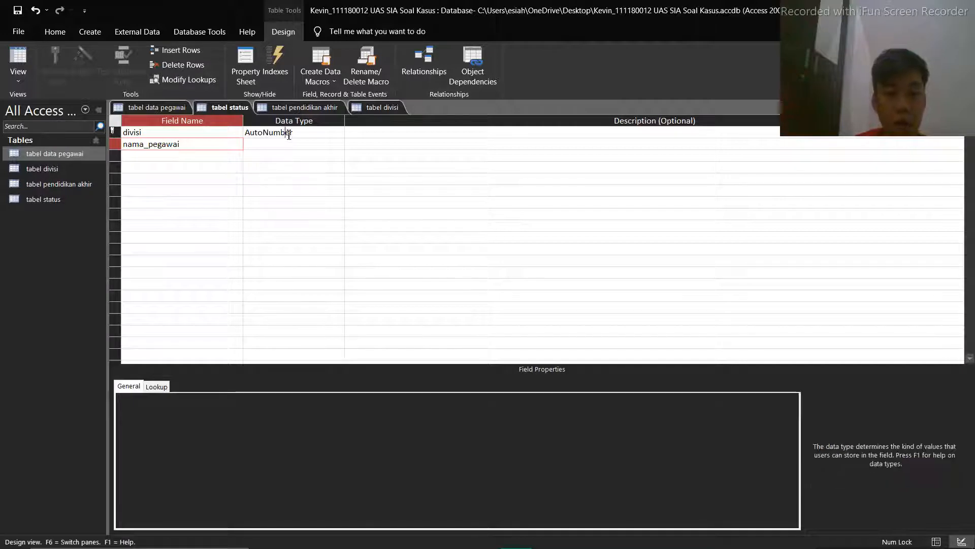
pyautogui.click(338, 133)
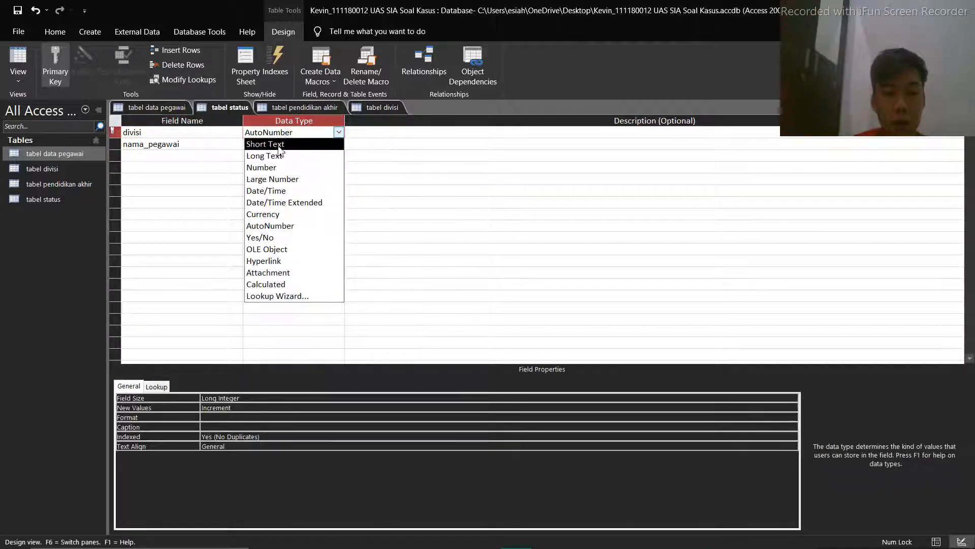
pyautogui.click(280, 144)
pyautogui.click(323, 144)
pyautogui.click(338, 144)
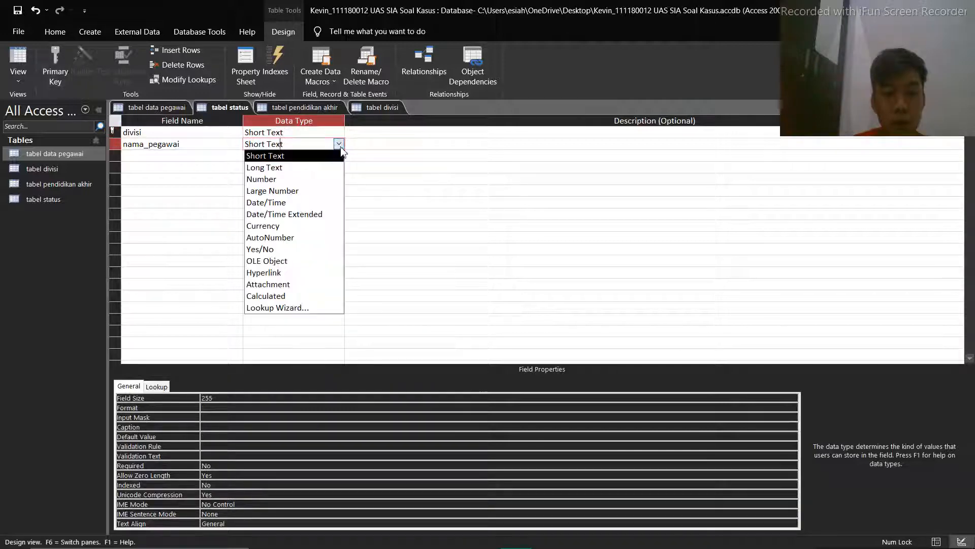
pyautogui.click(319, 168)
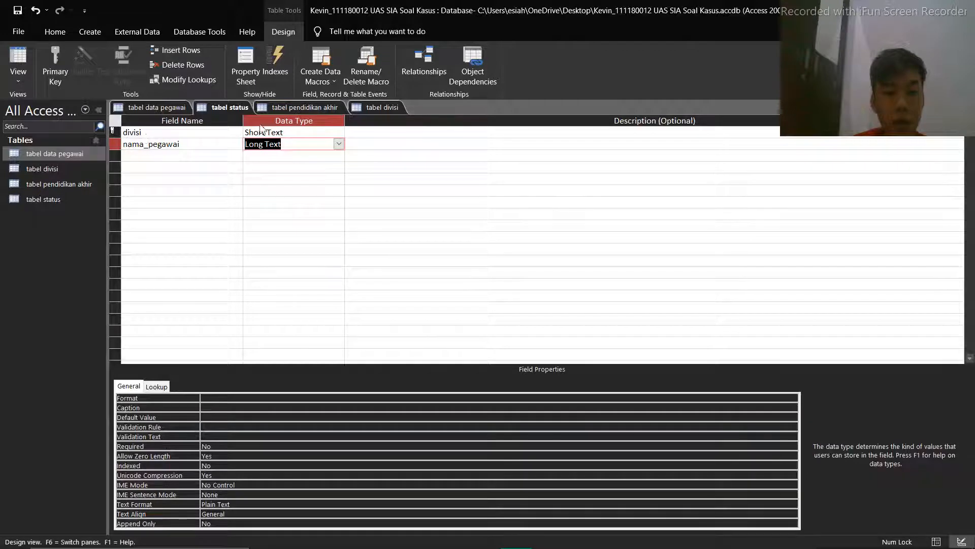
pyautogui.click(21, 62)
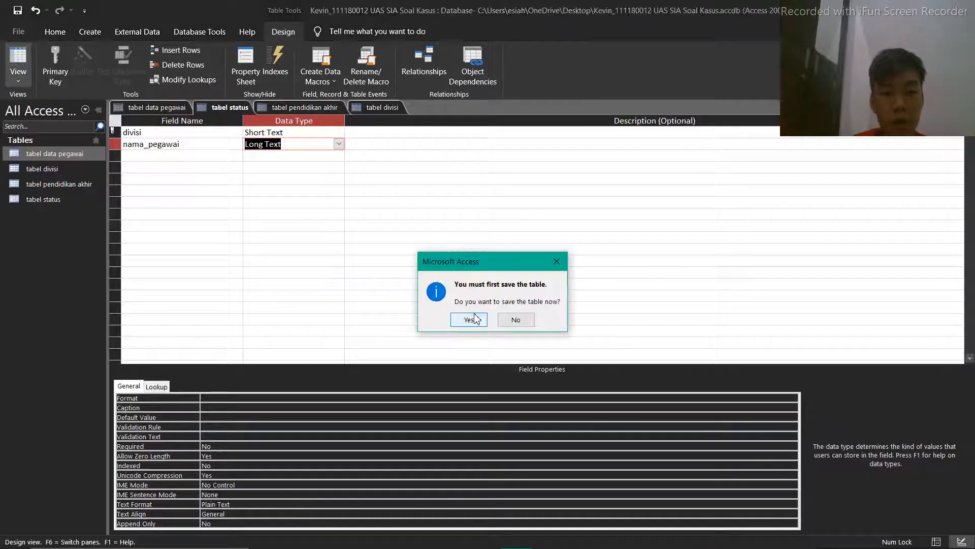
pyautogui.click(468, 320)
# In the design of tabel pendidikan akhir, rename the ID field to id_pegawai and set its data type to Number
pyautogui.click(304, 107)
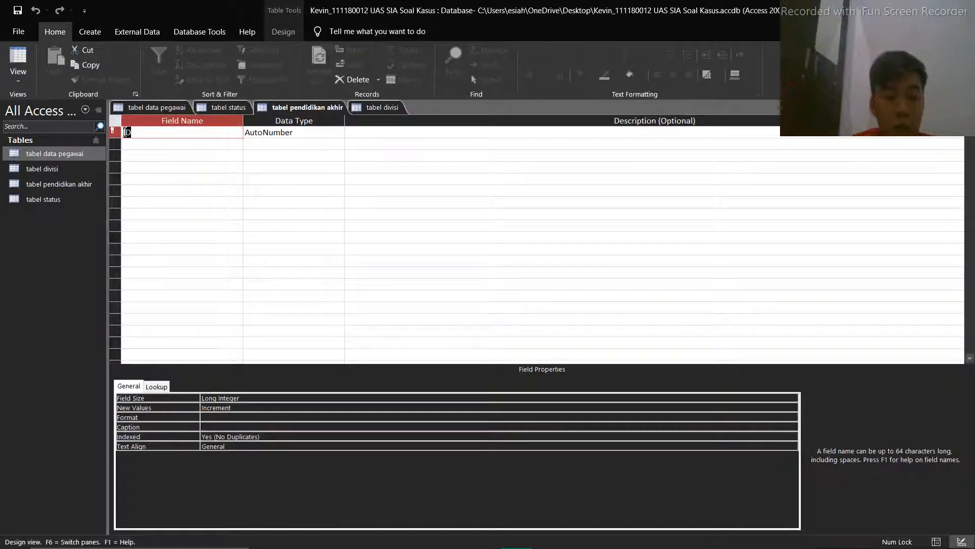
pyautogui.press('BackSpace')
pyautogui.write('Id')
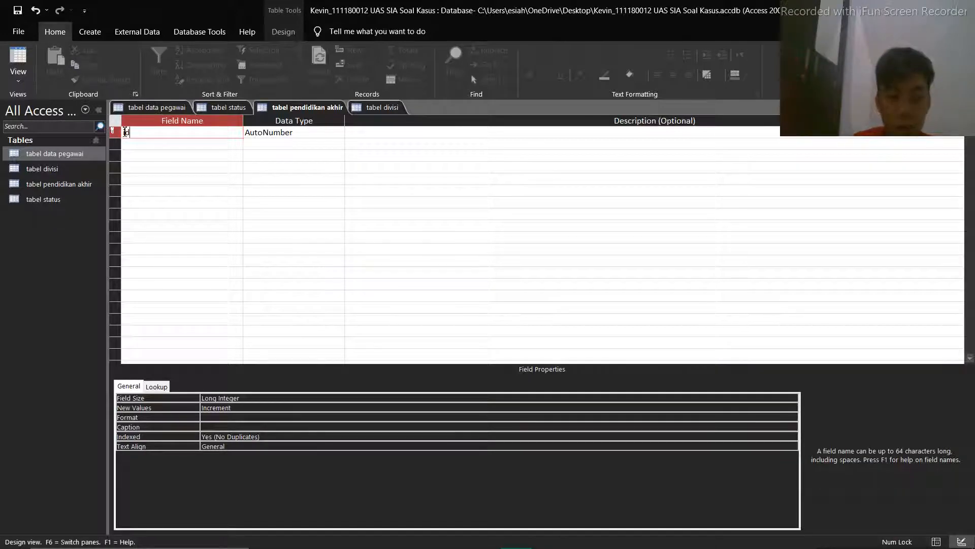
pyautogui.write('_pegawai')
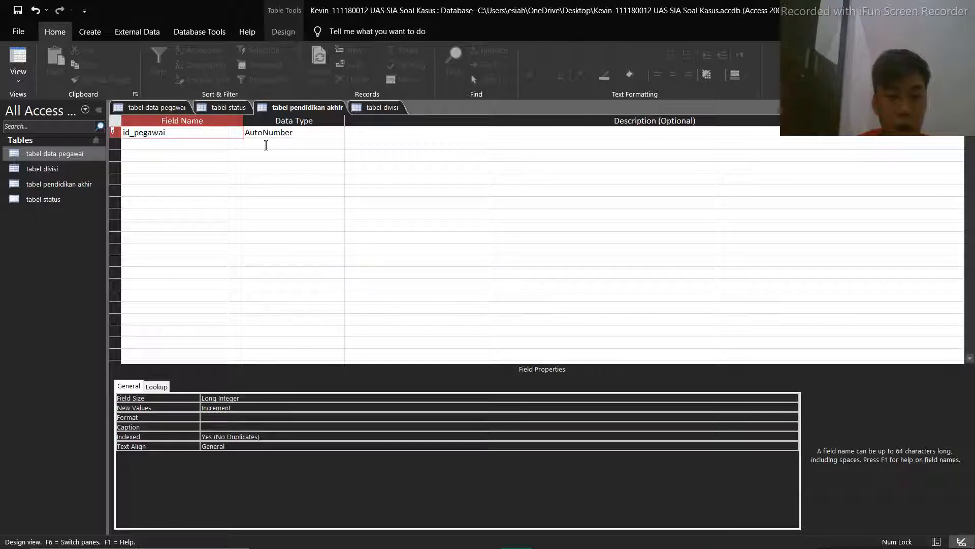
pyautogui.click(298, 135)
pyautogui.click(338, 132)
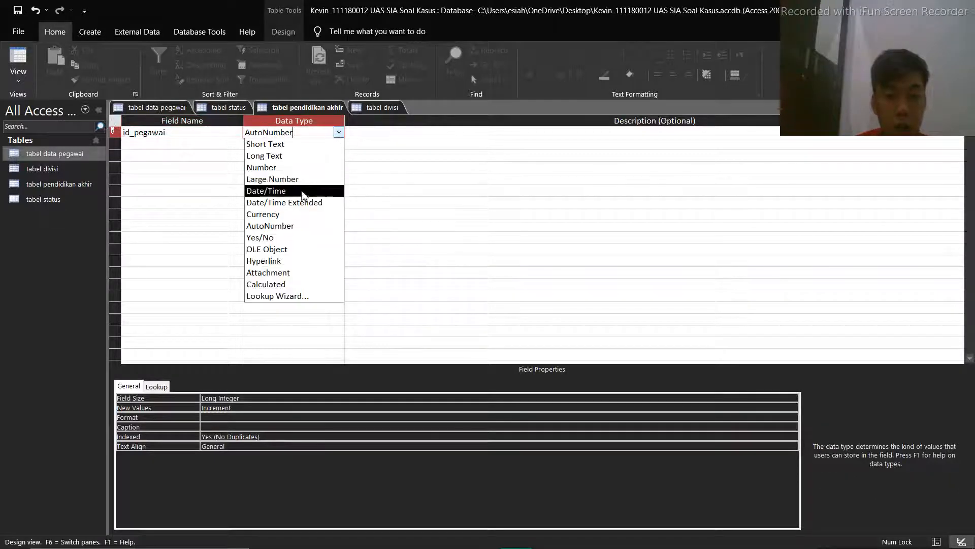
pyautogui.click(262, 167)
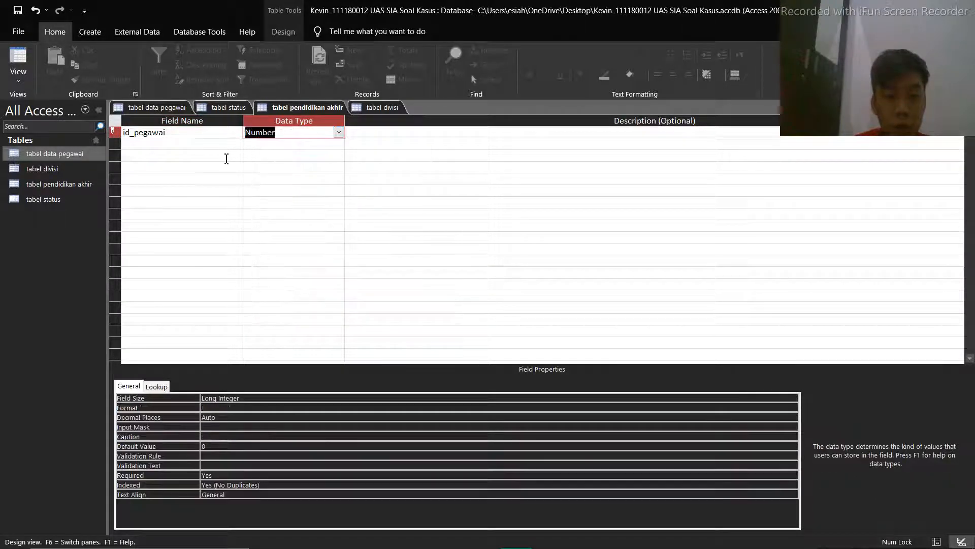
# Add a Short Text field pendidikan below id_pegawai, and save tabel pendidikan akhir while switching it to Datasheet view
pyautogui.click(169, 148)
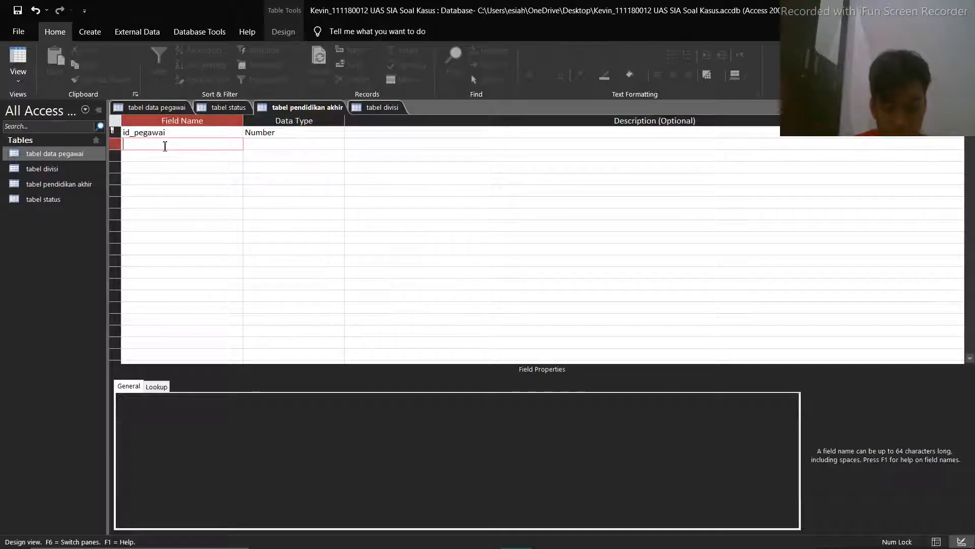
pyautogui.write('pendidikan')
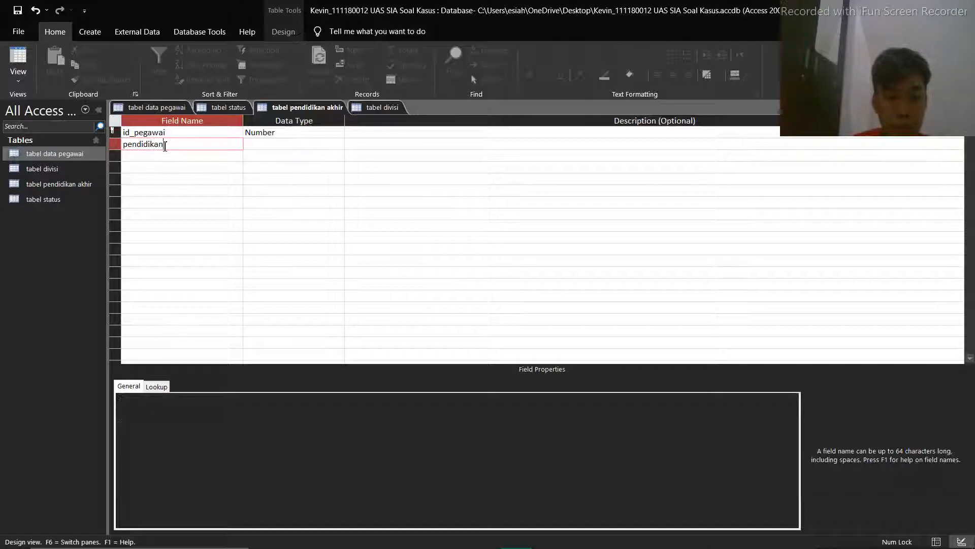
pyautogui.click(276, 145)
pyautogui.click(337, 145)
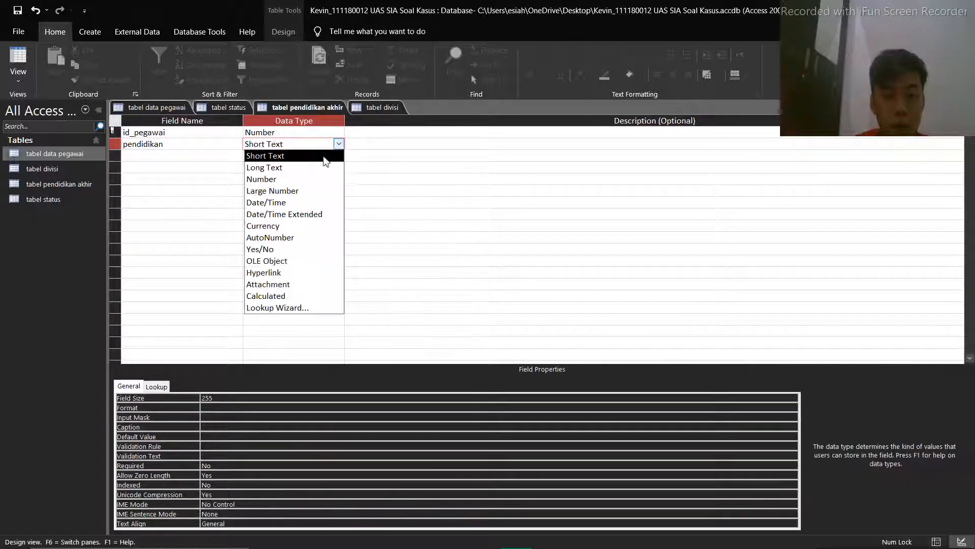
pyautogui.click(327, 155)
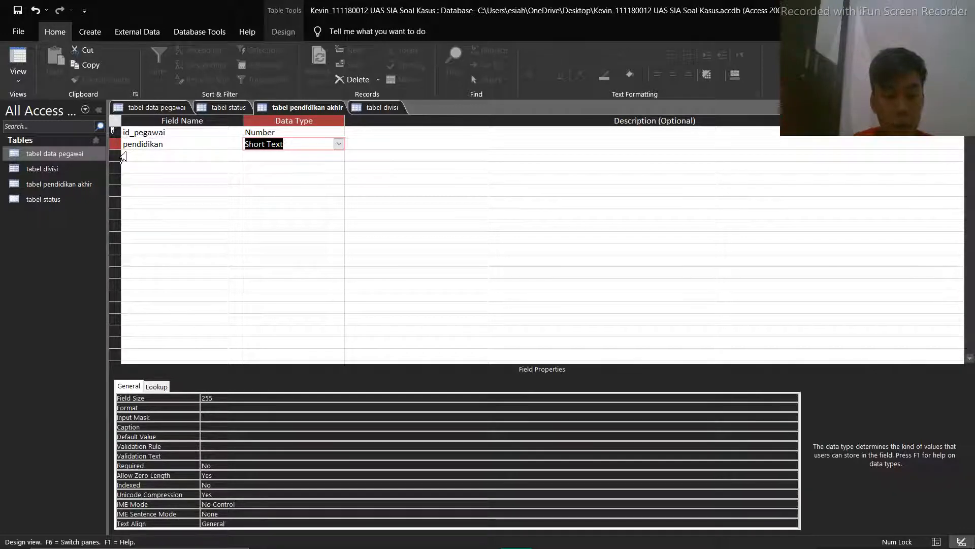
pyautogui.click(26, 60)
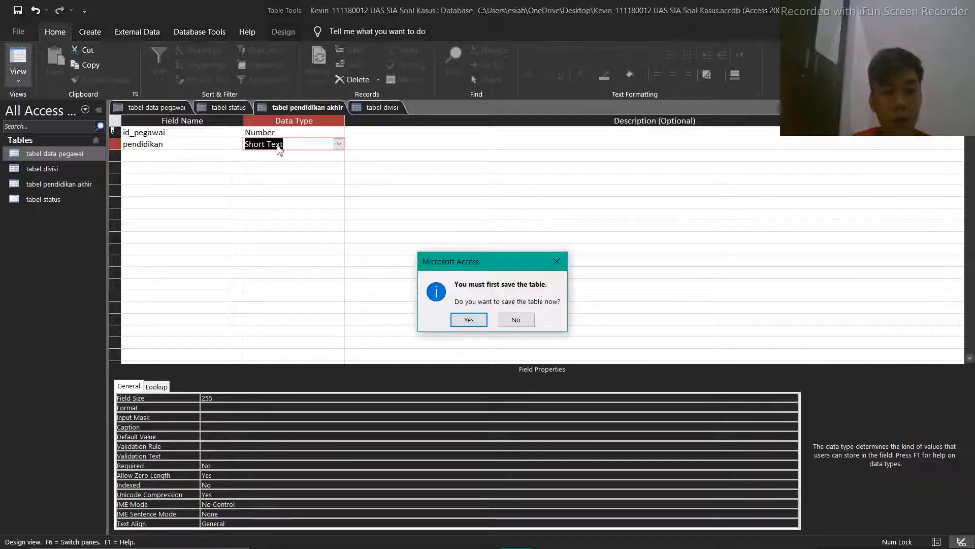
pyautogui.click(466, 318)
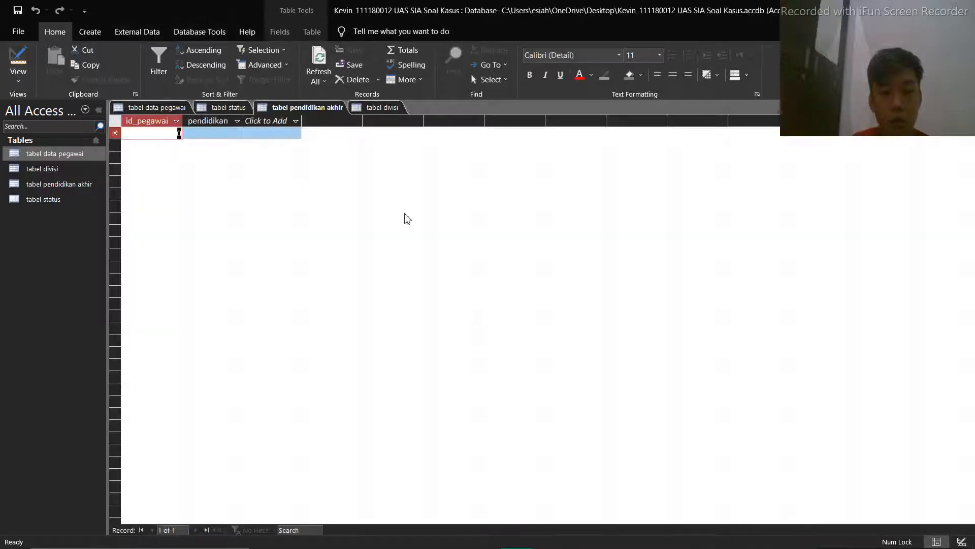
# In the design of tabel divisi, rename the ID field to divisi and add the field id_pegawai below it
pyautogui.click(383, 108)
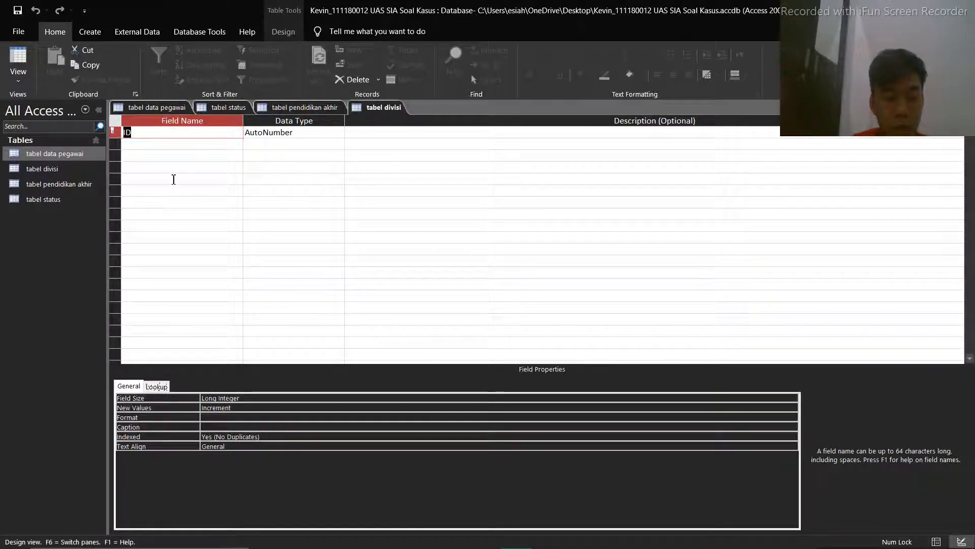
pyautogui.write('di')
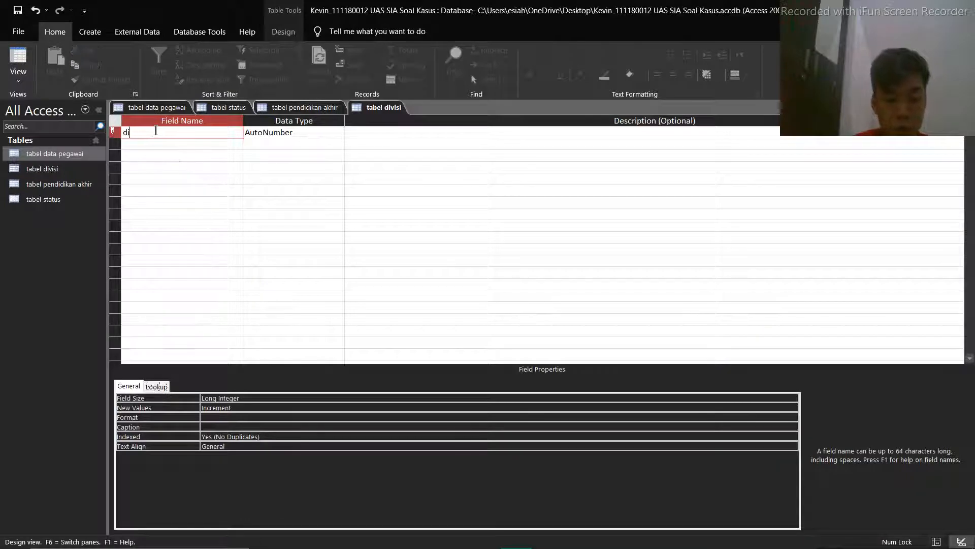
pyautogui.write('visi')
pyautogui.press('Down')
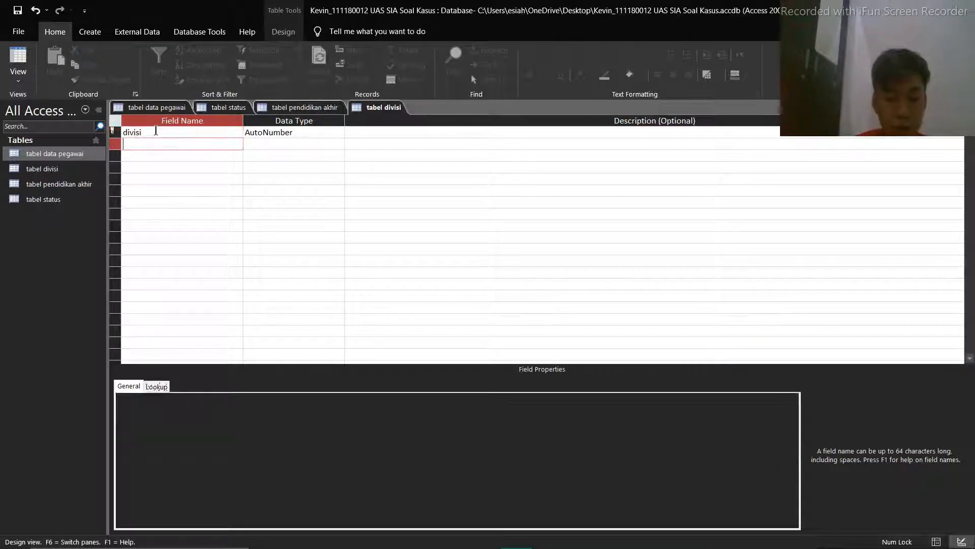
pyautogui.write('id_')
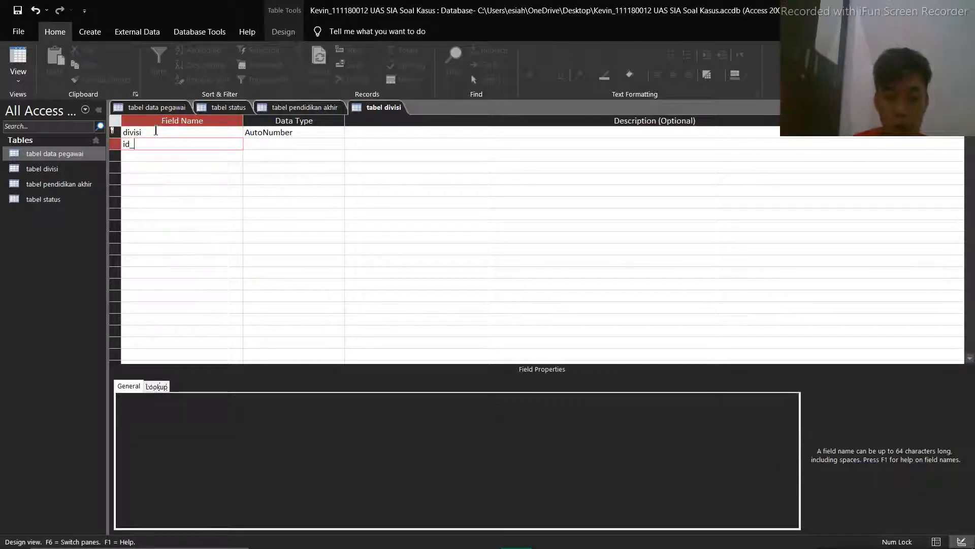
pyautogui.write('pegawai')
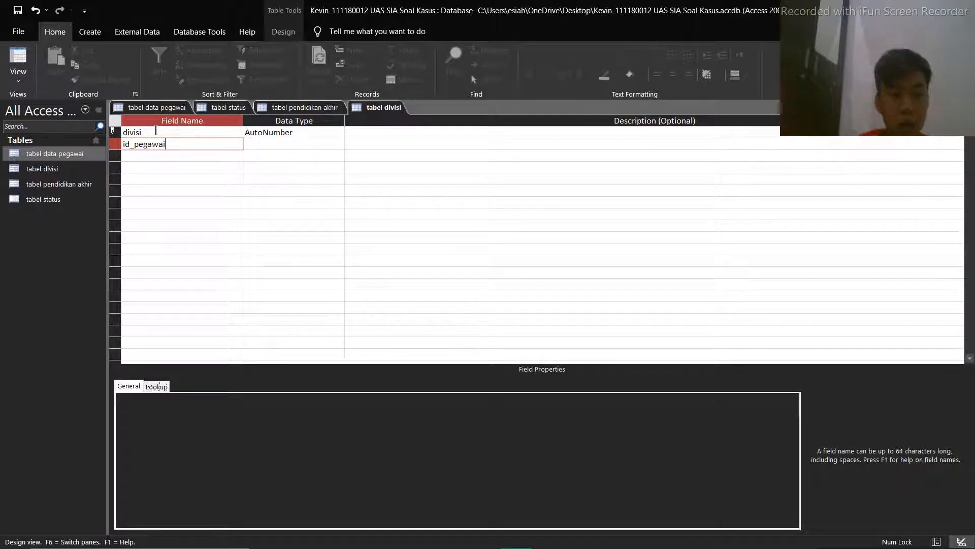
# Set divisi to Short Text and id_pegawai to Number, and save tabel divisi while switching it to Datasheet view
pyautogui.click(283, 133)
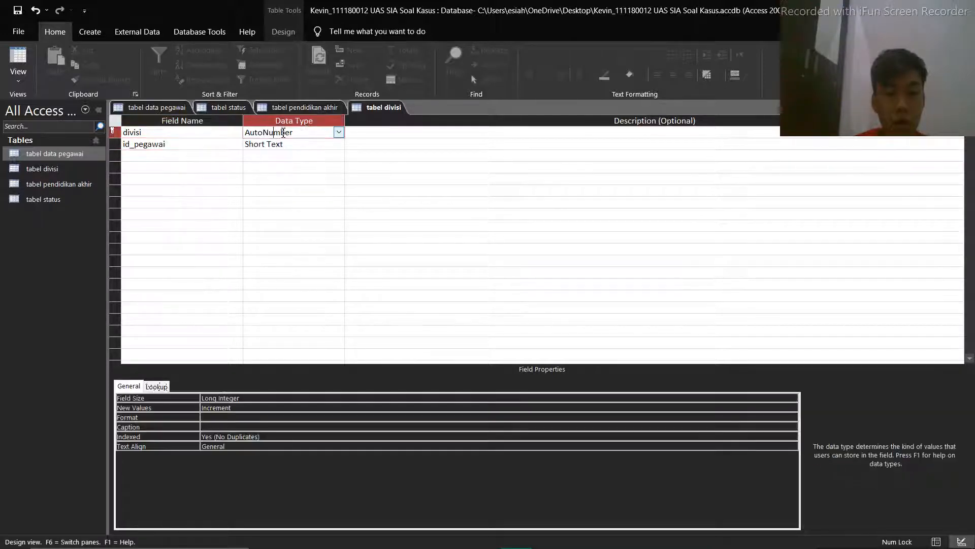
pyautogui.click(339, 133)
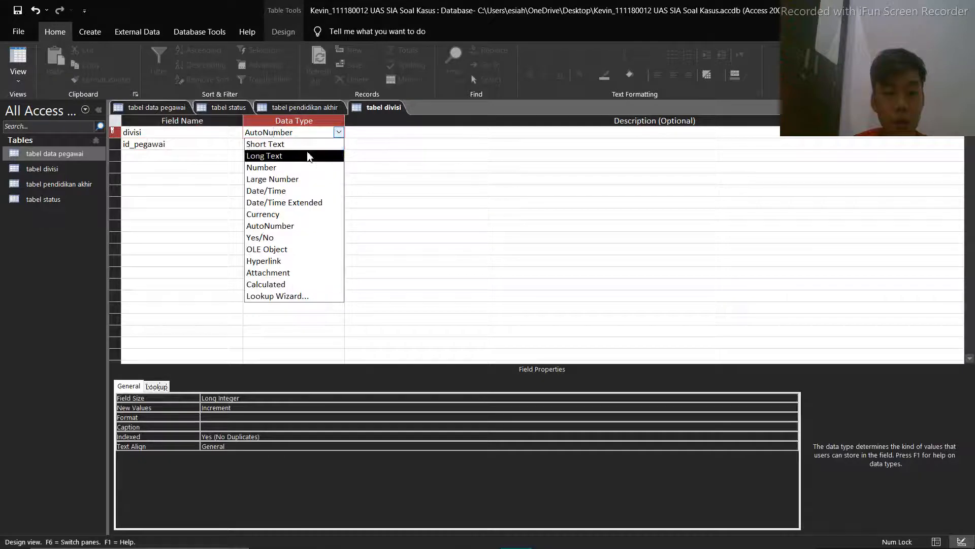
pyautogui.click(312, 144)
pyautogui.click(326, 145)
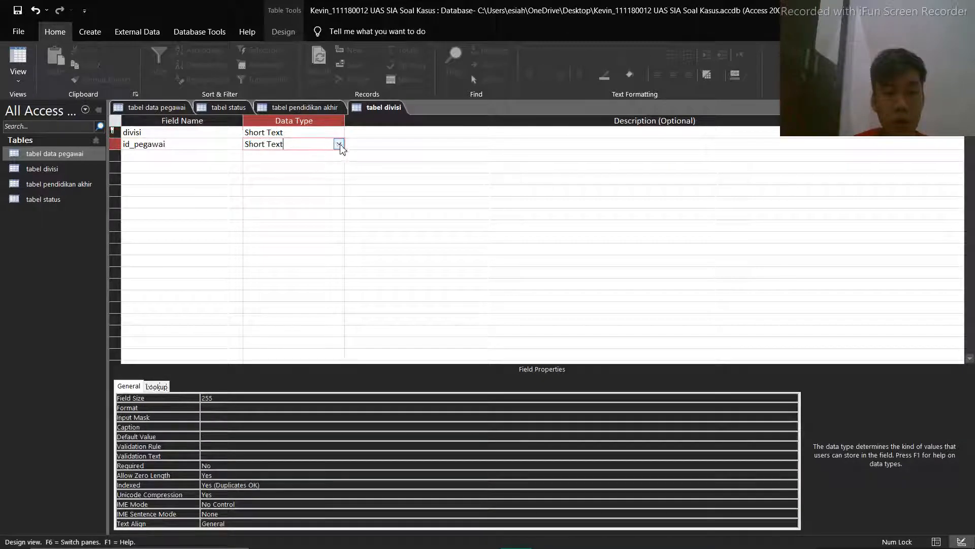
pyautogui.click(338, 144)
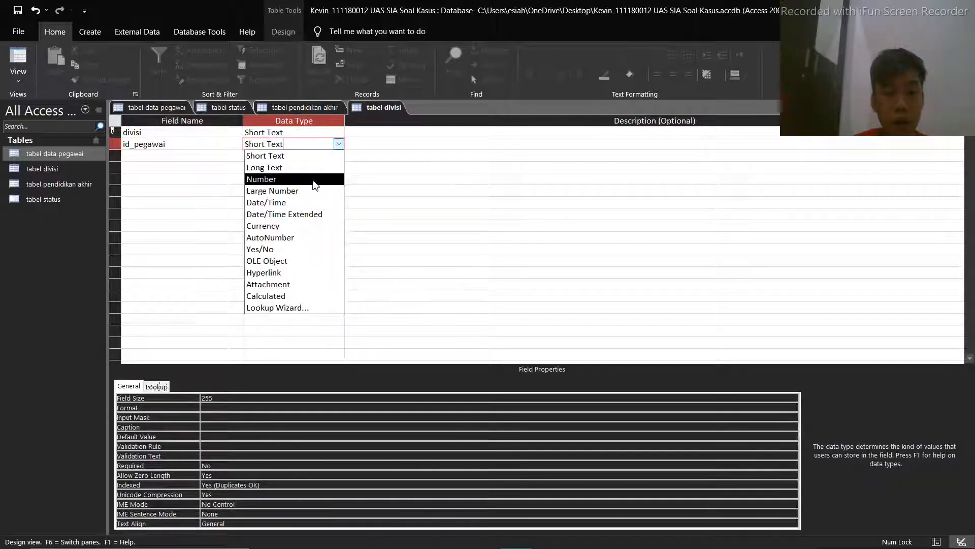
pyautogui.click(314, 180)
pyautogui.click(17, 60)
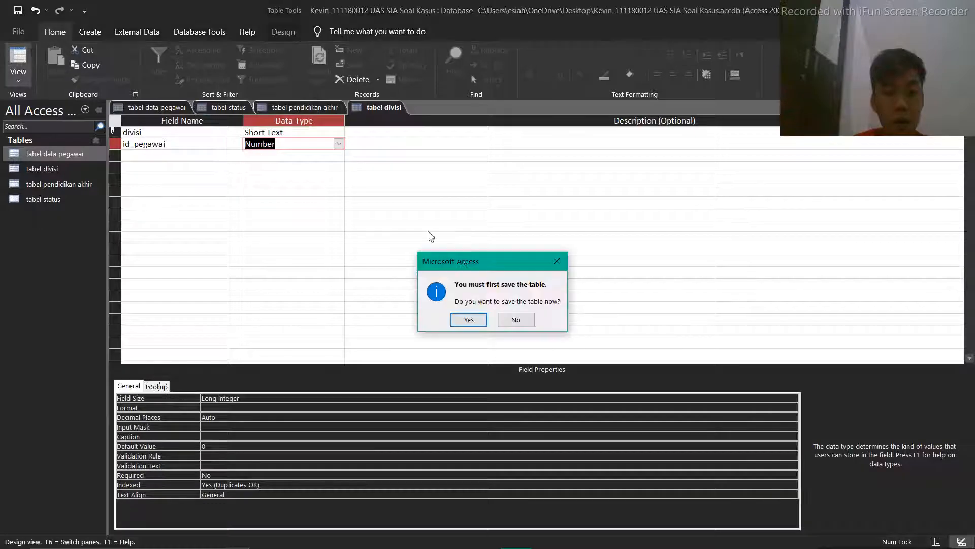
pyautogui.click(469, 320)
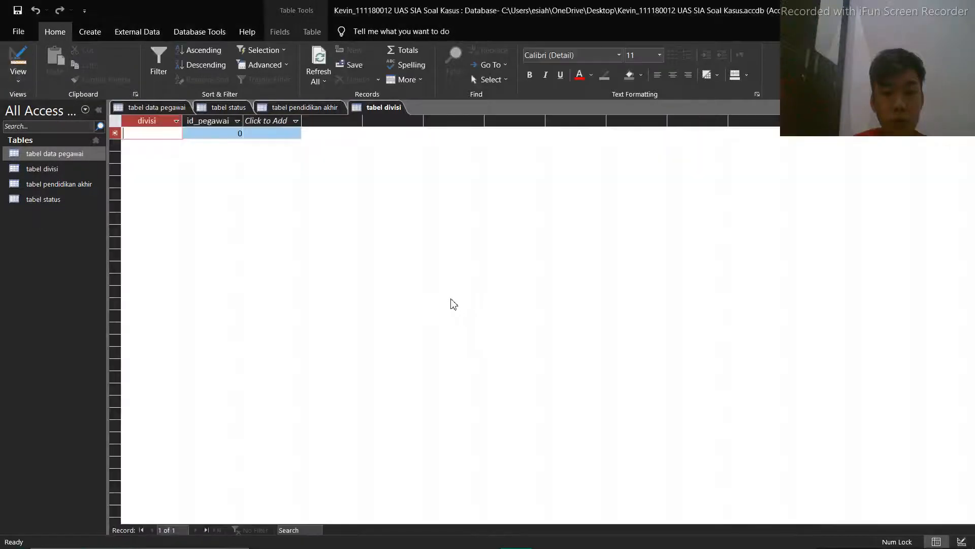
# Save tabel data pegawai while switching it to Datasheet view
pyautogui.click(169, 108)
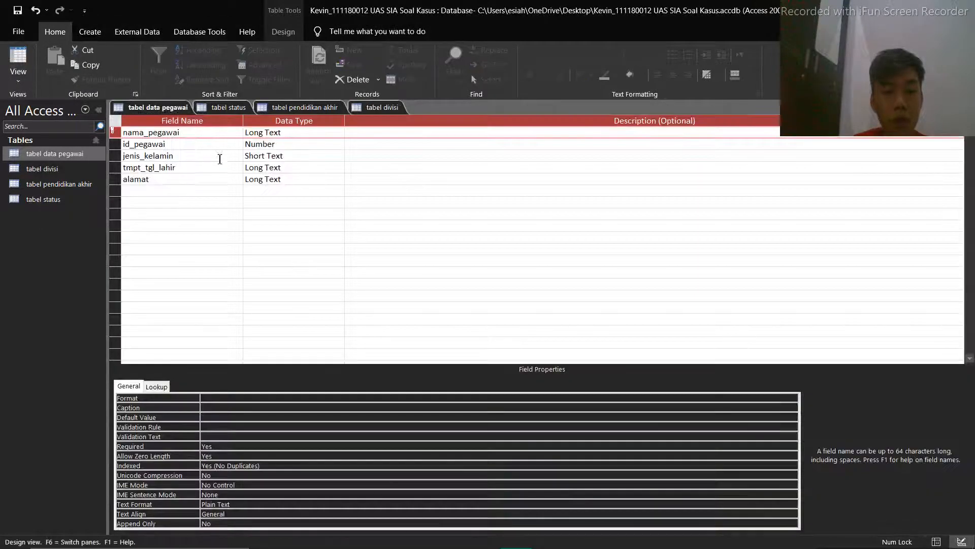
pyautogui.click(144, 108)
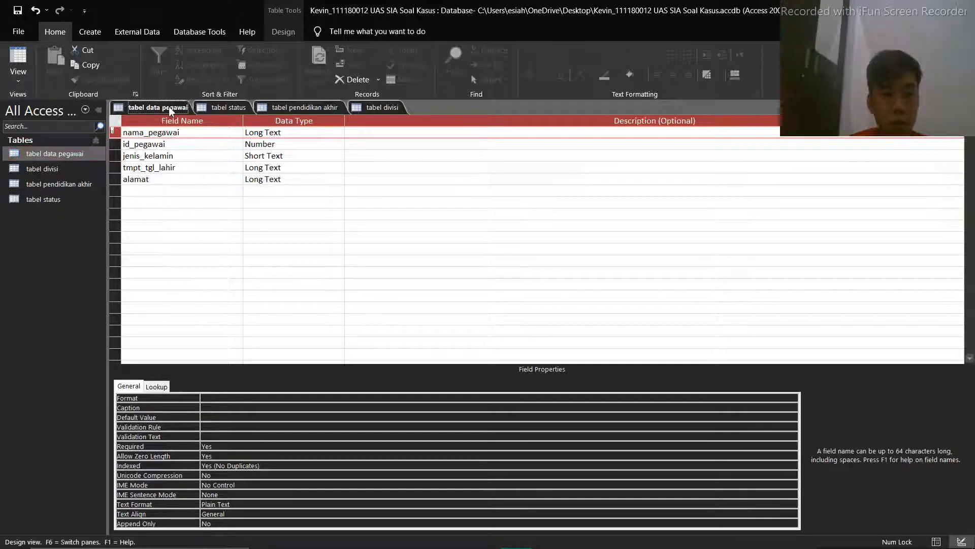
pyautogui.click(15, 56)
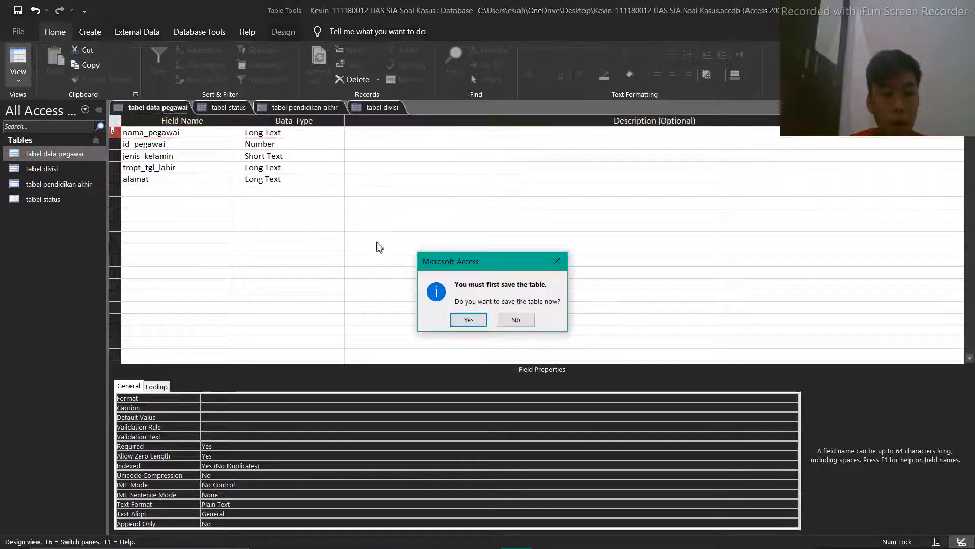
pyautogui.click(468, 319)
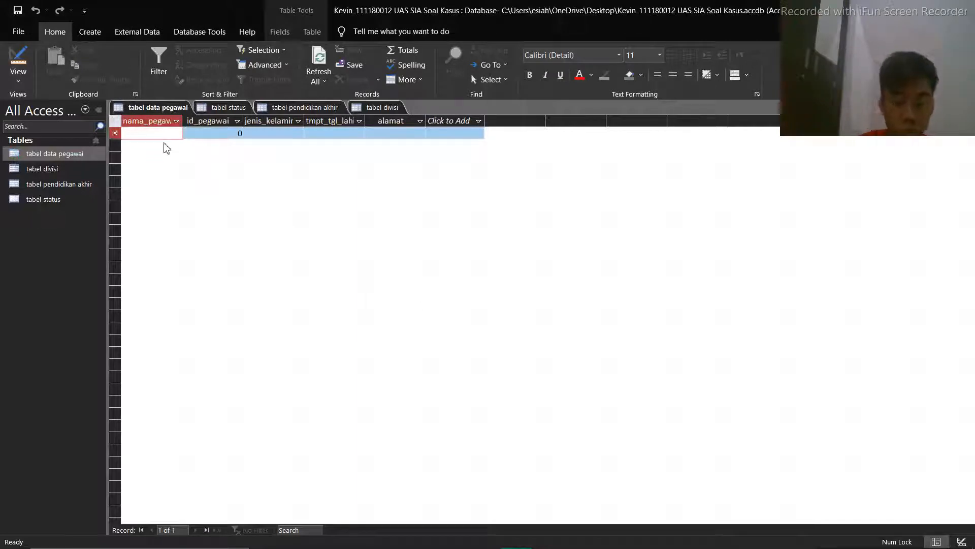
# Start the first record of tabel data pegawai with the employee's name, employee ID and the gender laki-laki
pyautogui.write('delvin')
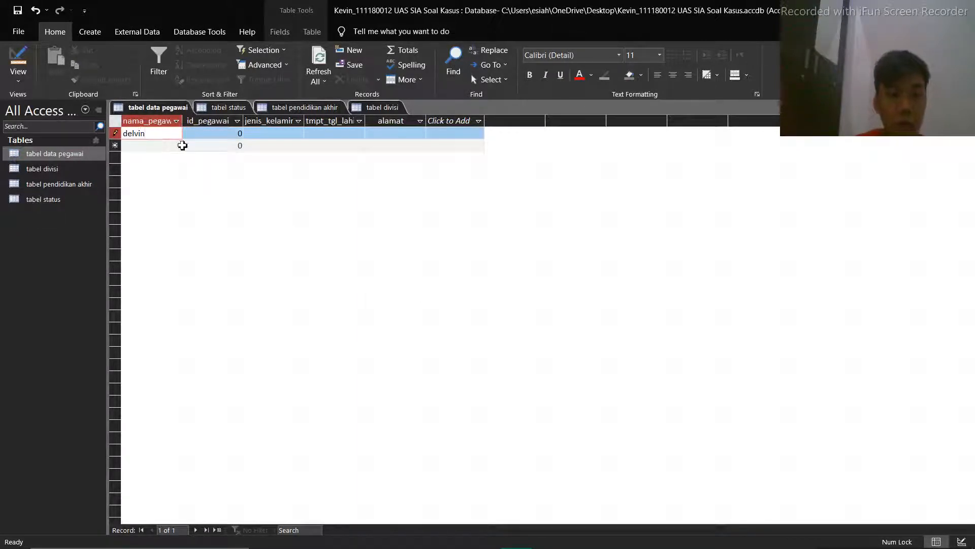
pyautogui.click(214, 134)
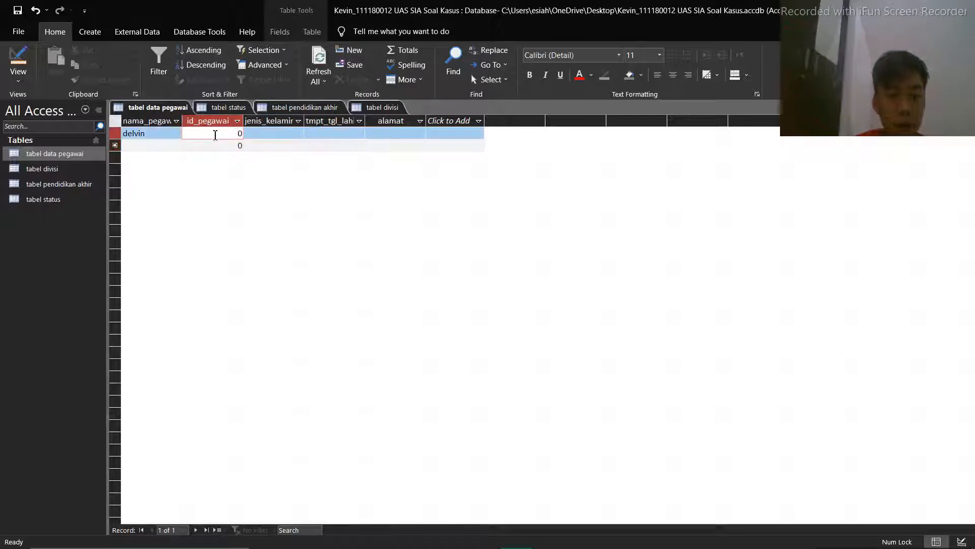
pyautogui.press('BackSpace')
pyautogui.write('01')
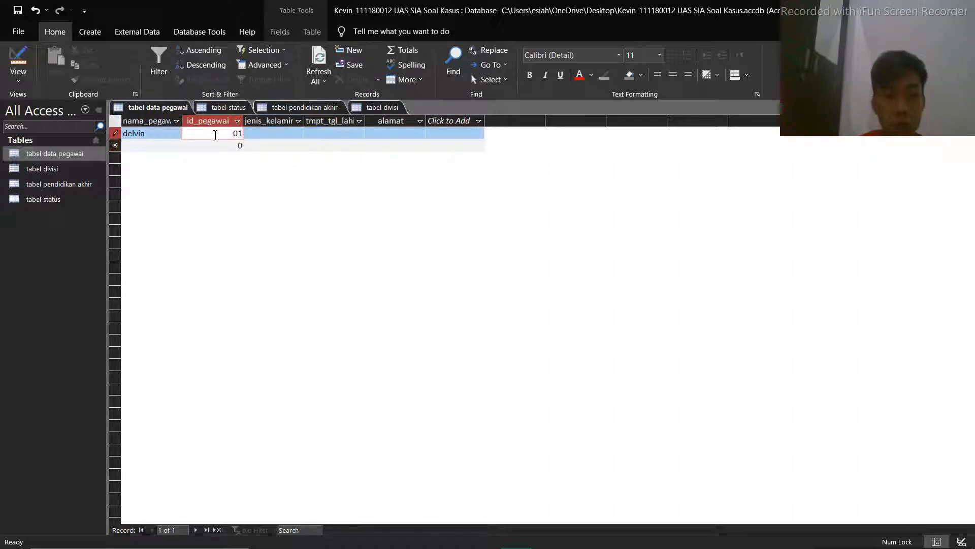
pyautogui.click(270, 137)
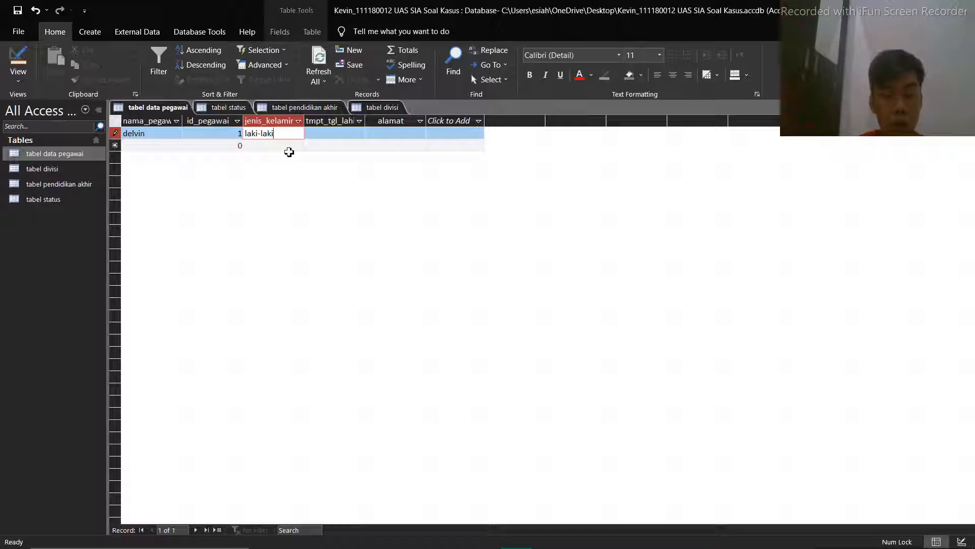
# Fill in the first employee's tmpt_tgl_lahir with the birthplace Jakarta followed by the date of birth
pyautogui.click(334, 134)
pyautogui.write('J')
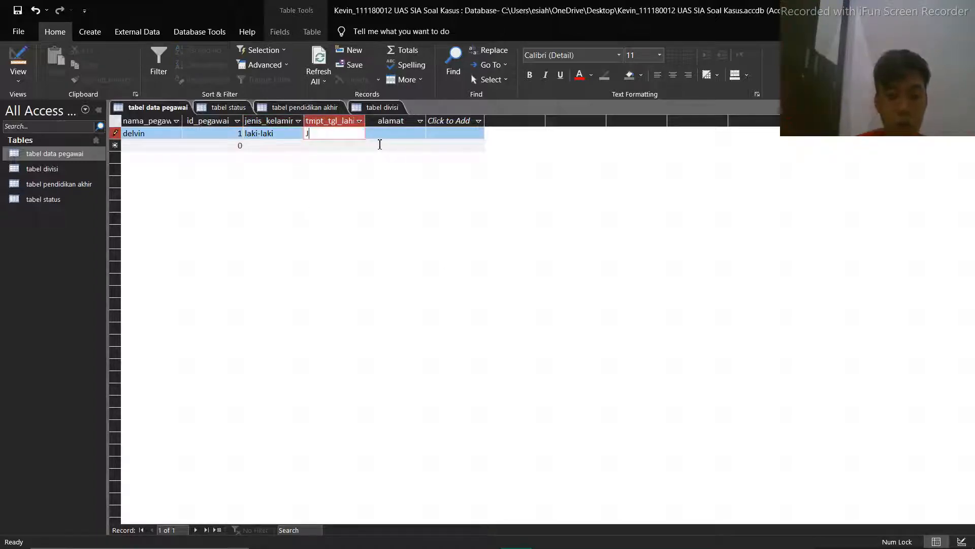
pyautogui.write('akarta')
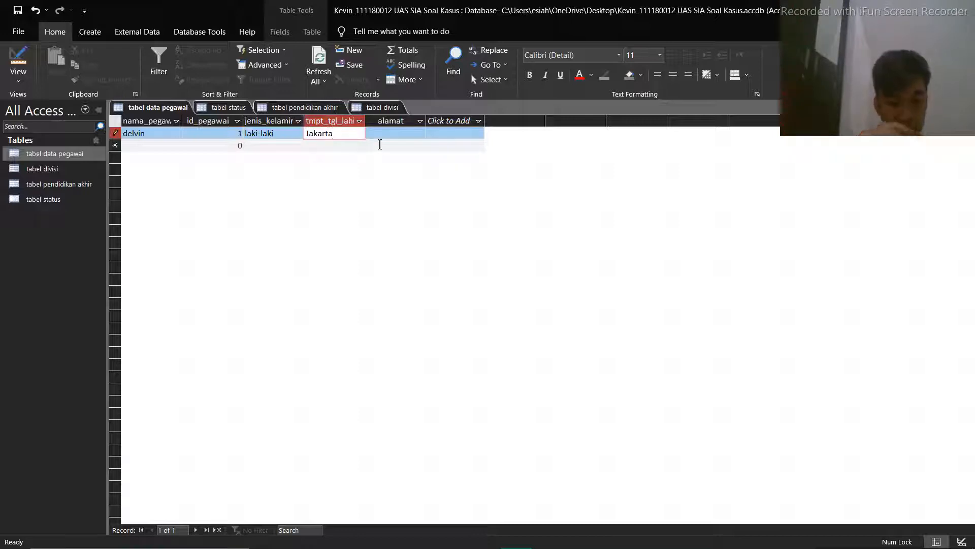
pyautogui.write(' 27 nov')
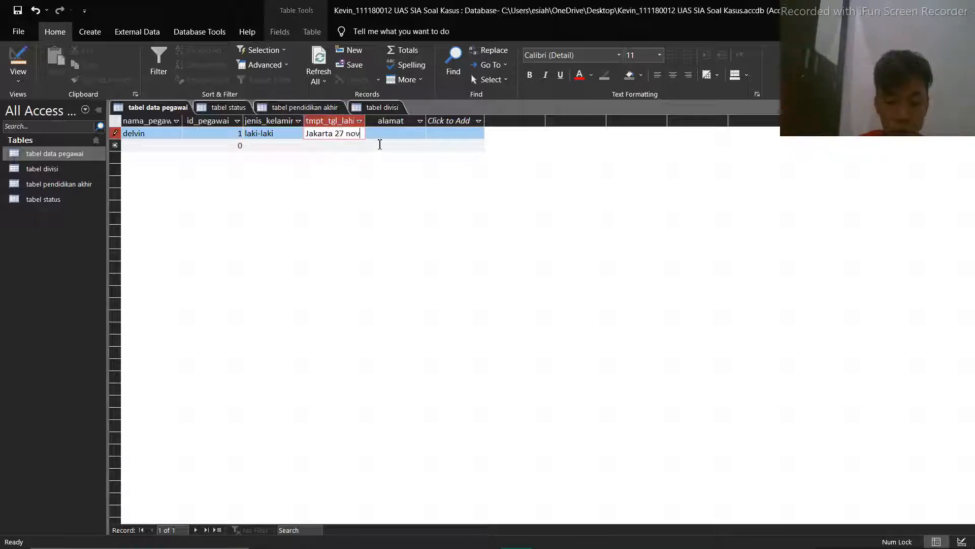
pyautogui.write('ember')
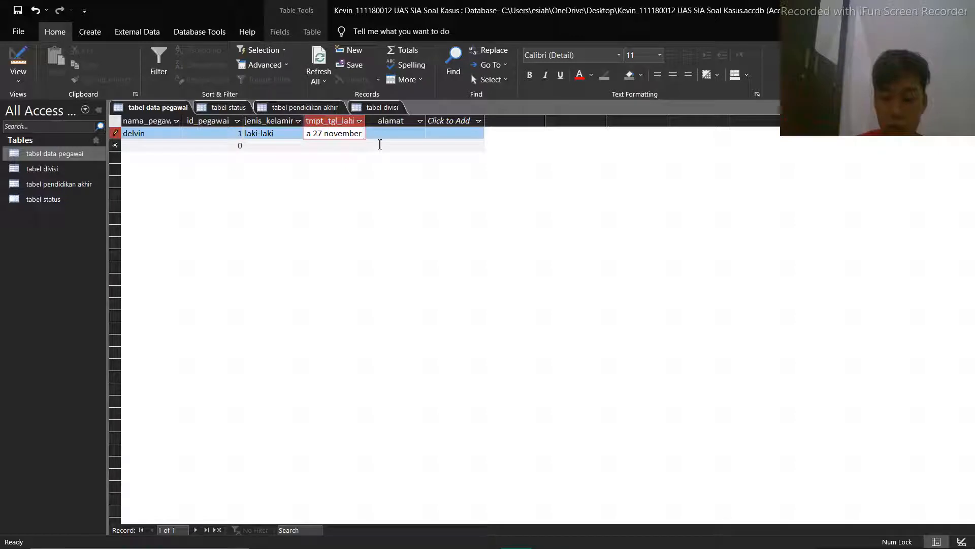
pyautogui.write(' 1997')
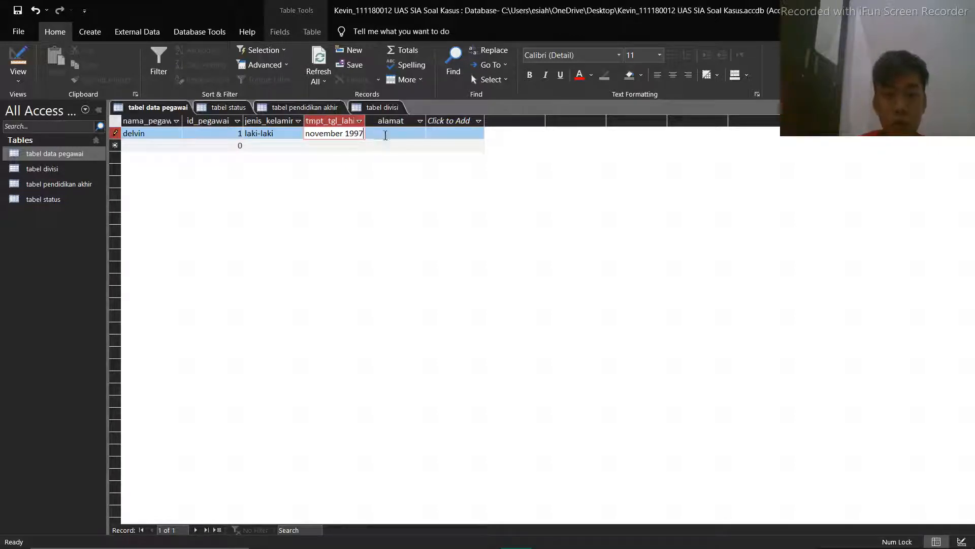
# Enter the first employee's full address in the alamat field
pyautogui.click(413, 134)
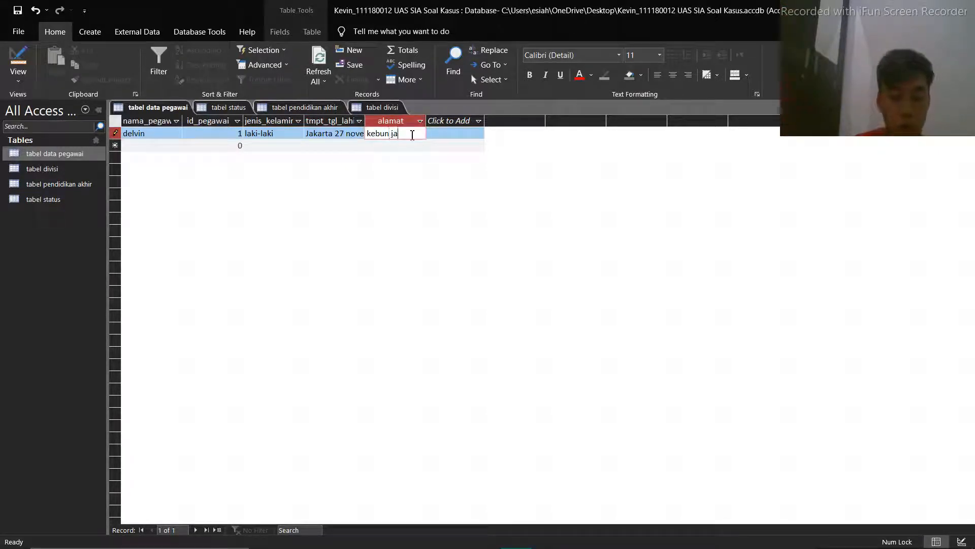
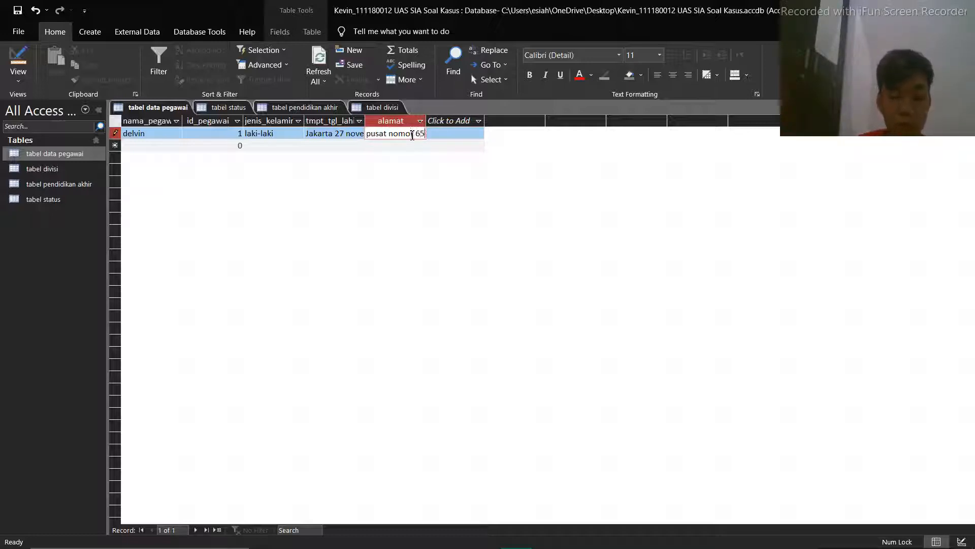
# Start a second record in tabel data pegawai with the employee's name, employee ID and the gender laki-laki
pyautogui.click(188, 146)
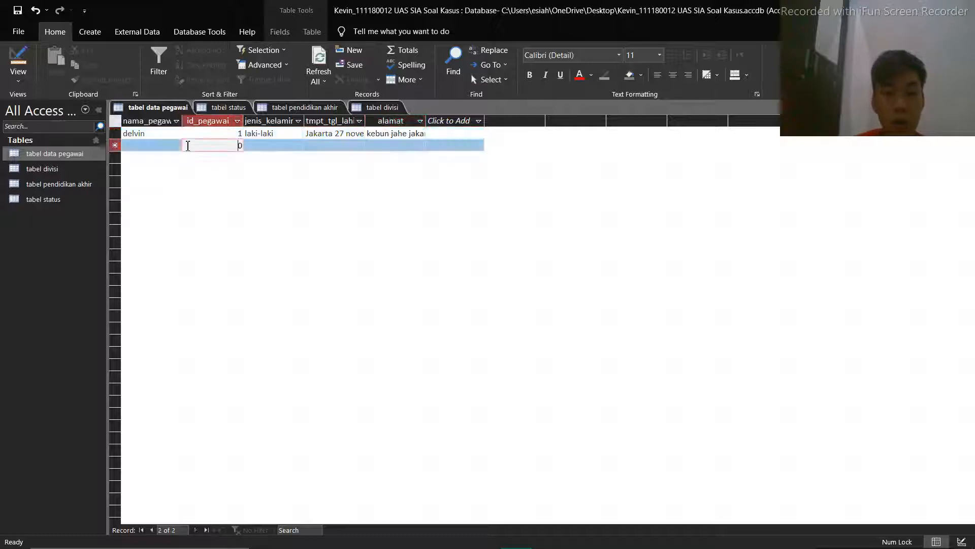
pyautogui.click(156, 145)
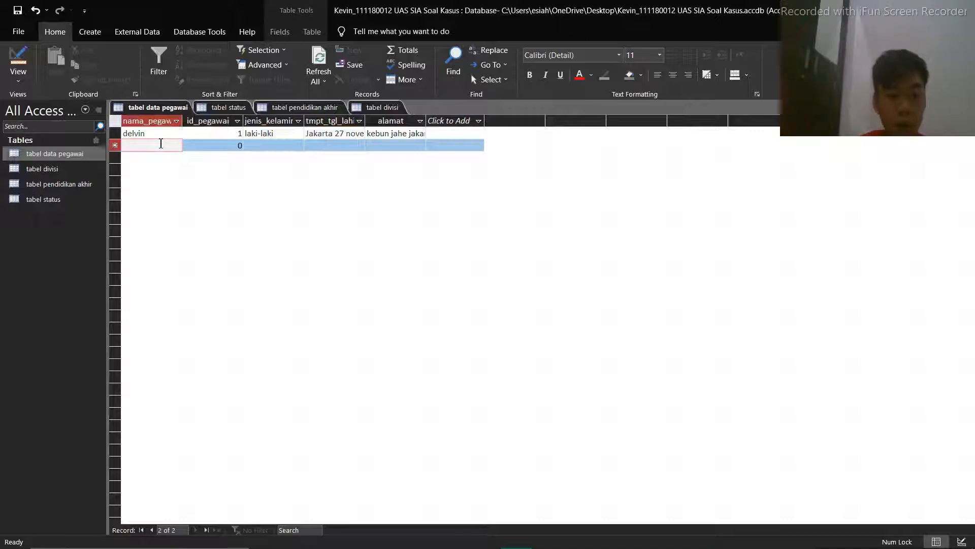
pyautogui.write('eko')
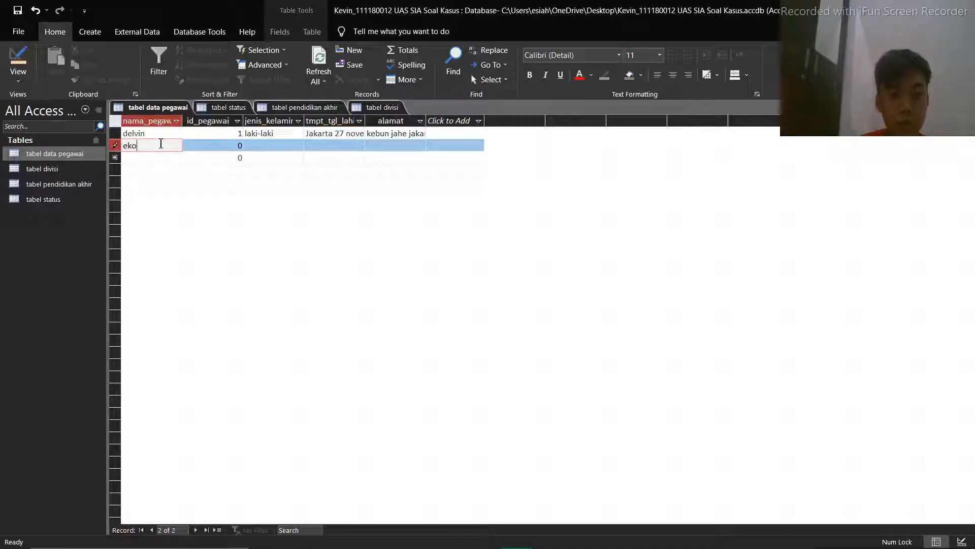
pyautogui.press('Tab')
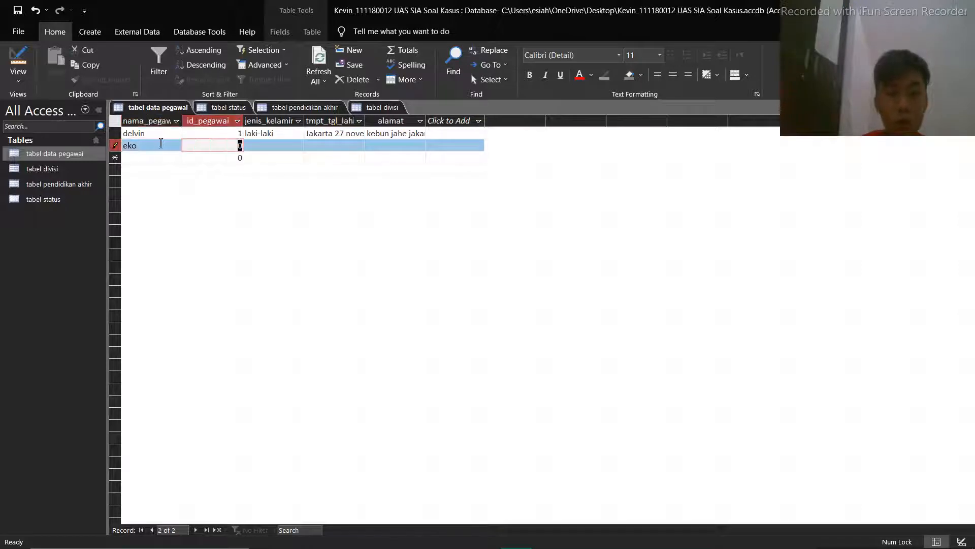
pyautogui.write('0')
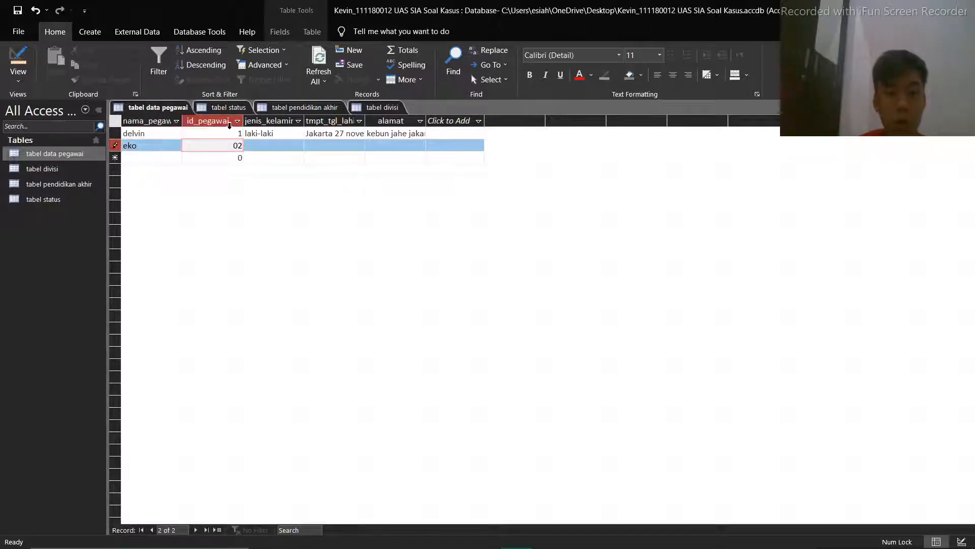
pyautogui.write('2')
pyautogui.click(270, 150)
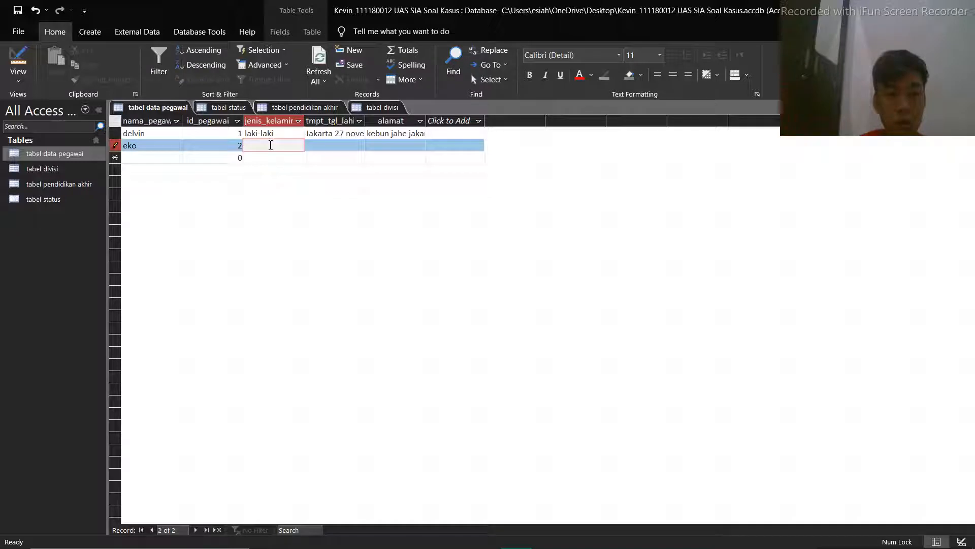
pyautogui.write('laki-laki')
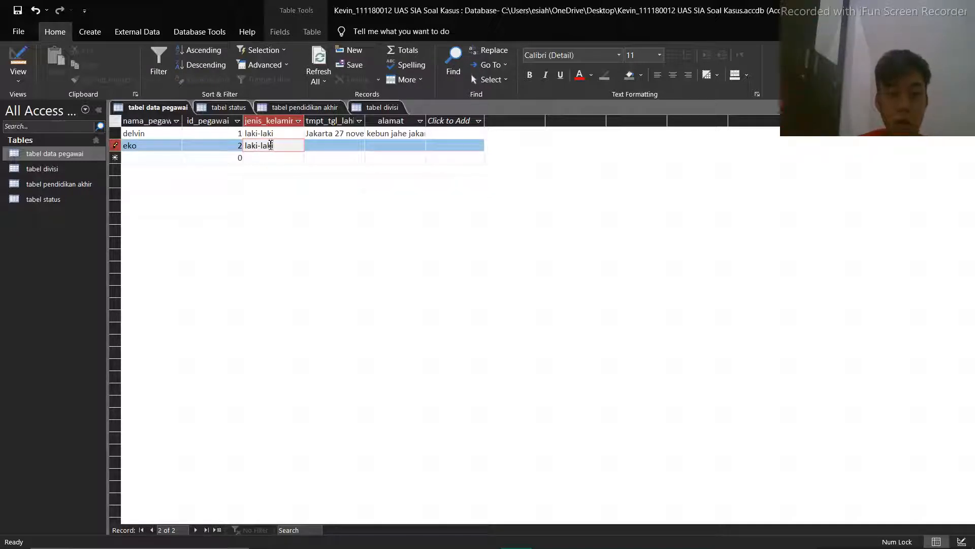
pyautogui.press('Tab')
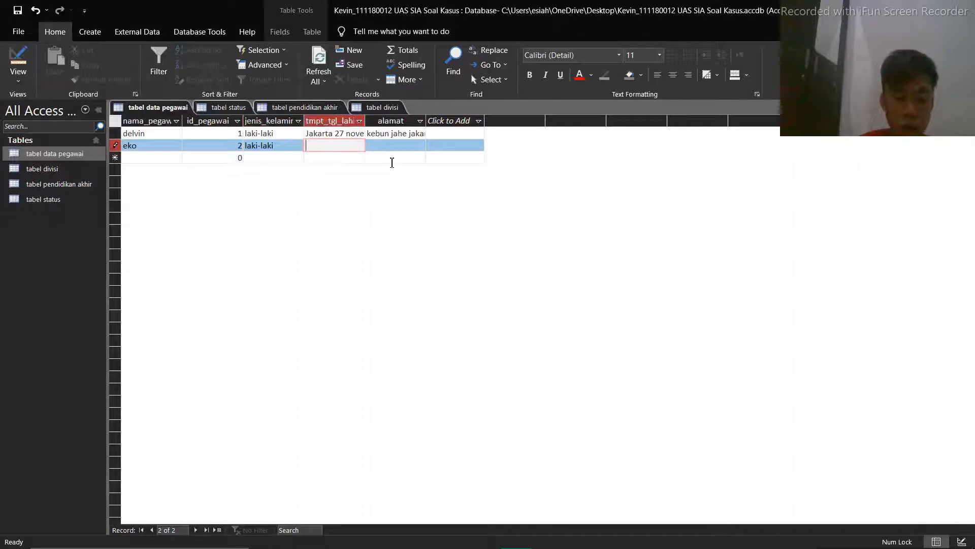
# Fill in the second employee's tmpt_tgl_lahir with the birthplace pontianak followed by the date of birth
pyautogui.write('pontianak')
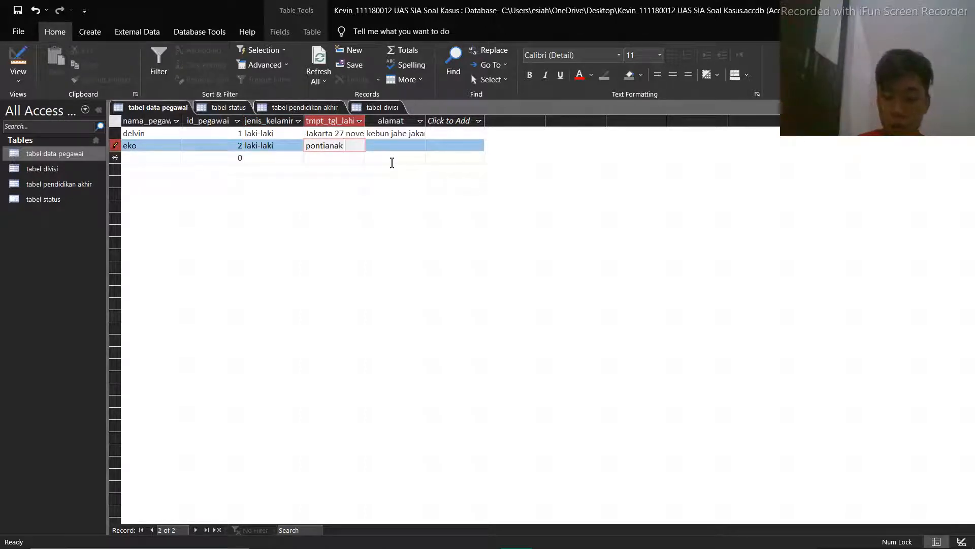
pyautogui.write(' 2 januar')
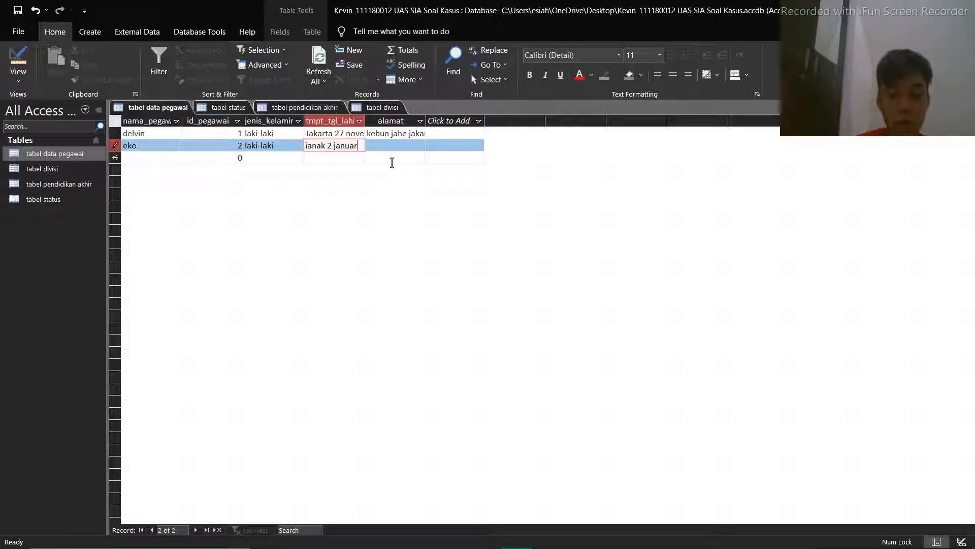
pyautogui.write('i 19')
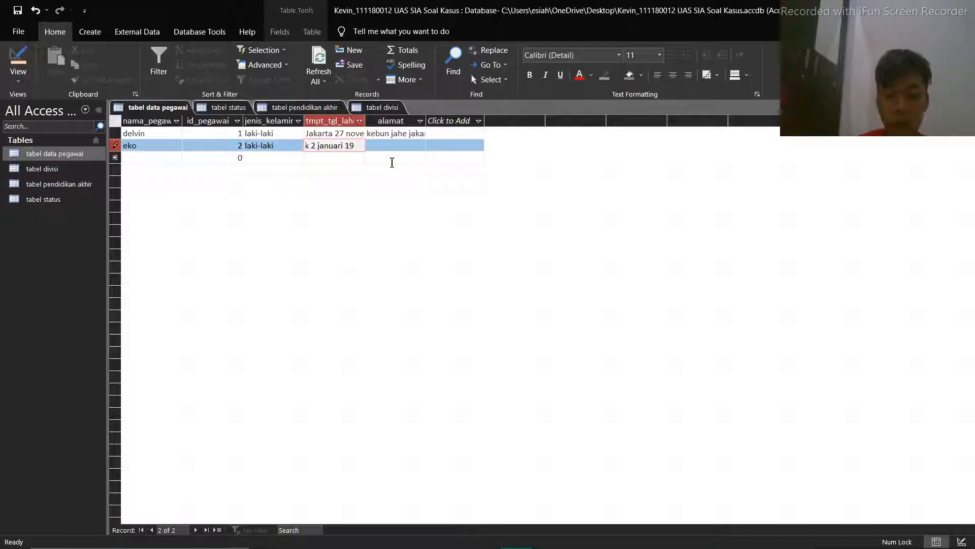
pyautogui.press('BackSpace')
pyautogui.press('BackSpace')
pyautogui.write('2000')
# Enter the second employee's full address in the alamat field
pyautogui.click(397, 145)
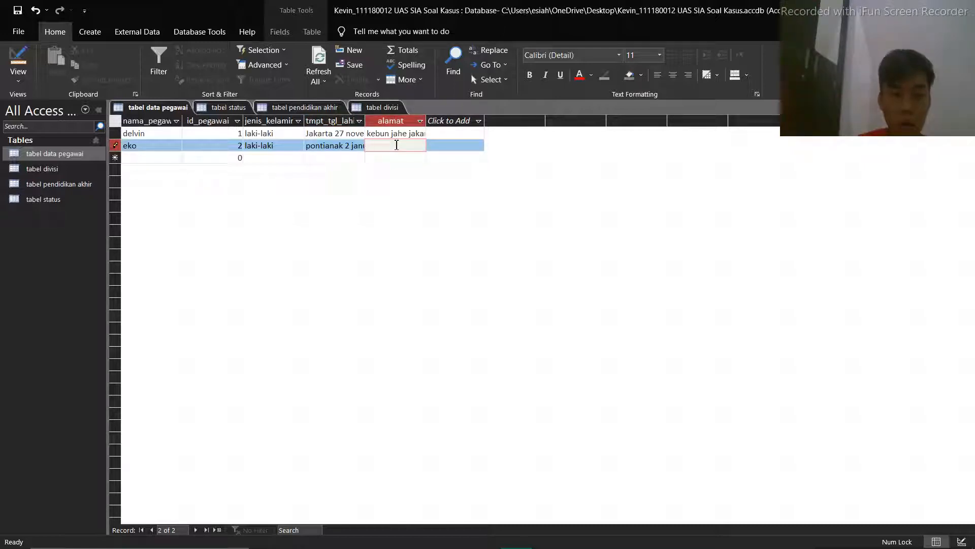
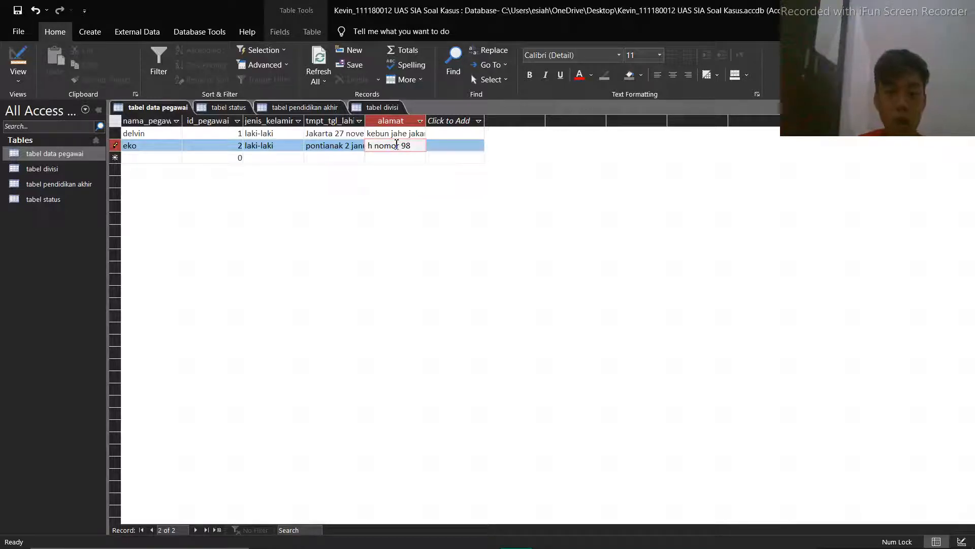
# Start a third record in tabel data pegawai with the employee's name, employee ID and the gender laki-laki
pyautogui.click(212, 158)
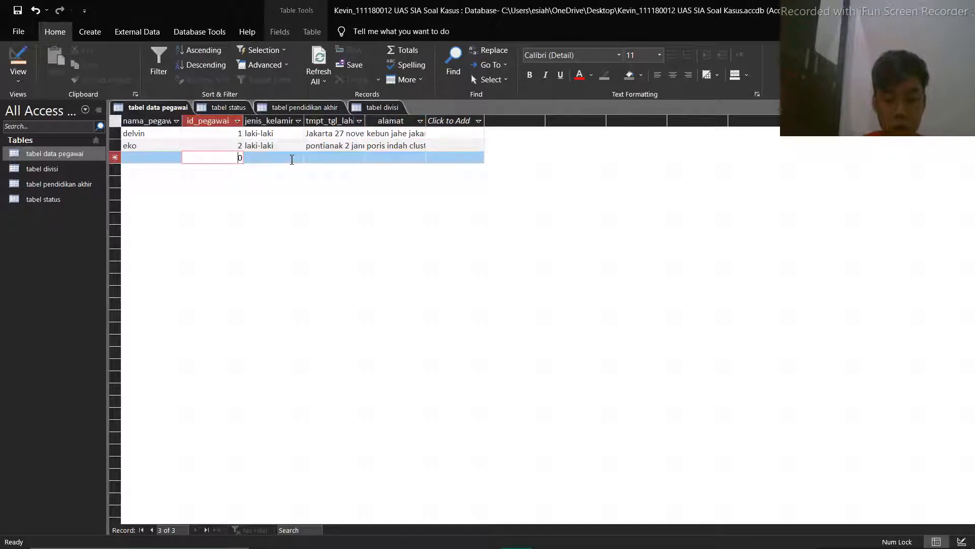
pyautogui.write('i')
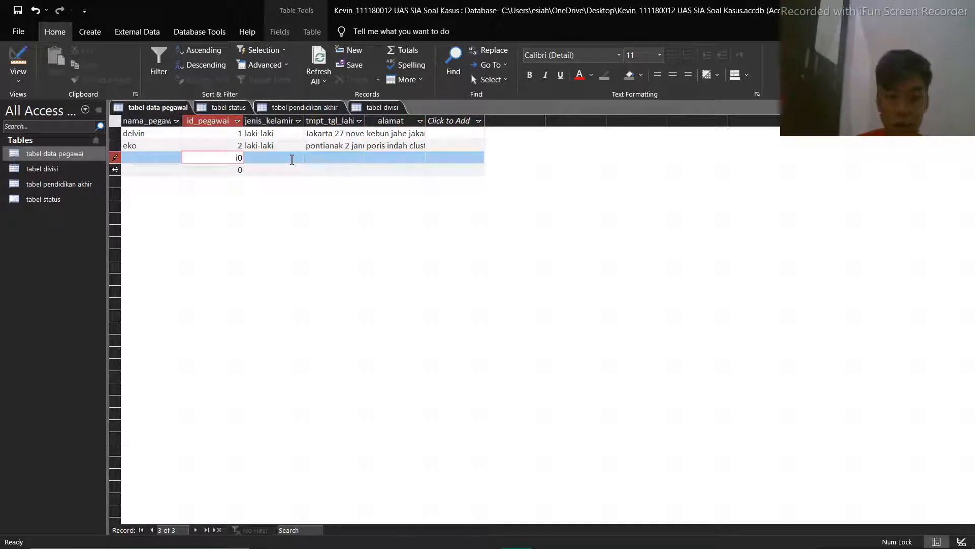
pyautogui.hotkey('shift', 'Tab')
pyautogui.write('indra')
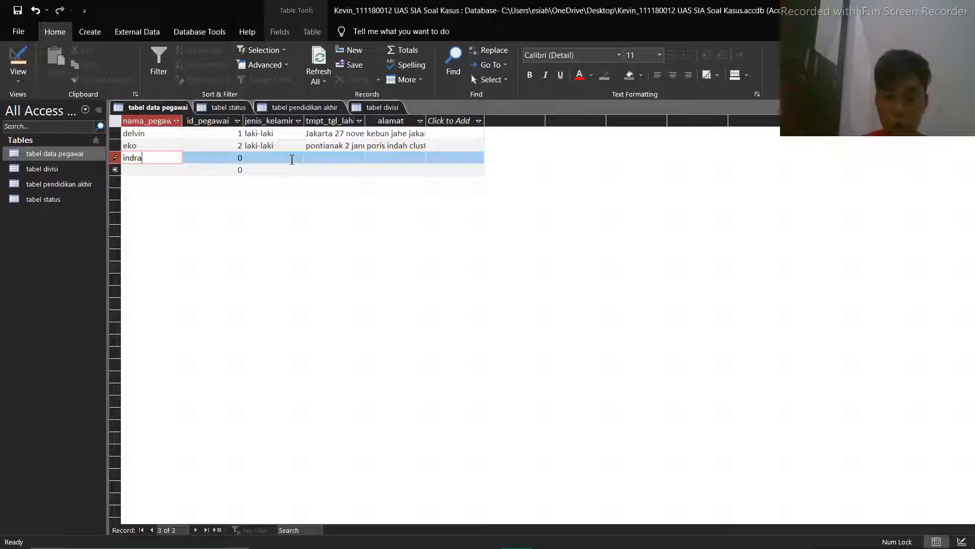
pyautogui.press('Tab')
pyautogui.write('3')
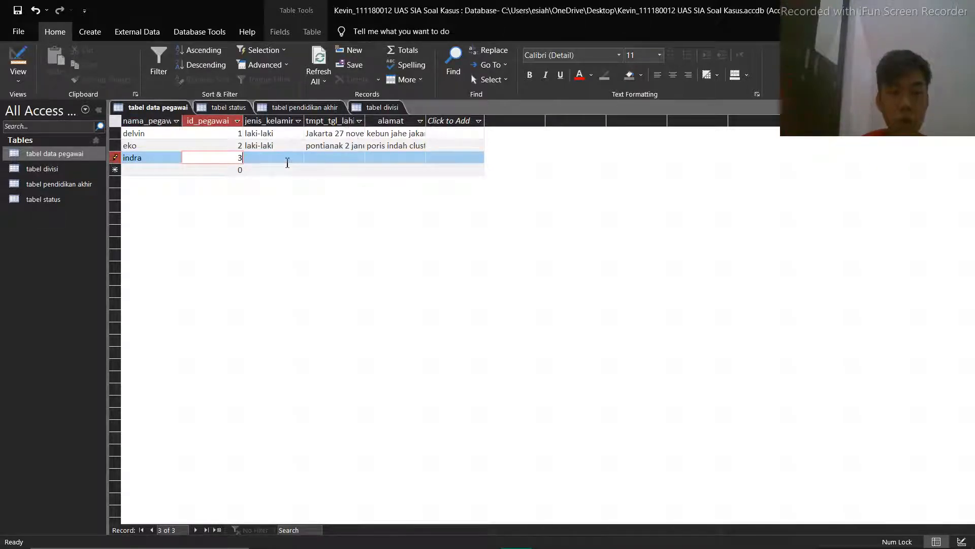
pyautogui.click(287, 162)
pyautogui.write('lak')
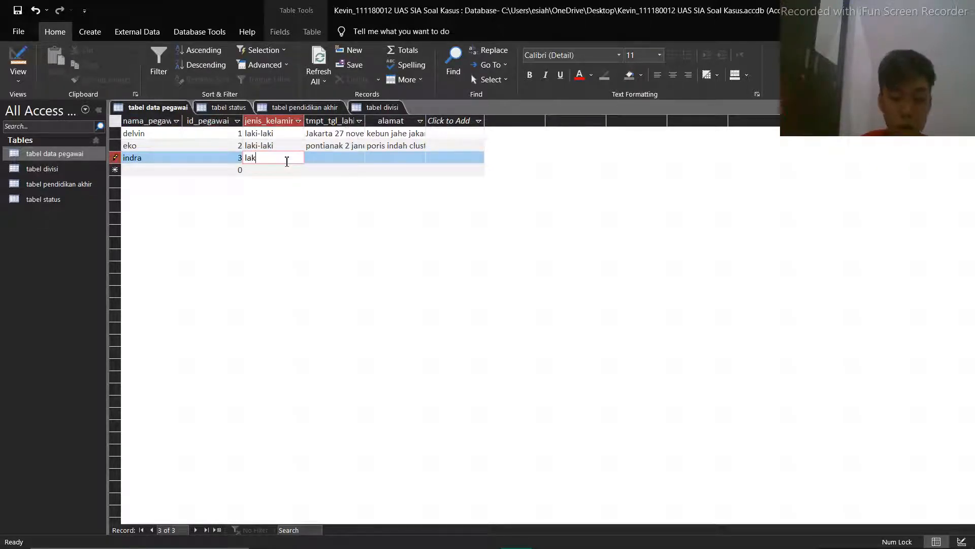
pyautogui.write('i-laki')
# Fill in the third employee's tmpt_tgl_lahir with the birthplace surabaya followed by the date of birth
pyautogui.click(337, 159)
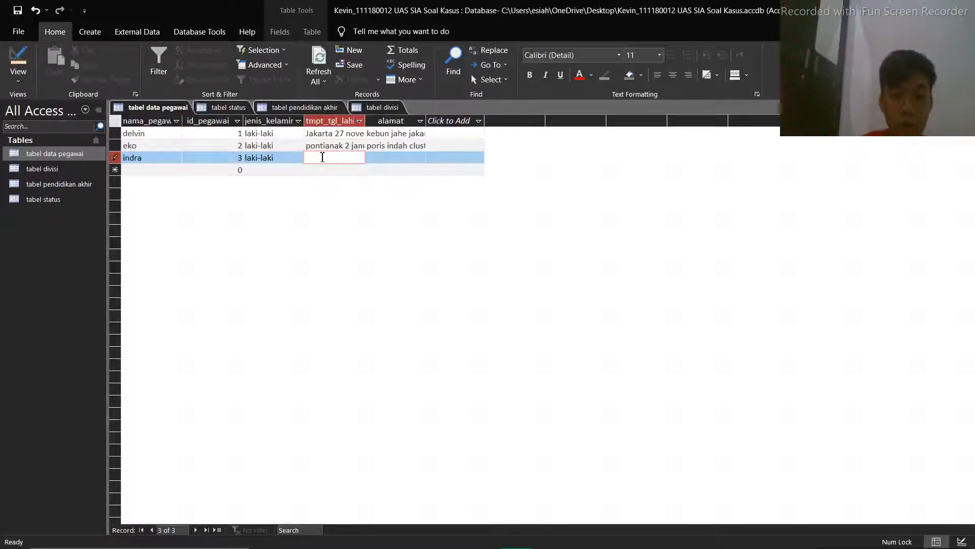
pyautogui.write('surabaya')
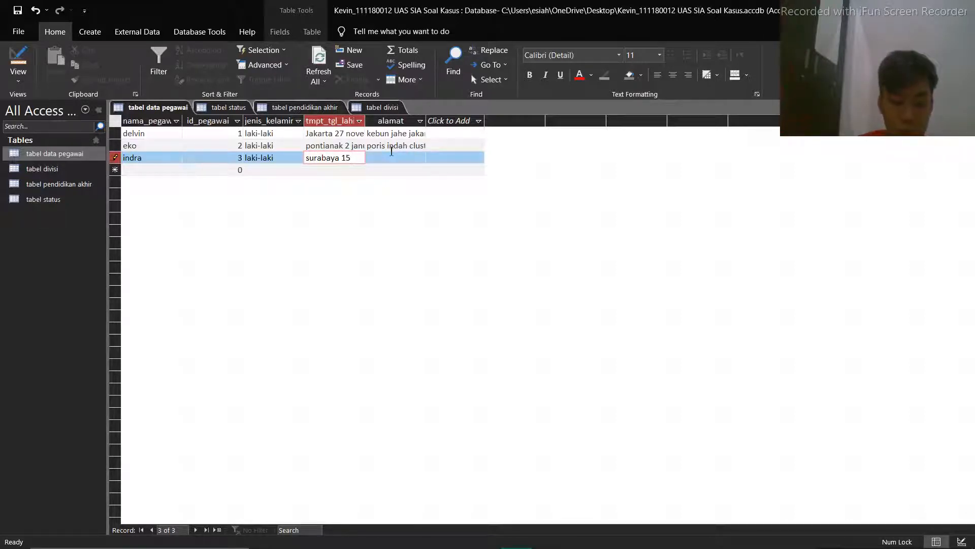
pyautogui.write(' 15 februar')
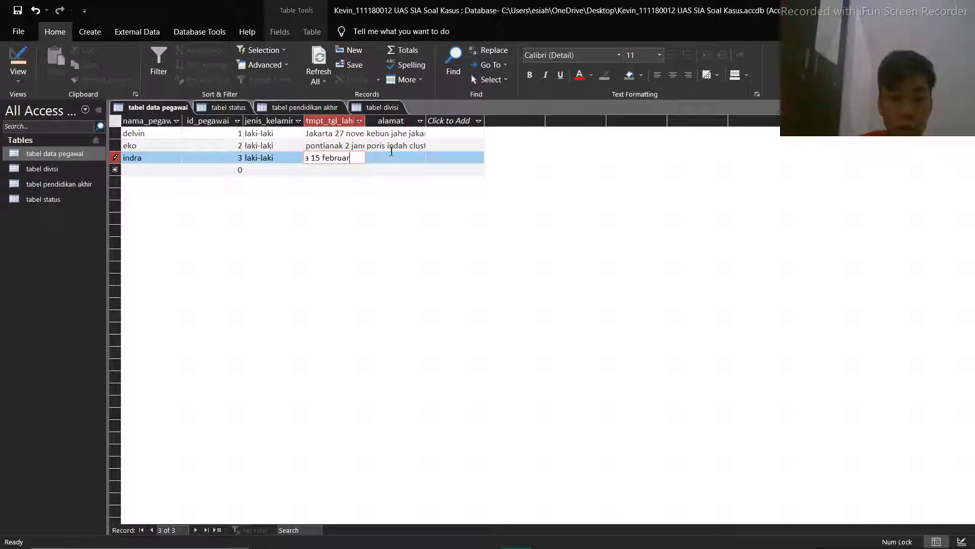
pyautogui.write('u 2002')
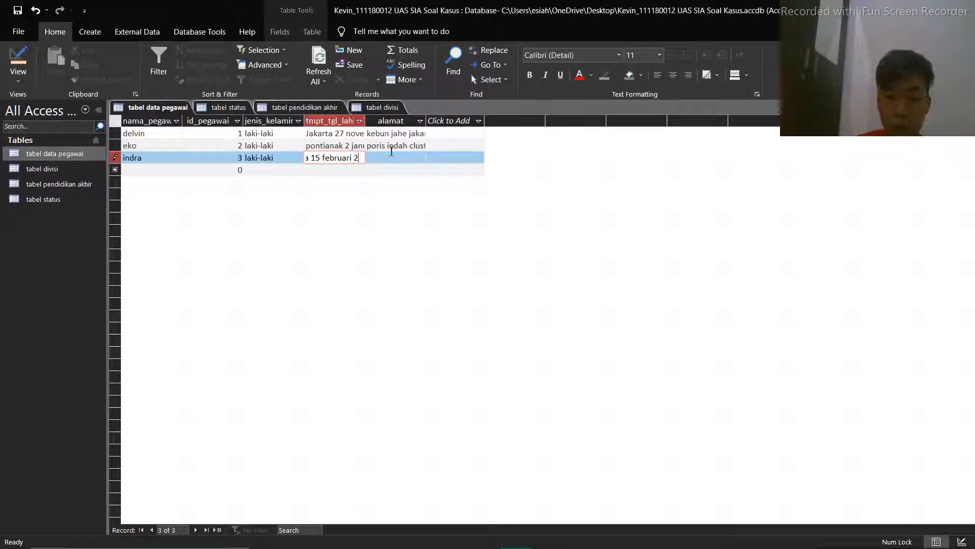
# Enter the third employee's full address in the alamat field
pyautogui.press('Tab')
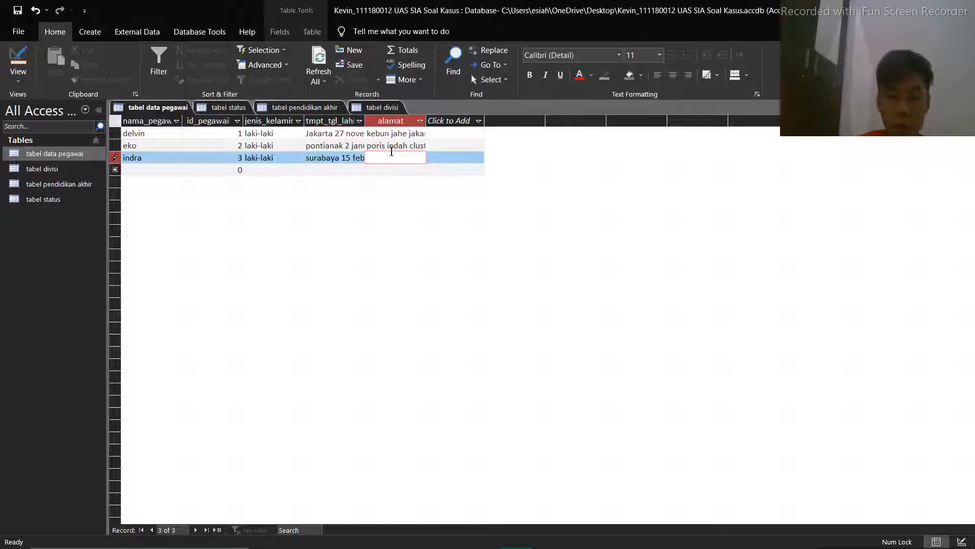
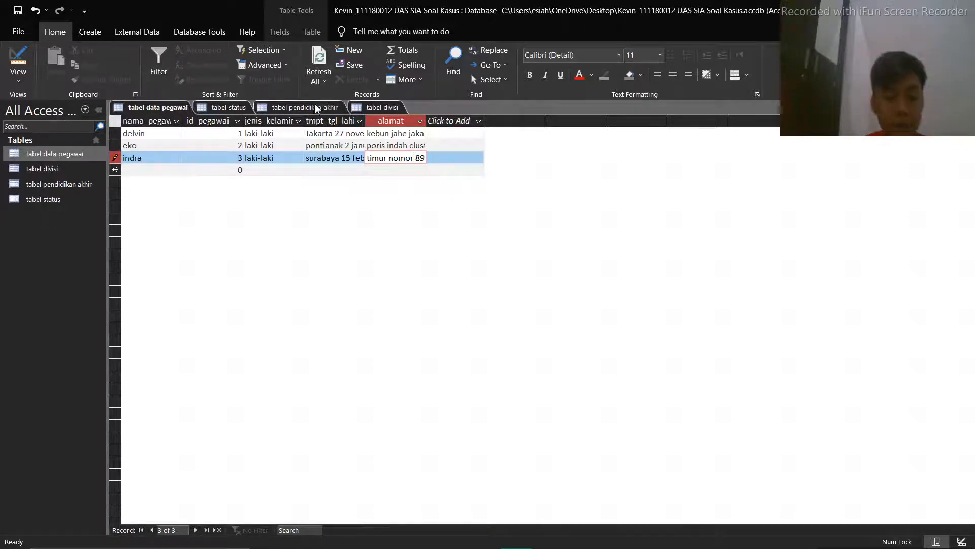
# Review the design and records of tabel data pegawai and the columns of tabel status and tabel pendidikan akhir
pyautogui.click(23, 55)
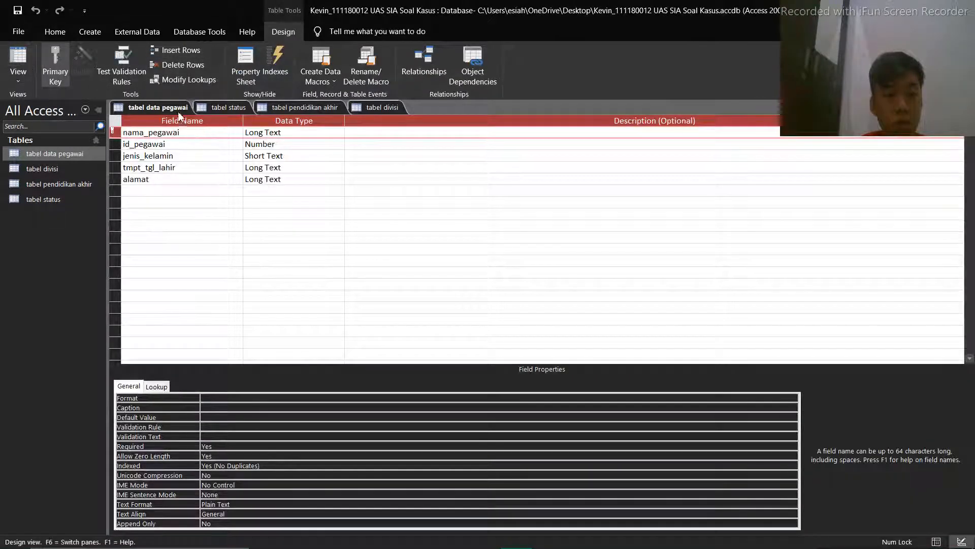
pyautogui.click(30, 62)
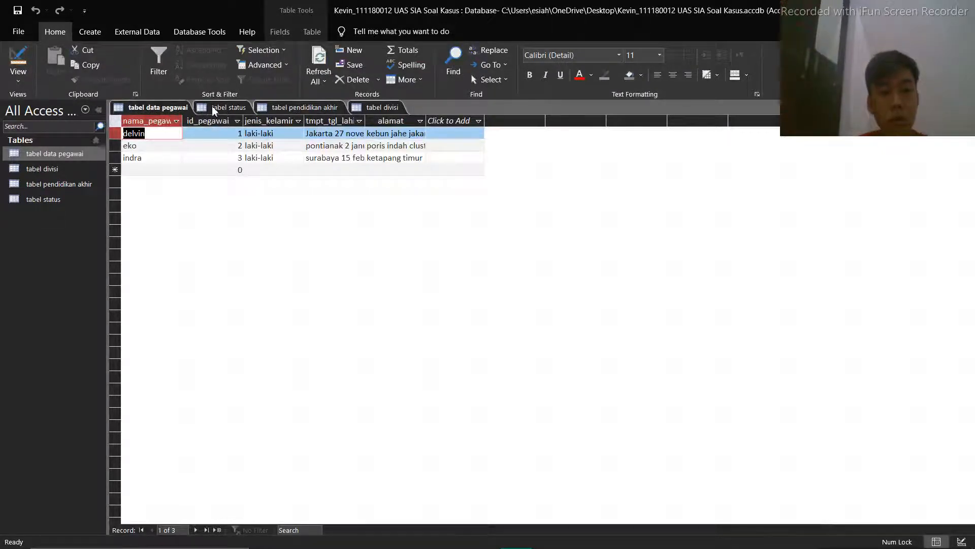
pyautogui.click(212, 105)
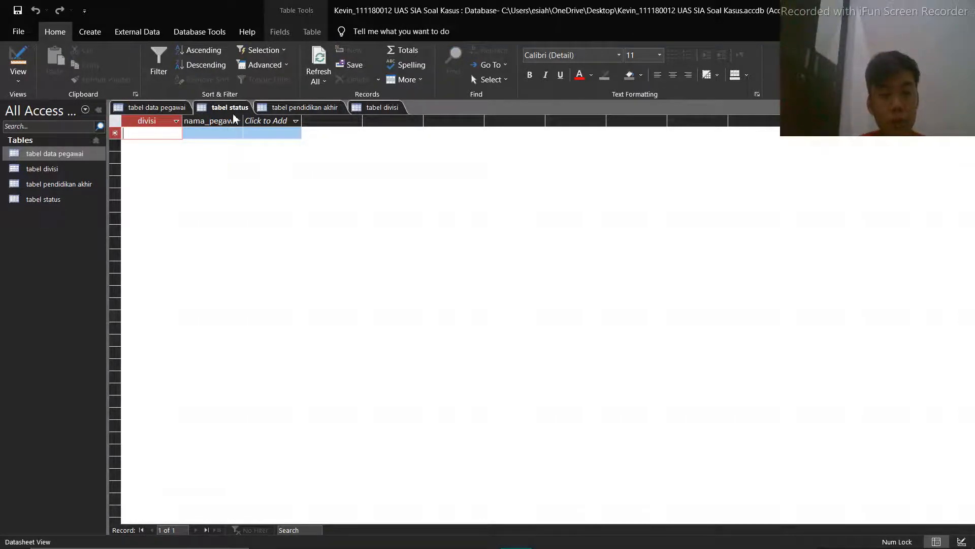
pyautogui.click(367, 106)
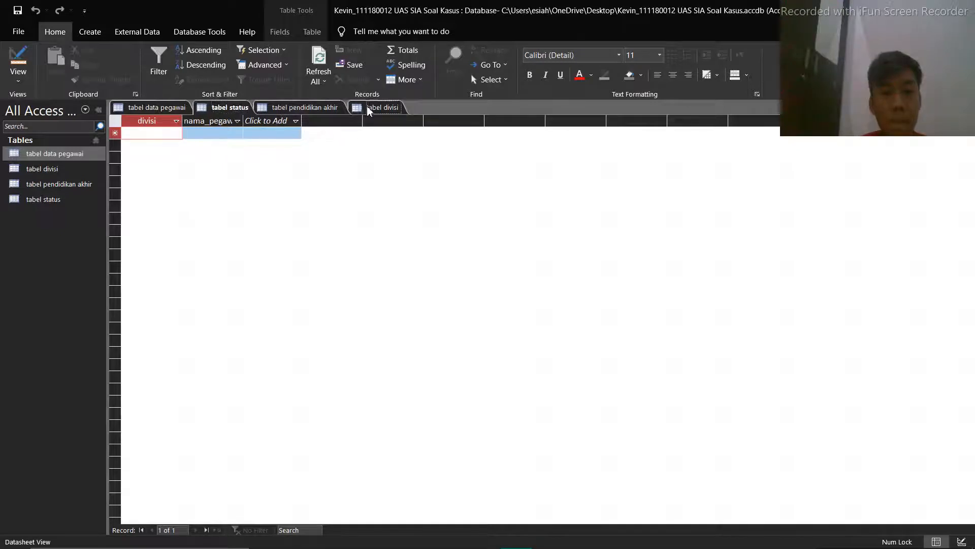
pyautogui.click(226, 107)
pyautogui.click(291, 111)
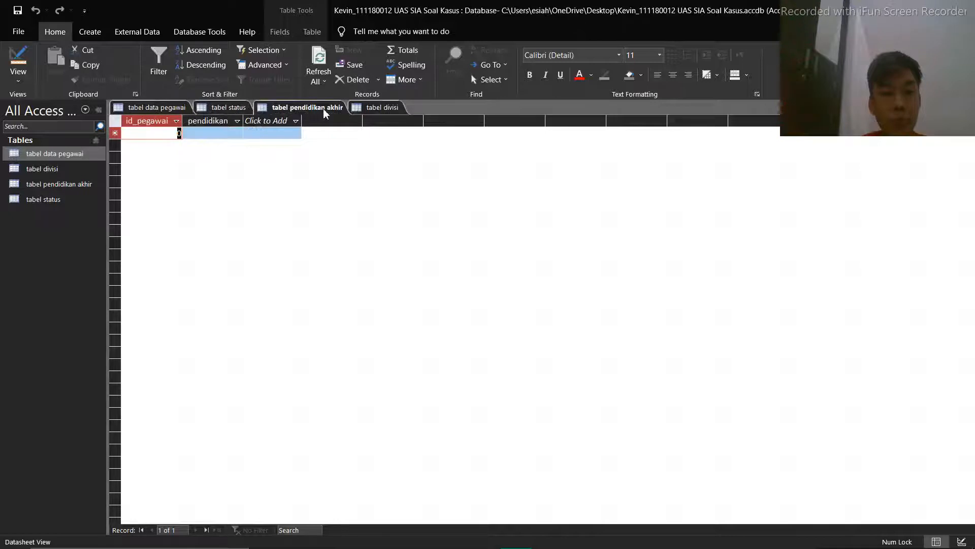
# Rename the divisi field of tabel status to status, save the table and return to its datasheet
pyautogui.click(230, 107)
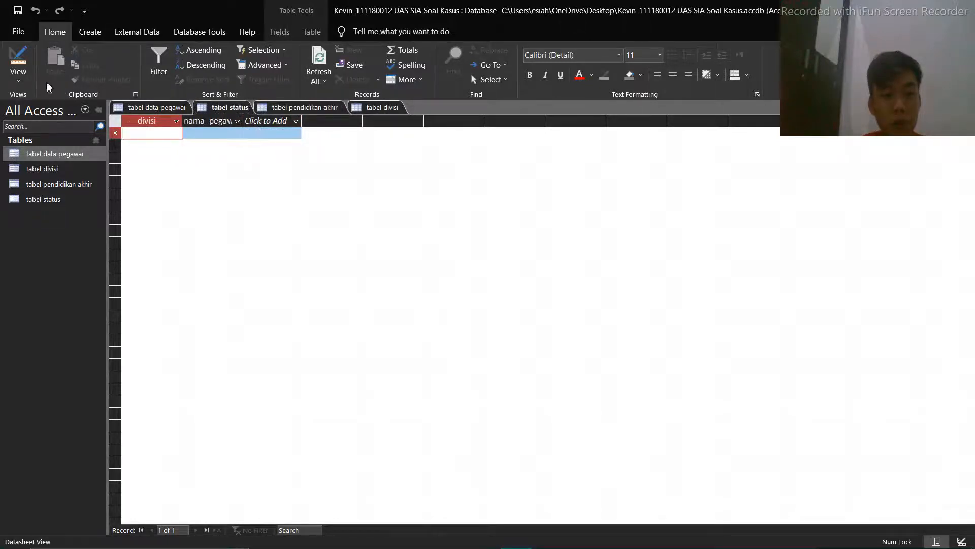
pyautogui.click(18, 59)
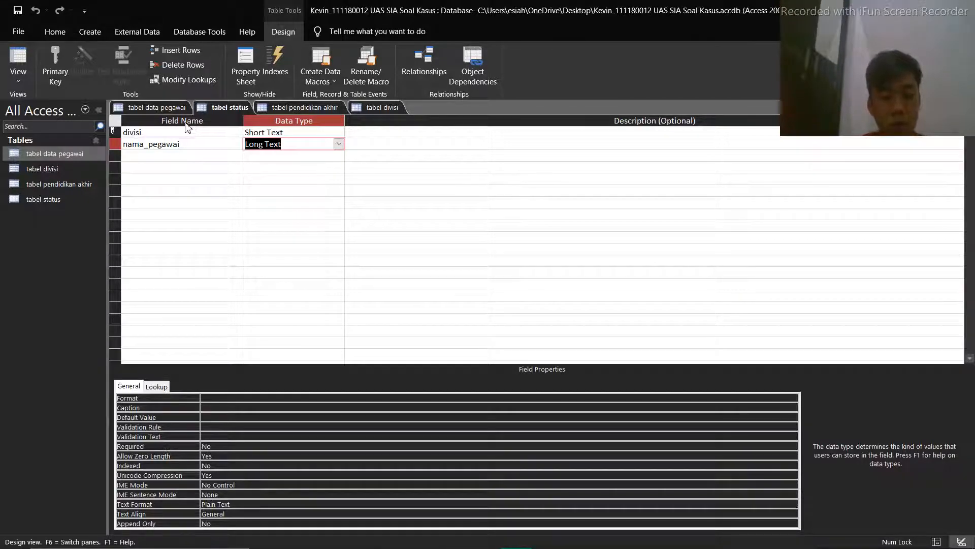
pyautogui.click(157, 134)
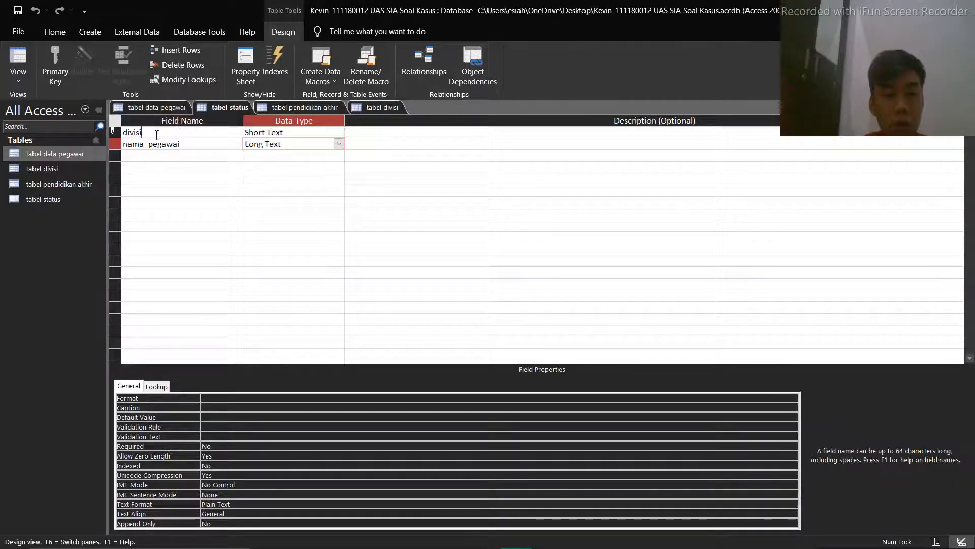
pyautogui.doubleClick(157, 133)
pyautogui.write('sta')
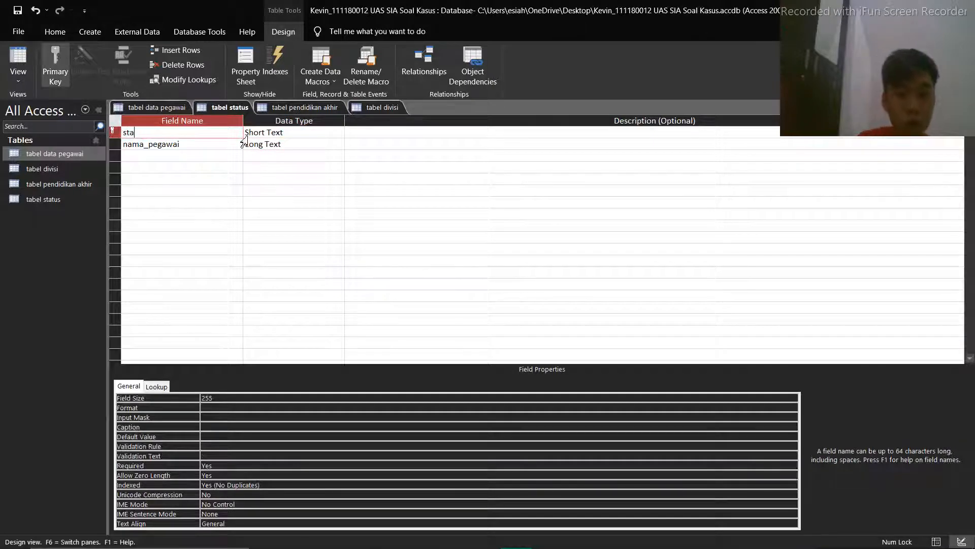
pyautogui.write('tu')
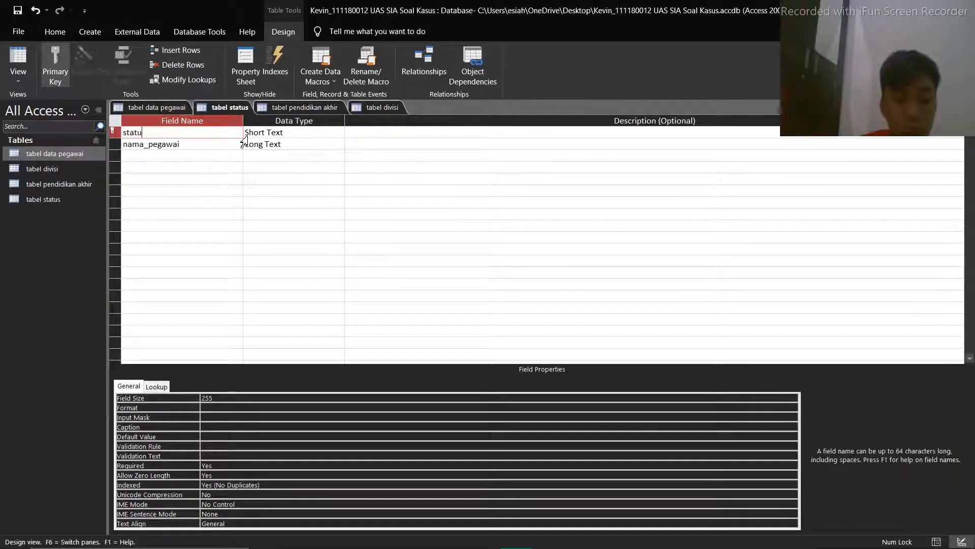
pyautogui.write('s')
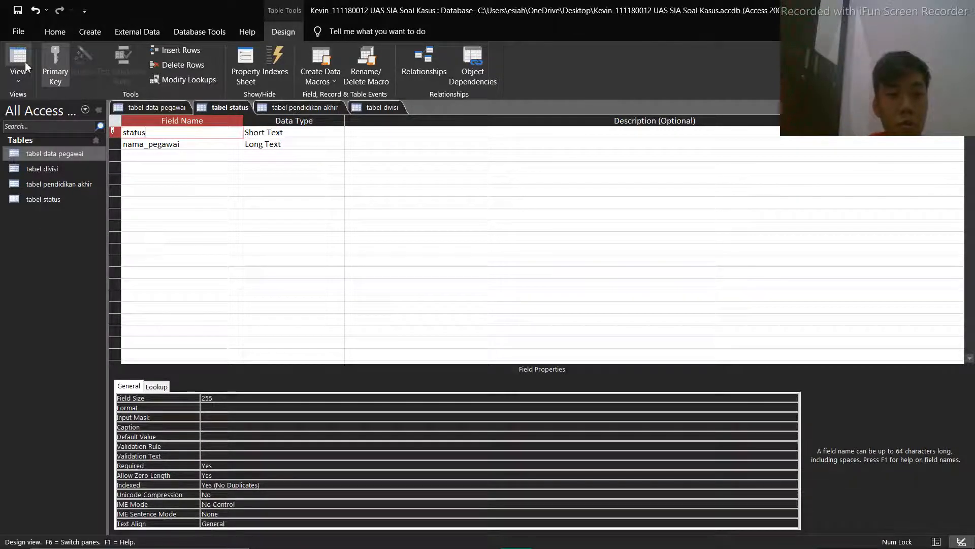
pyautogui.click(231, 108)
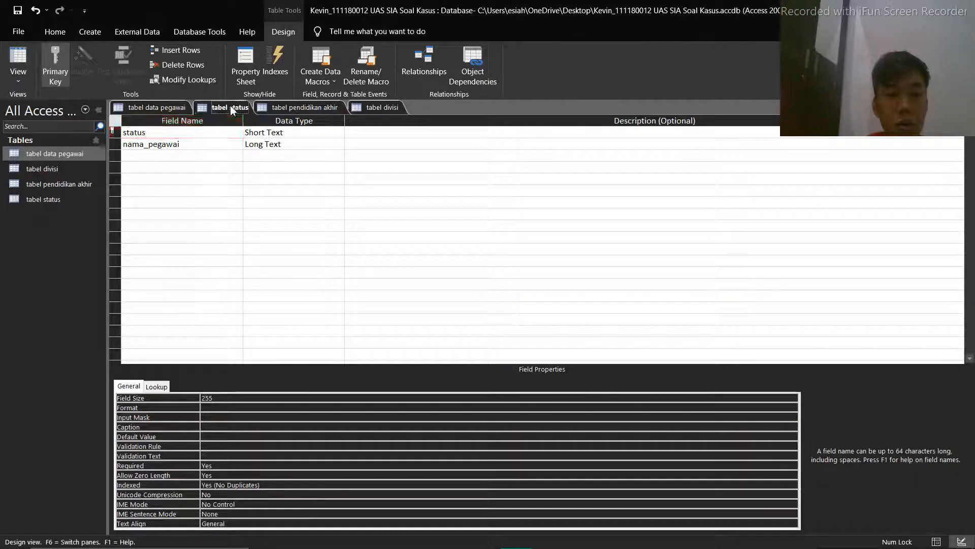
pyautogui.click(26, 62)
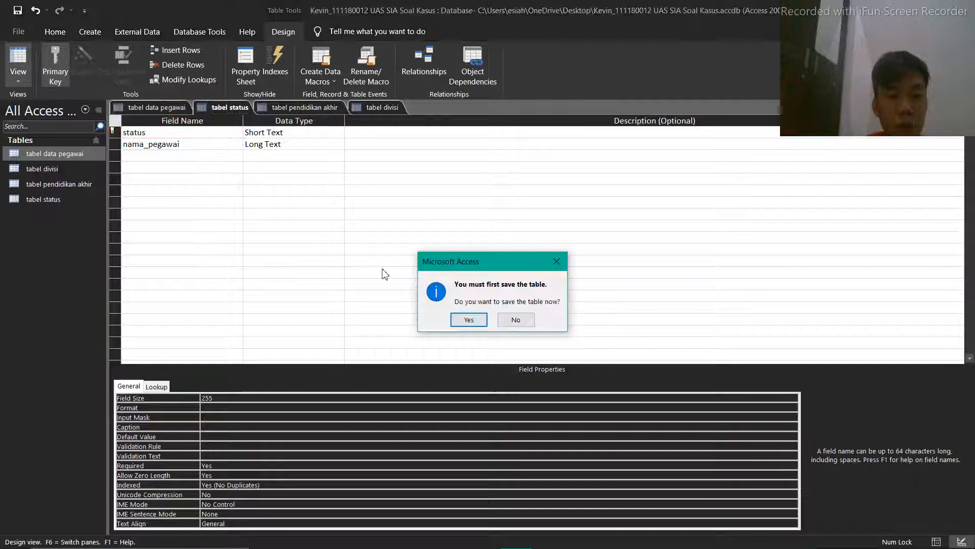
pyautogui.click(467, 319)
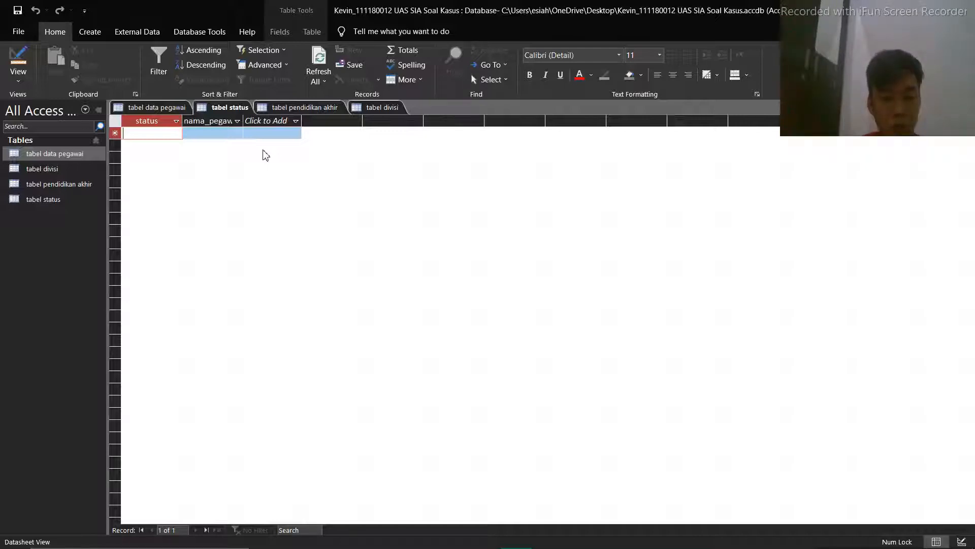
# Enter the first record of tabel status with status belum menikah and the employee's name in nama_pegawai
pyautogui.click(157, 132)
pyautogui.write('belum')
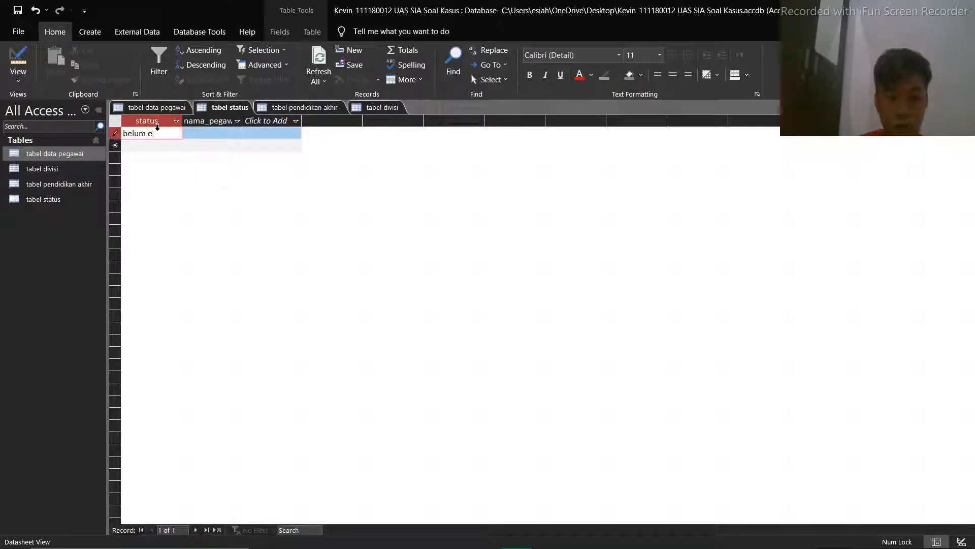
pyautogui.write(' menikah')
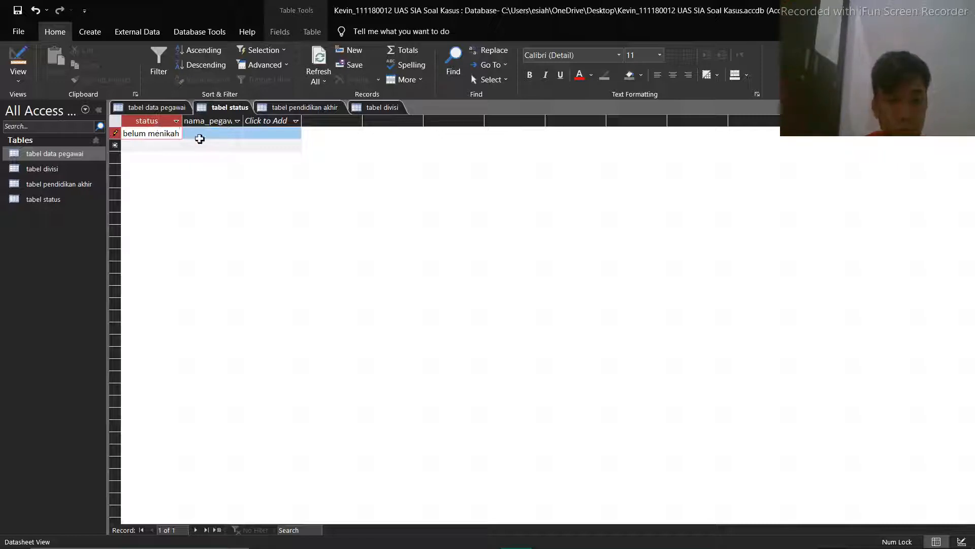
pyautogui.click(238, 138)
pyautogui.write('eko')
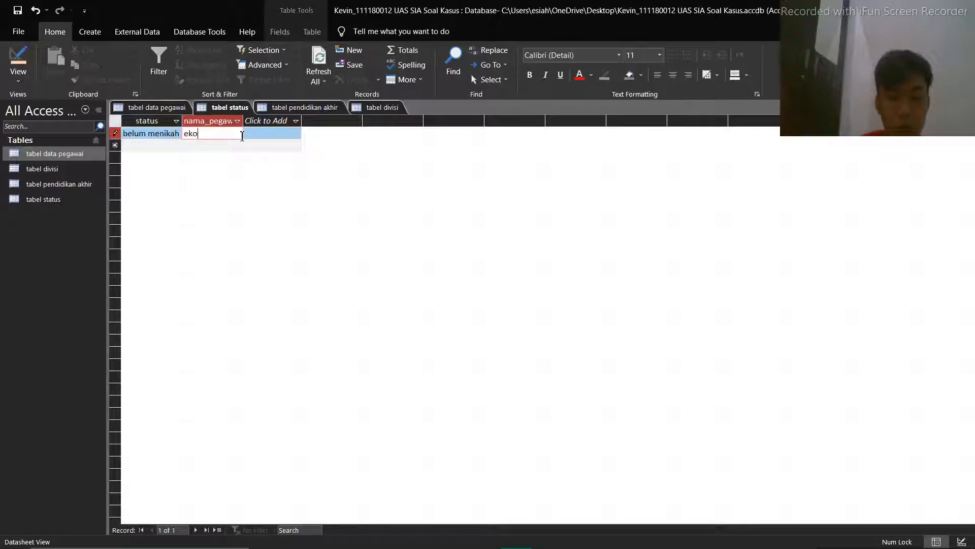
# Add a second record to tabel status with status duda and the employee's name
pyautogui.click(158, 147)
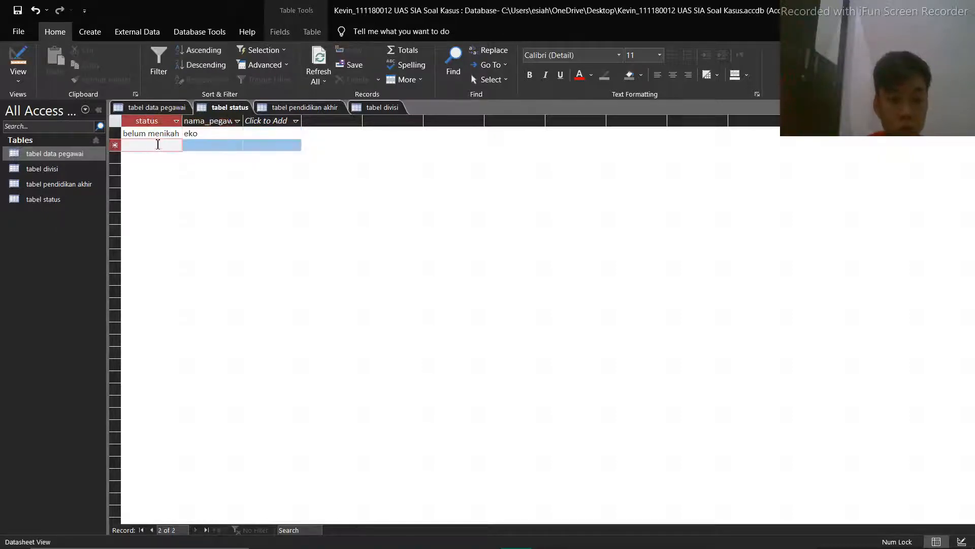
pyautogui.write('duda')
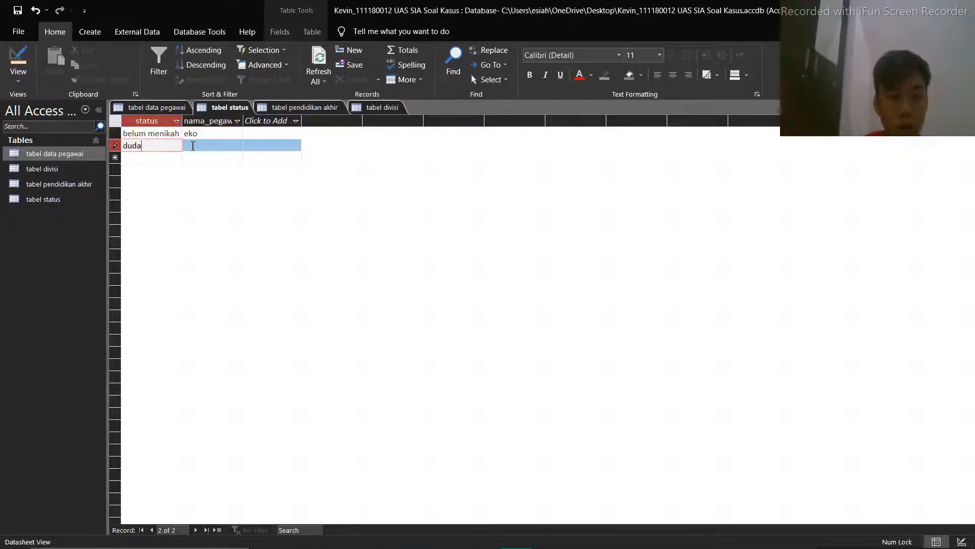
pyautogui.click(193, 146)
pyautogui.write('indra')
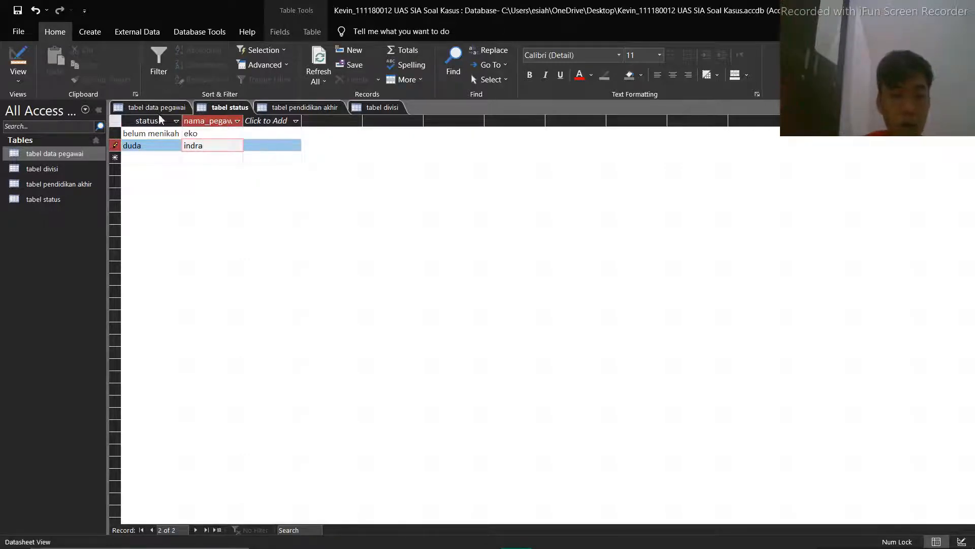
# Add a third record to tabel status with status menikah and the employee's name, and check the table's design
pyautogui.click(147, 157)
pyautogui.write('menikah')
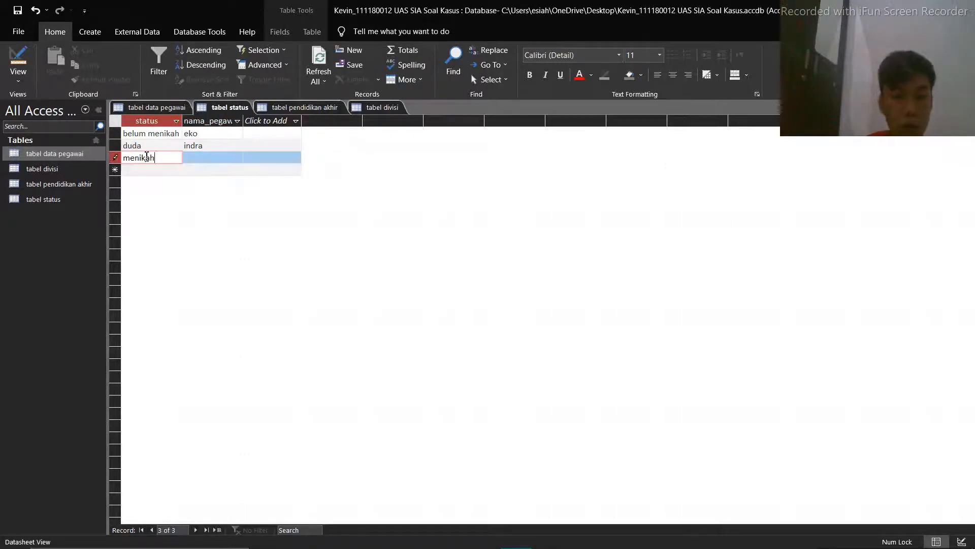
pyautogui.click(196, 158)
pyautogui.write('d')
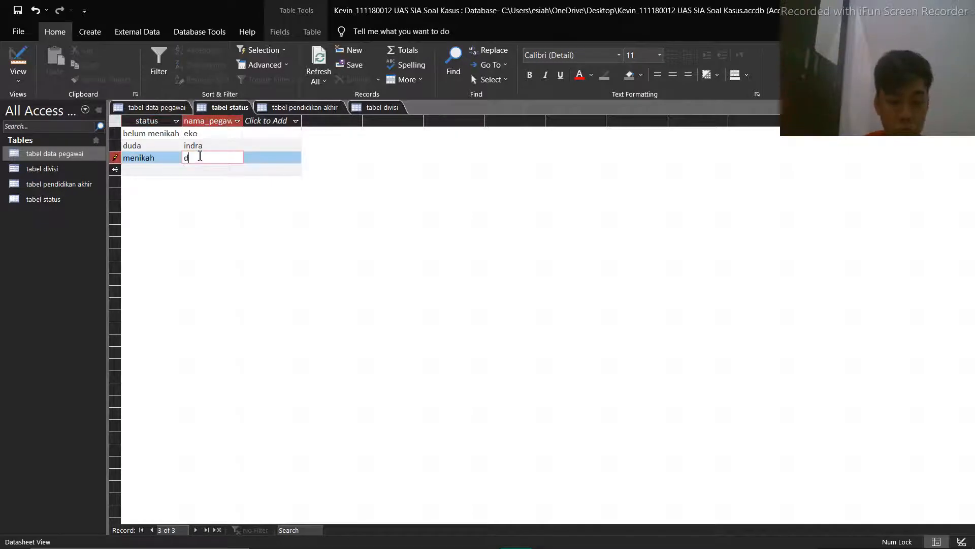
pyautogui.write('el')
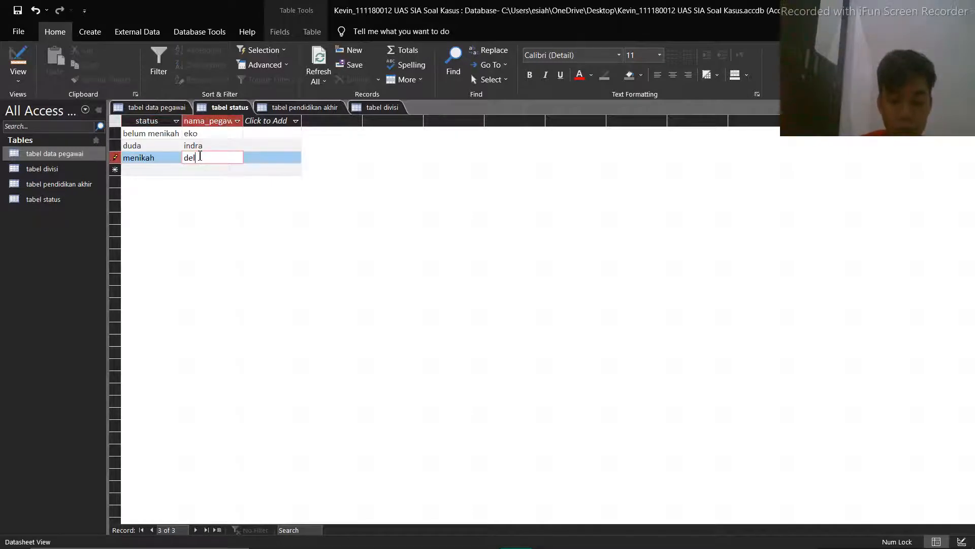
pyautogui.write('bvin')
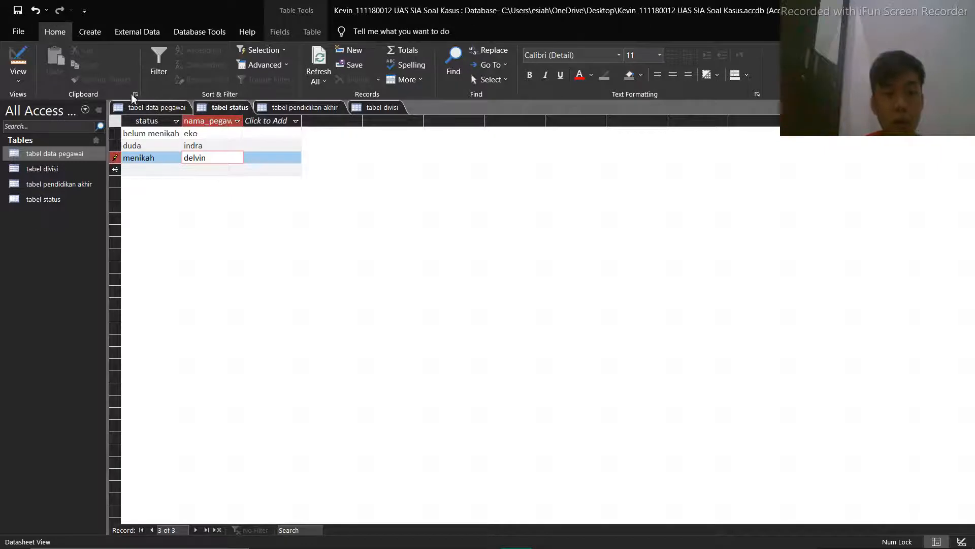
pyautogui.click(18, 60)
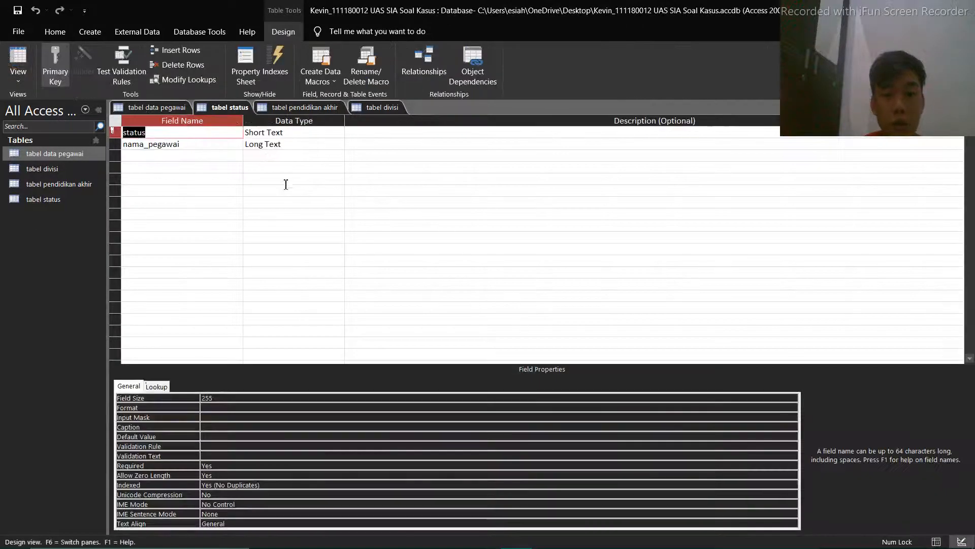
pyautogui.click(25, 56)
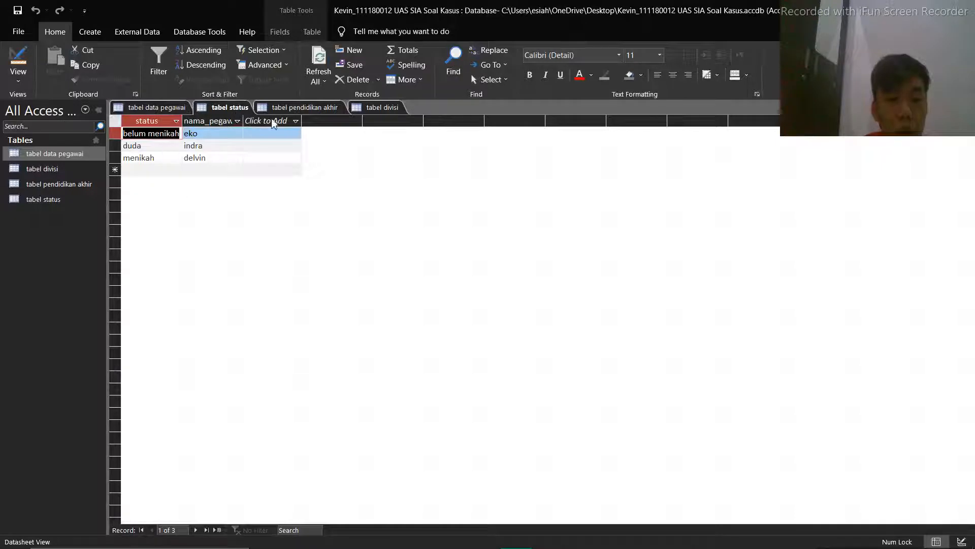
# Enter the first record of tabel pendidikan akhir with id_pegawai 1 and pendidikan sma in lowercase
pyautogui.click(289, 108)
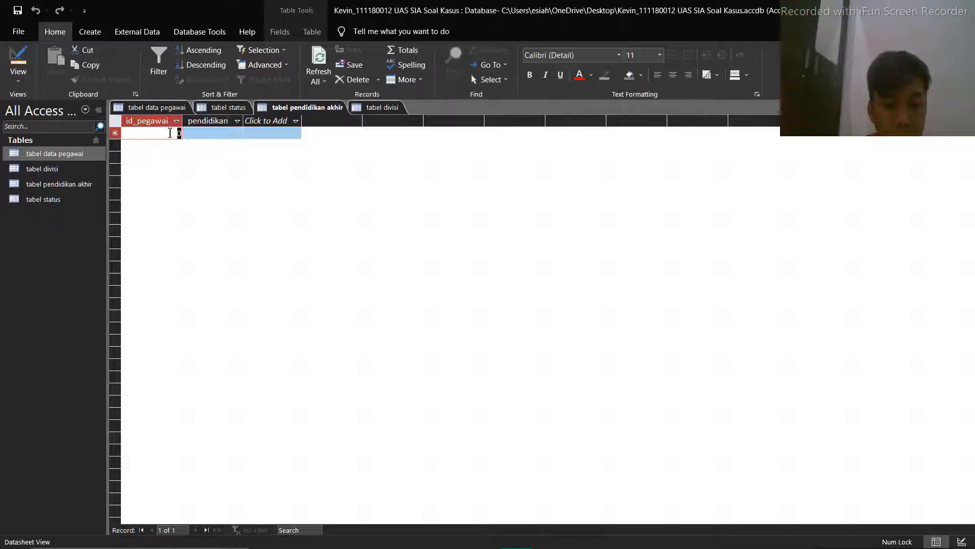
pyautogui.write('1')
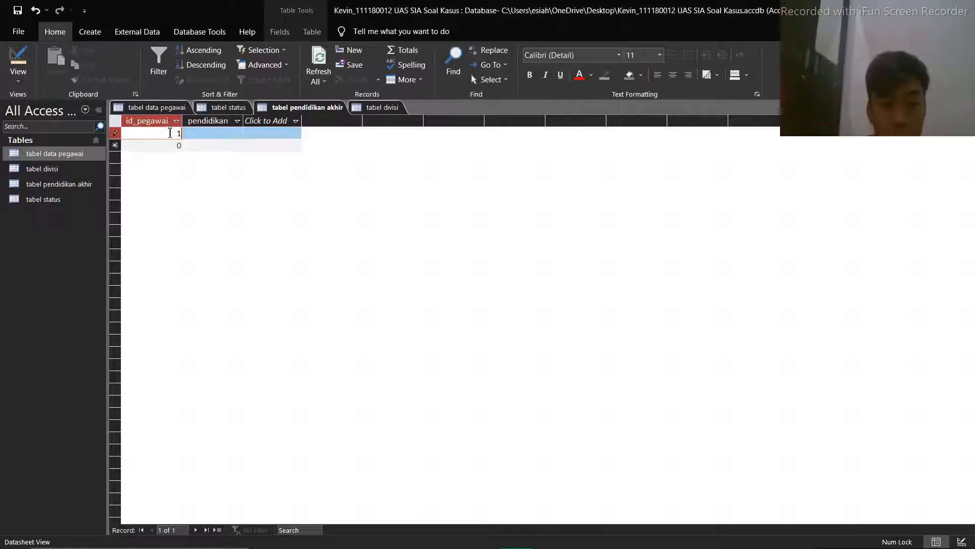
pyautogui.click(206, 132)
pyautogui.press('capslock')
pyautogui.write('SMA')
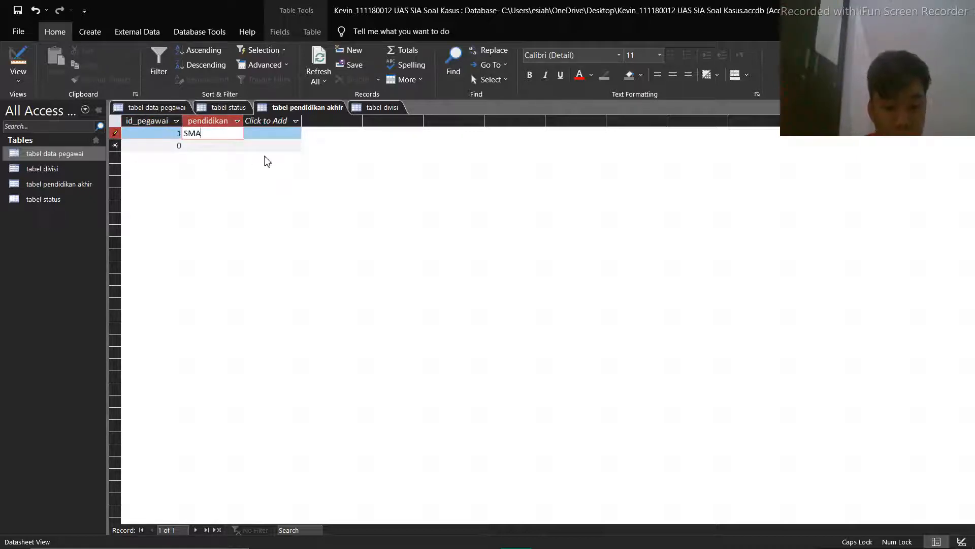
pyautogui.press('BackSpace')
pyautogui.press('BackSpace')
pyautogui.press('BackSpace')
pyautogui.press('capslock')
pyautogui.write('sma')
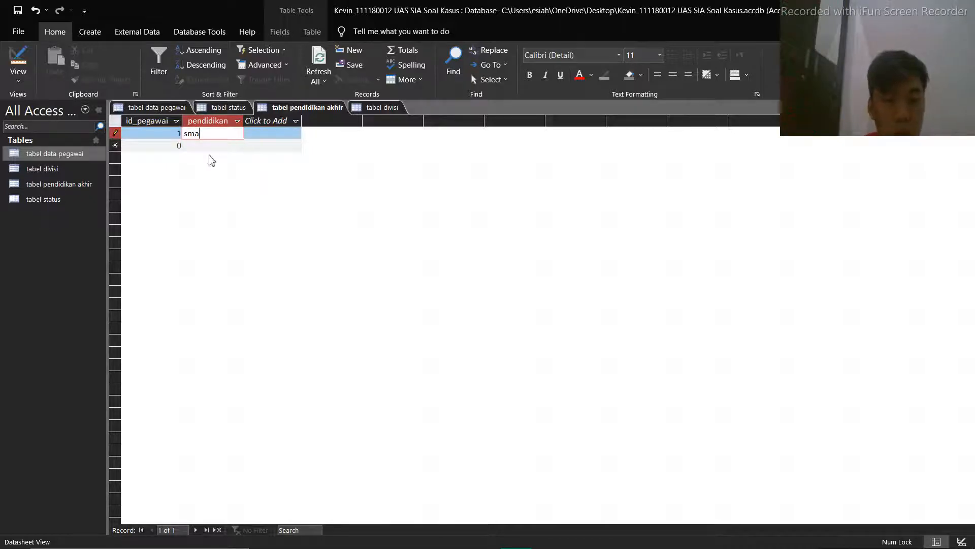
# Add a second record to tabel pendidikan akhir with id_pegawai 2 and pendidikan akuntansi
pyautogui.click(179, 145)
pyautogui.write('2')
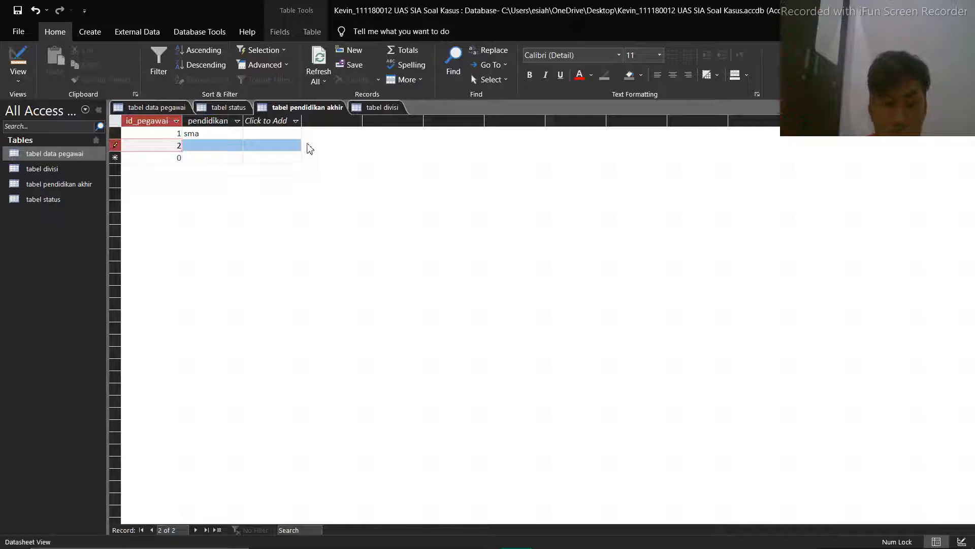
pyautogui.click(215, 149)
pyautogui.write('a')
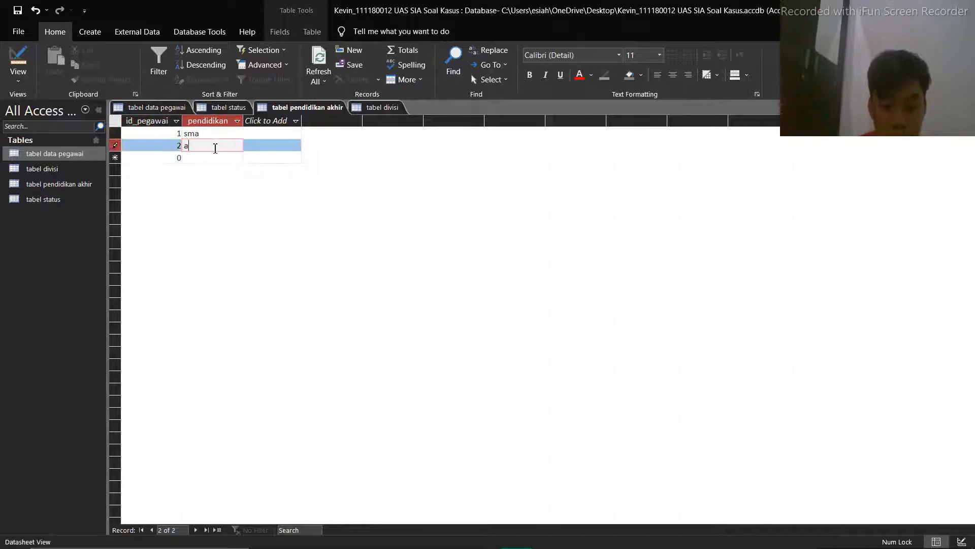
pyautogui.write('kuntansi')
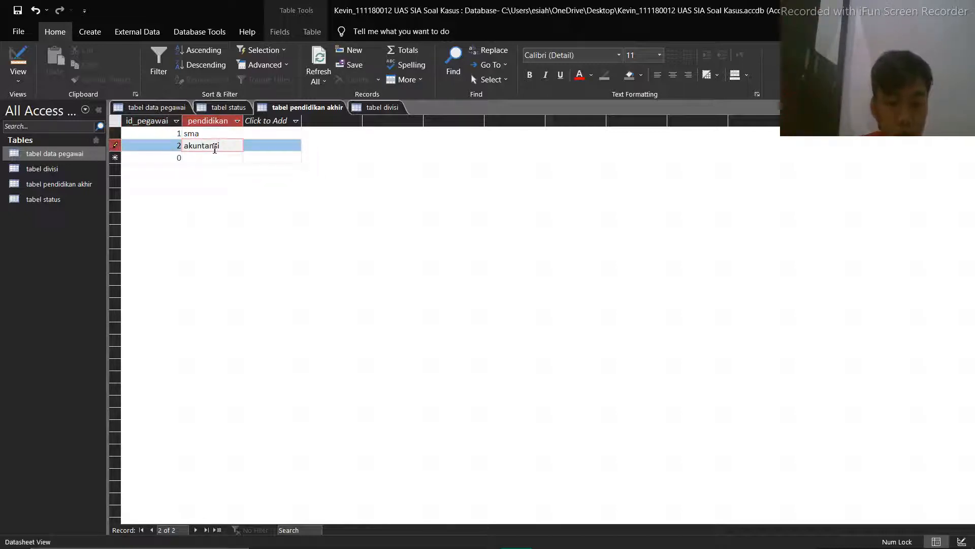
# Add a third record to tabel pendidikan akhir with id_pegawai 3 and pendidikan s2, and reload the datasheet
pyautogui.click(182, 159)
pyautogui.write('3')
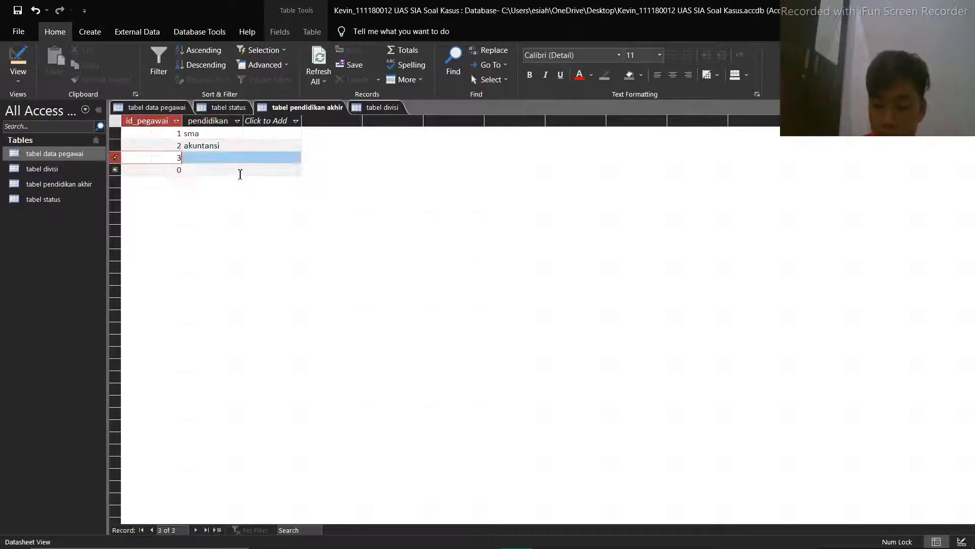
pyautogui.press('Tab')
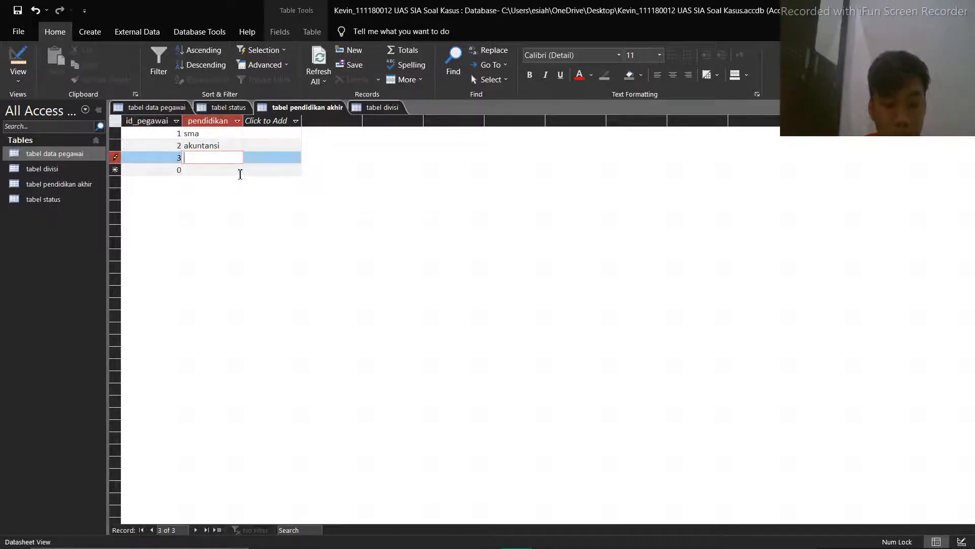
pyautogui.write('s2')
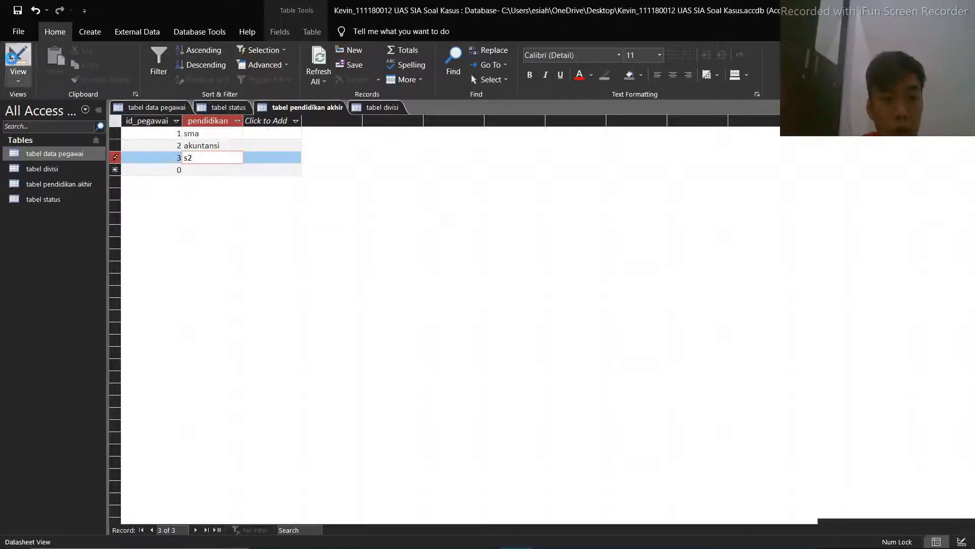
pyautogui.click(20, 73)
pyautogui.click(20, 73)
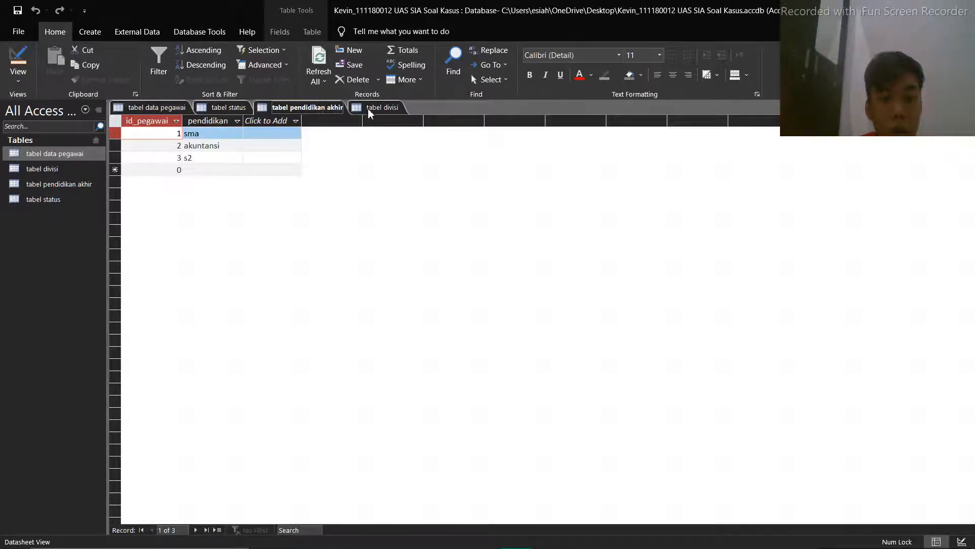
# Enter a fourth record in tabel pendidikan akhir with id_pegawai 0 and no pendidikan, and check the table's design
pyautogui.click(241, 111)
pyautogui.click(316, 109)
pyautogui.click(179, 170)
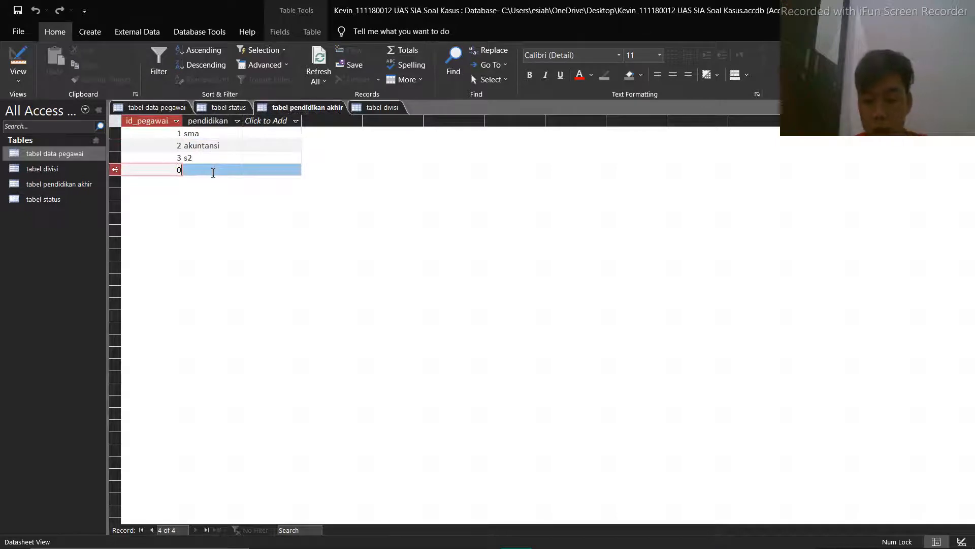
pyautogui.press('BackSpace')
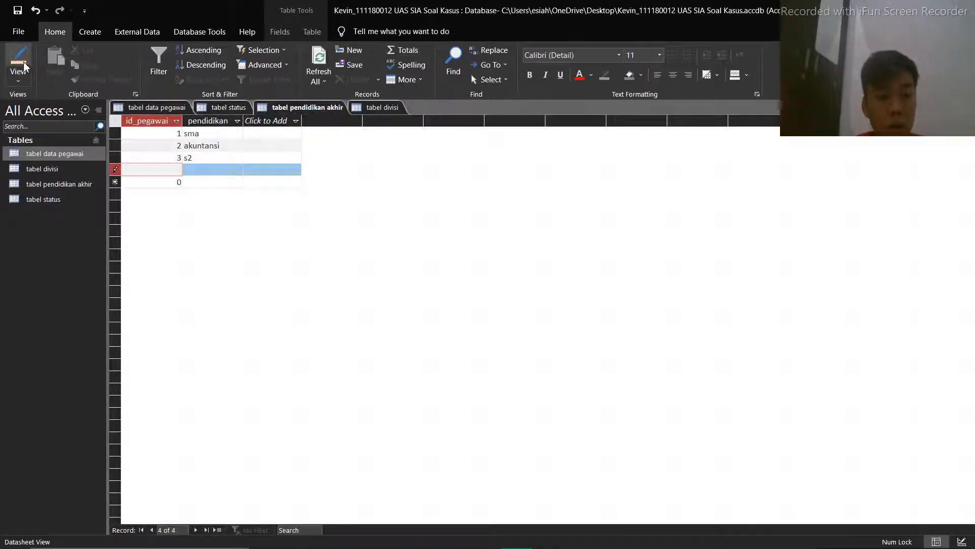
pyautogui.write('0')
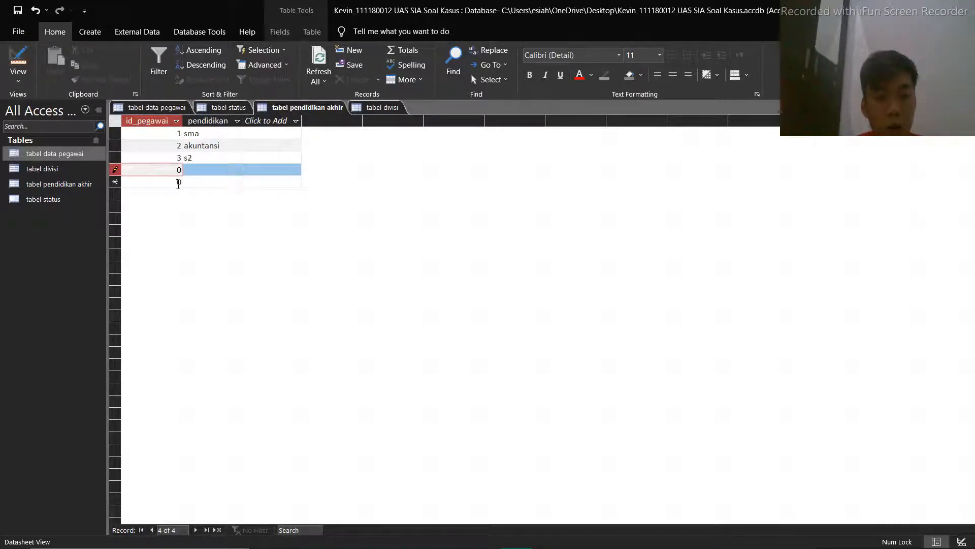
pyautogui.rightClick(118, 181)
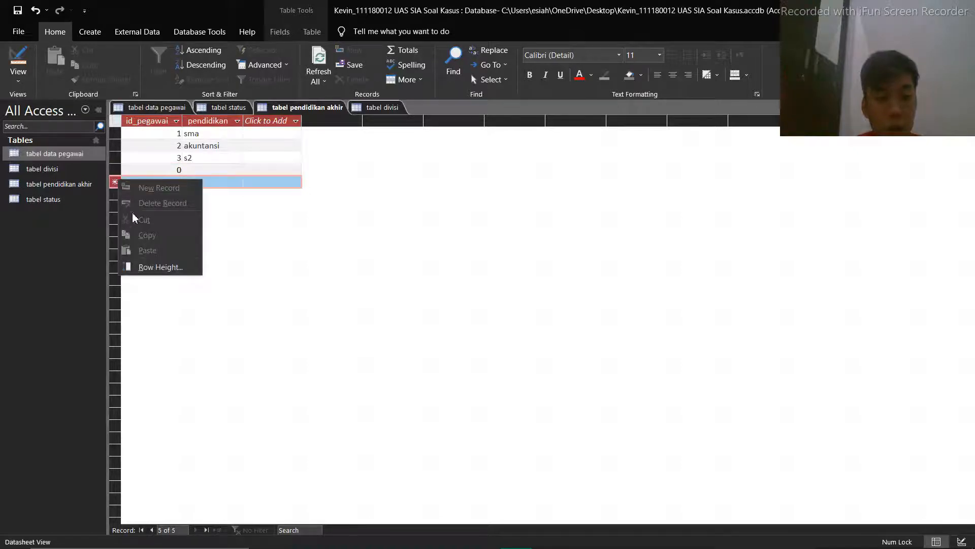
pyautogui.click(249, 210)
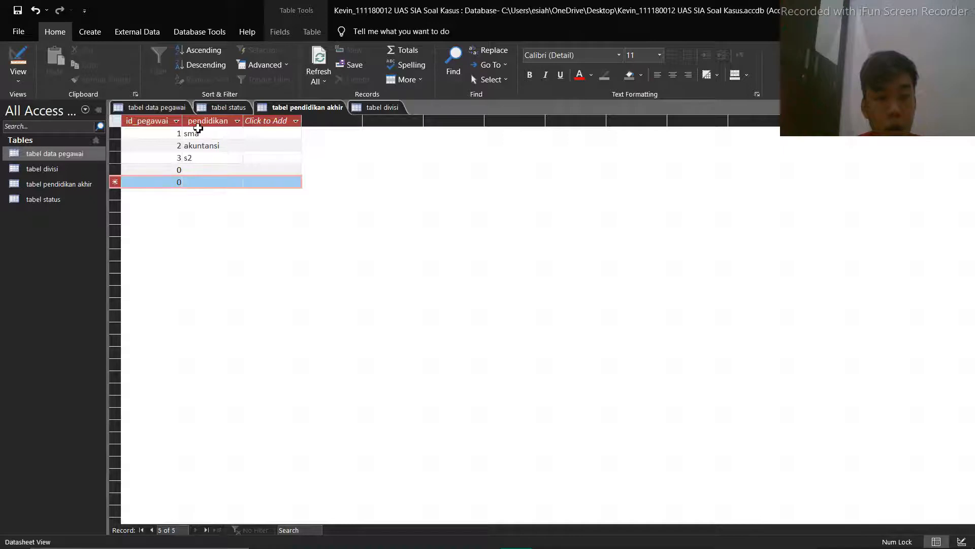
pyautogui.click(20, 59)
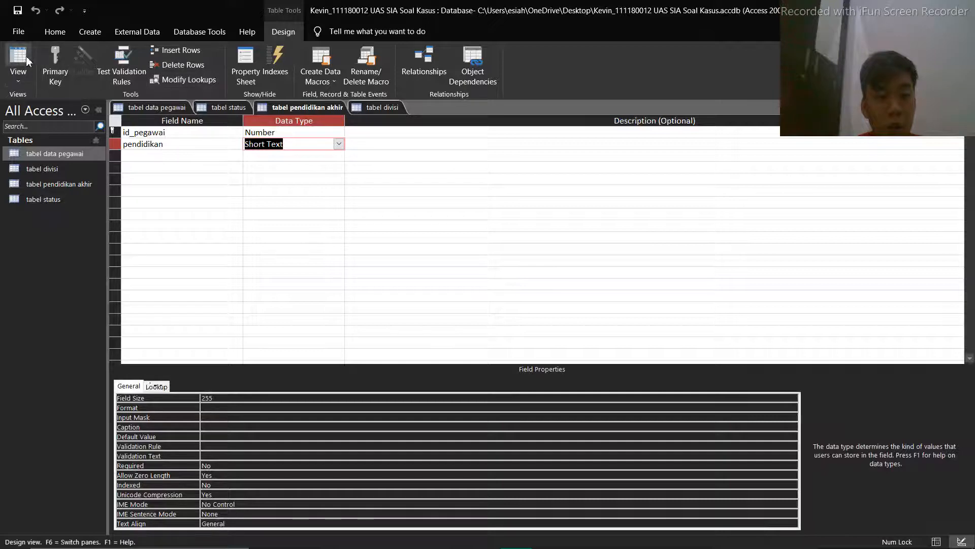
pyautogui.click(27, 60)
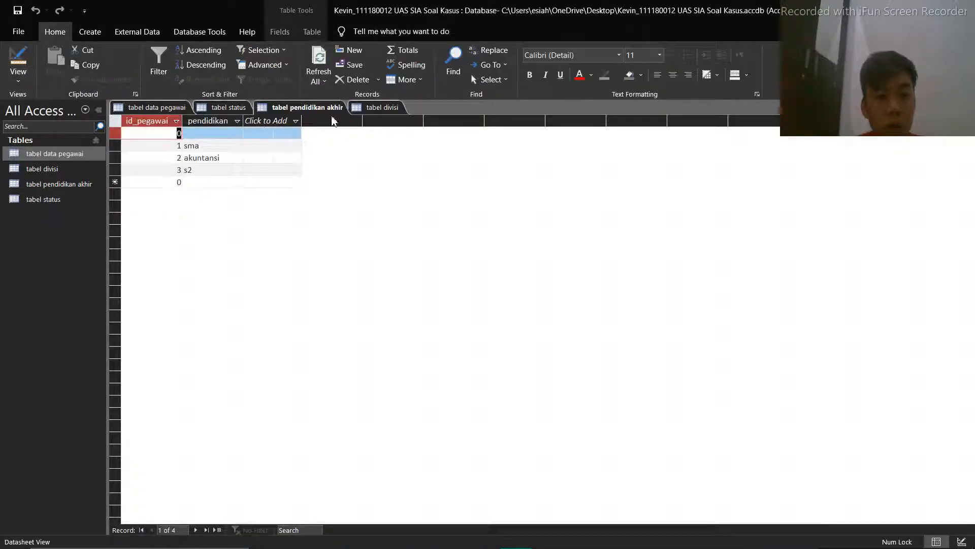
# Enter three records in tabel divisi with the divisi values akuntans, pemasaran and gudang
pyautogui.click(366, 108)
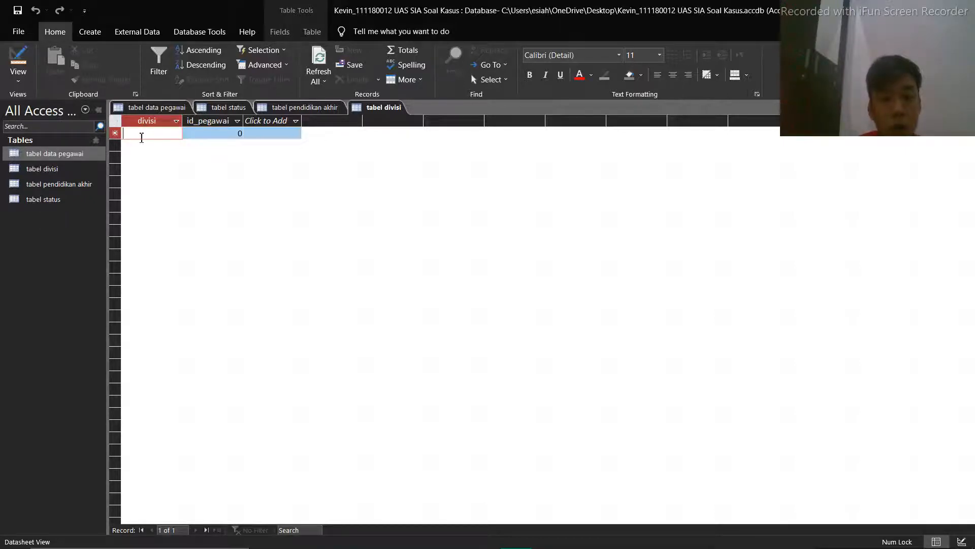
pyautogui.write('akunt')
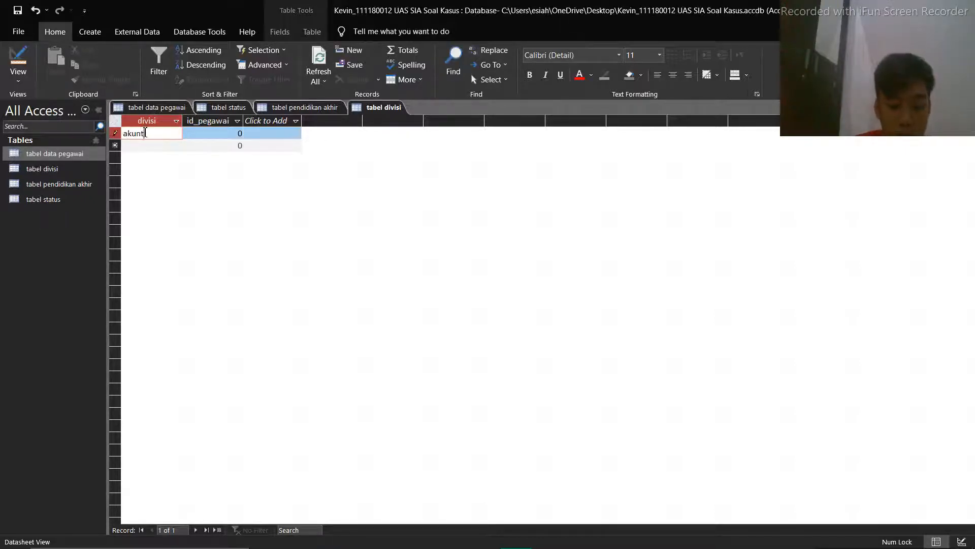
pyautogui.write('ans')
pyautogui.press('Down')
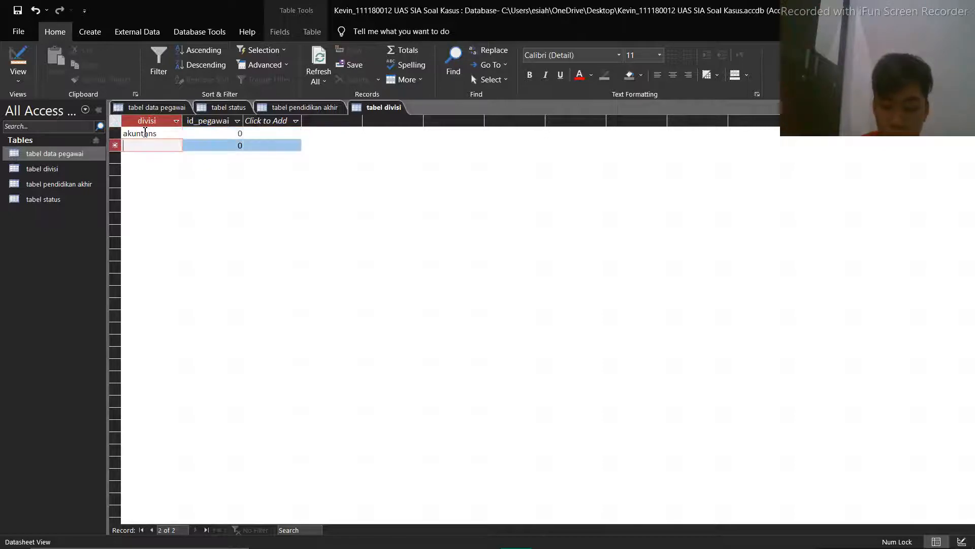
pyautogui.write('pemasaran')
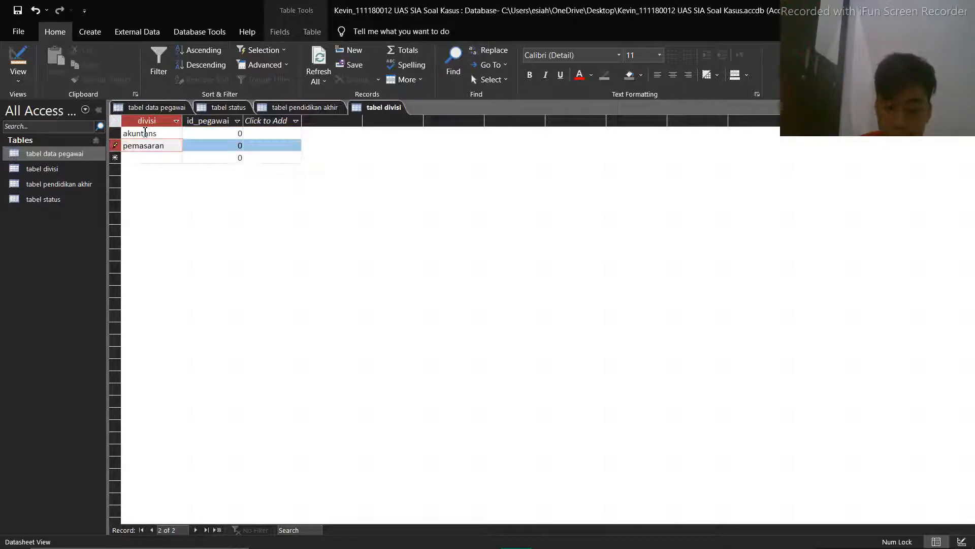
pyautogui.press('Down')
pyautogui.write('gudang')
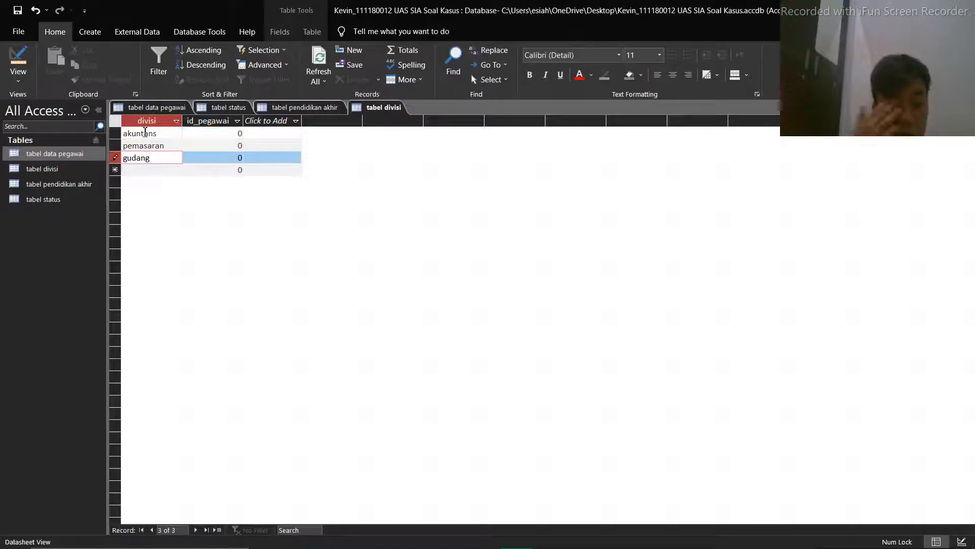
# Set id_pegawai in tabel divisi to 3 for akuntans, 2 for pemasaran and 1 for gudang, and reload the datasheet
pyautogui.click(239, 132)
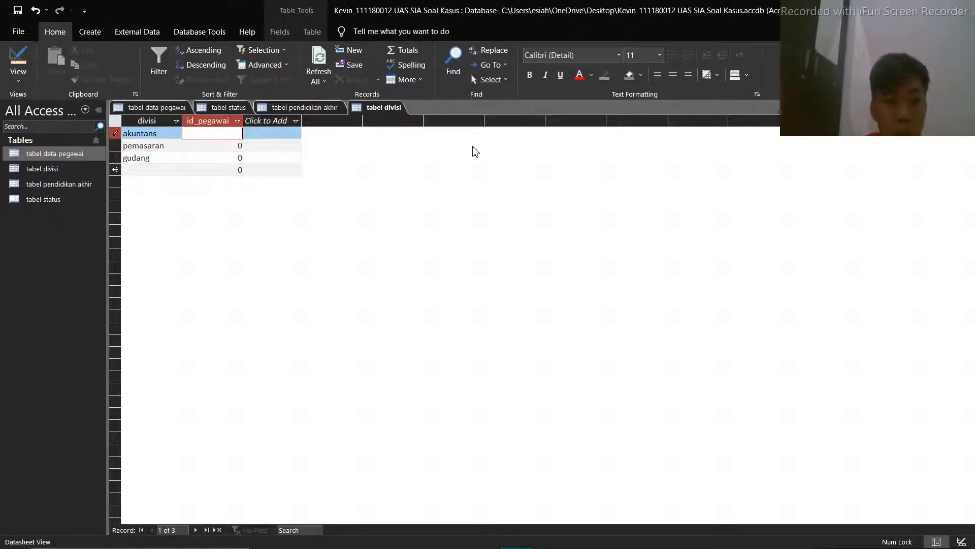
pyautogui.write('3')
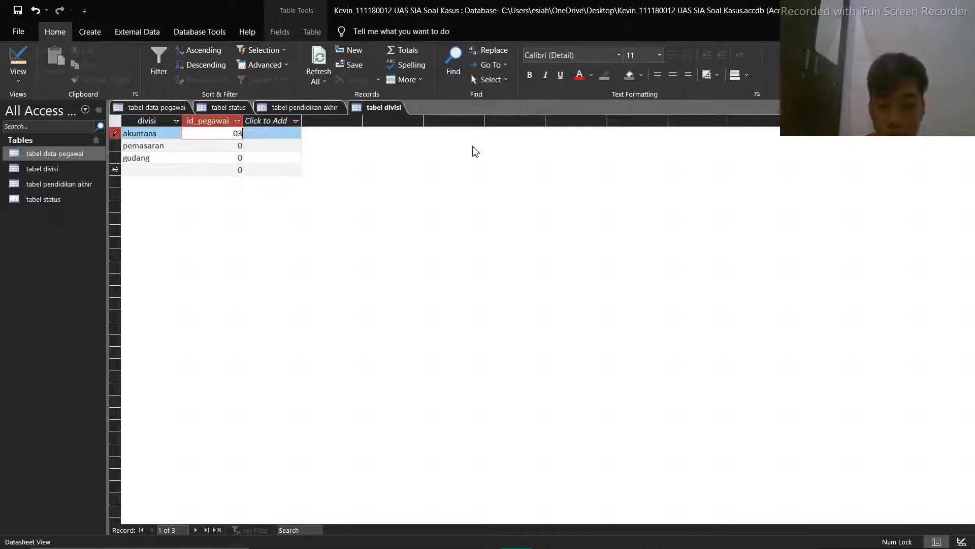
pyautogui.press('BackSpace')
pyautogui.press('BackSpace')
pyautogui.press('Down')
pyautogui.write('2')
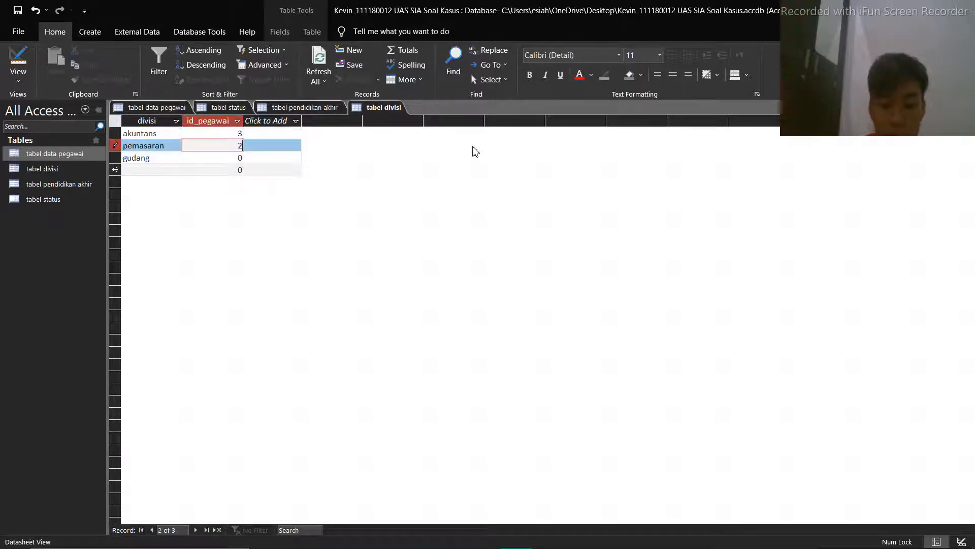
pyautogui.press('Down')
pyautogui.write('1')
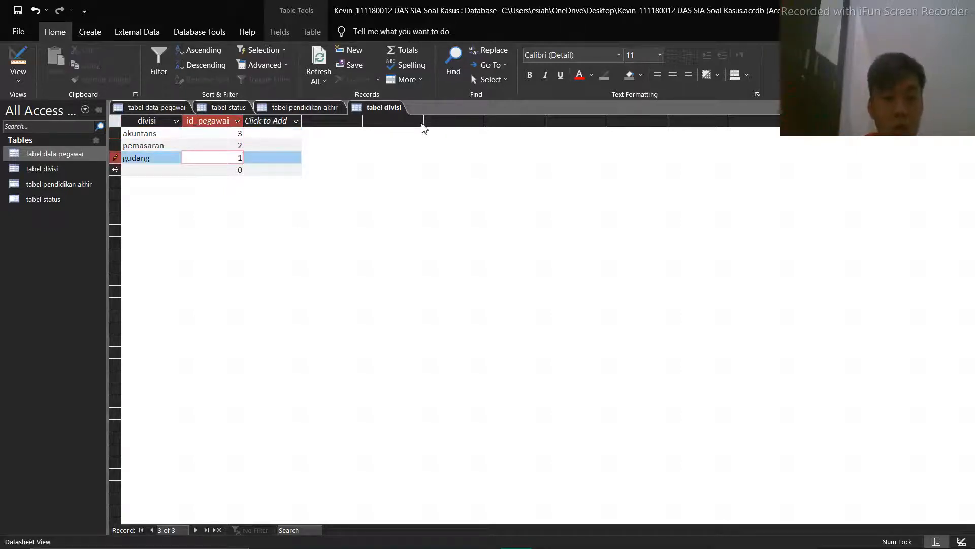
pyautogui.click(13, 53)
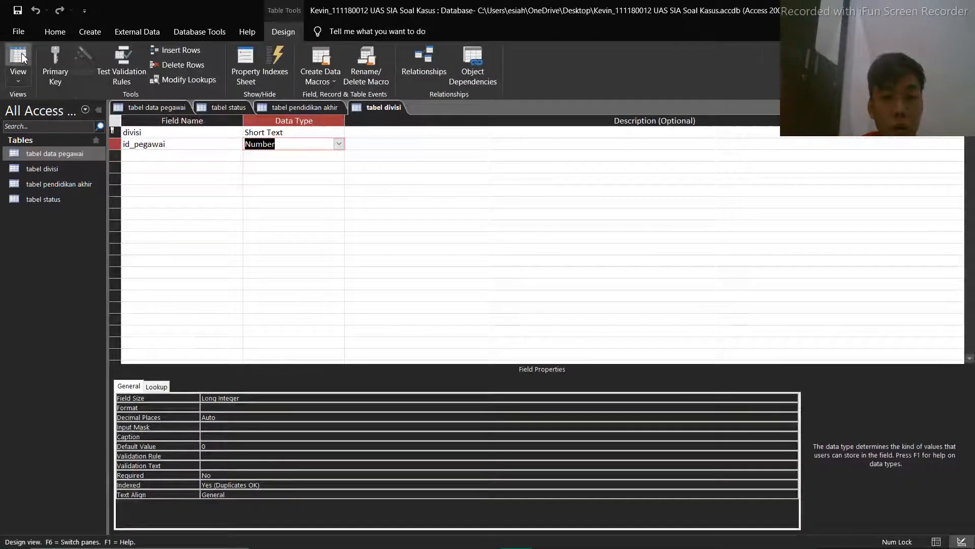
pyautogui.click(12, 53)
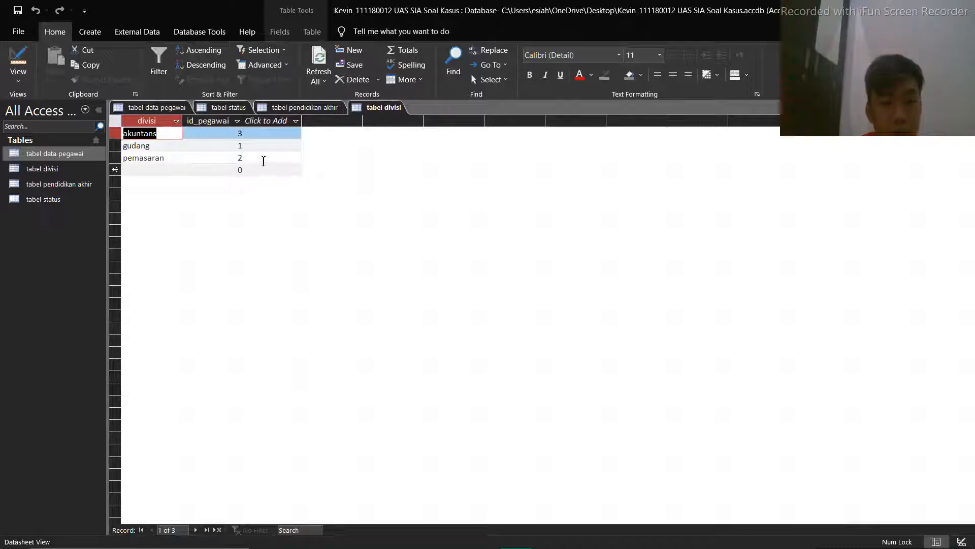
# Change id_pegawai in tabel divisi to 2 for gudang and 1 for pemasaran, and reload the datasheet
pyautogui.doubleClick(240, 146)
pyautogui.write('2')
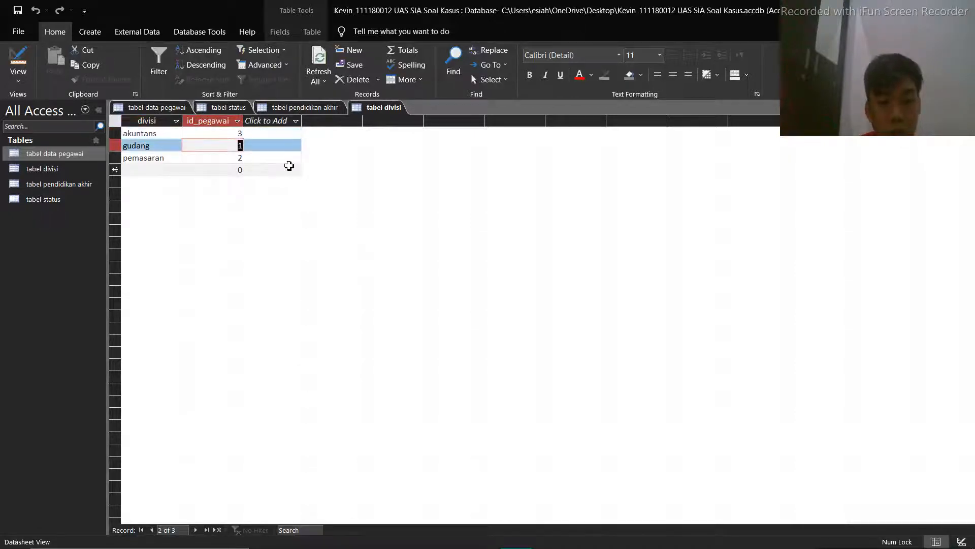
pyautogui.doubleClick(239, 158)
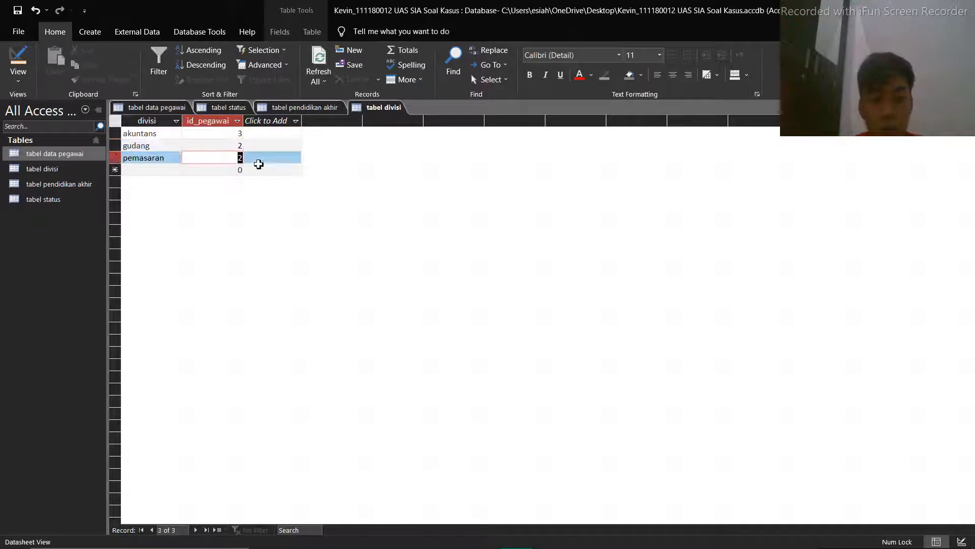
pyautogui.write('1')
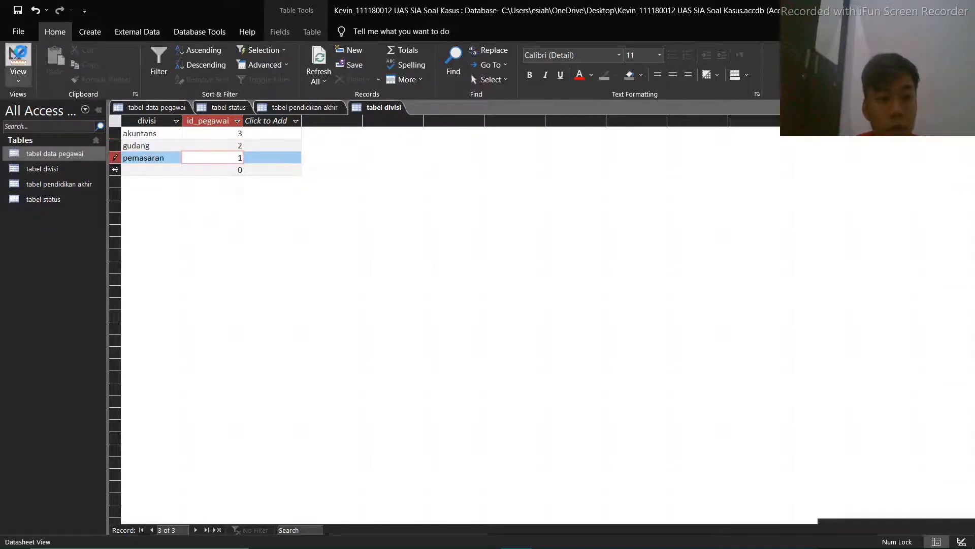
pyautogui.click(18, 60)
pyautogui.click(18, 60)
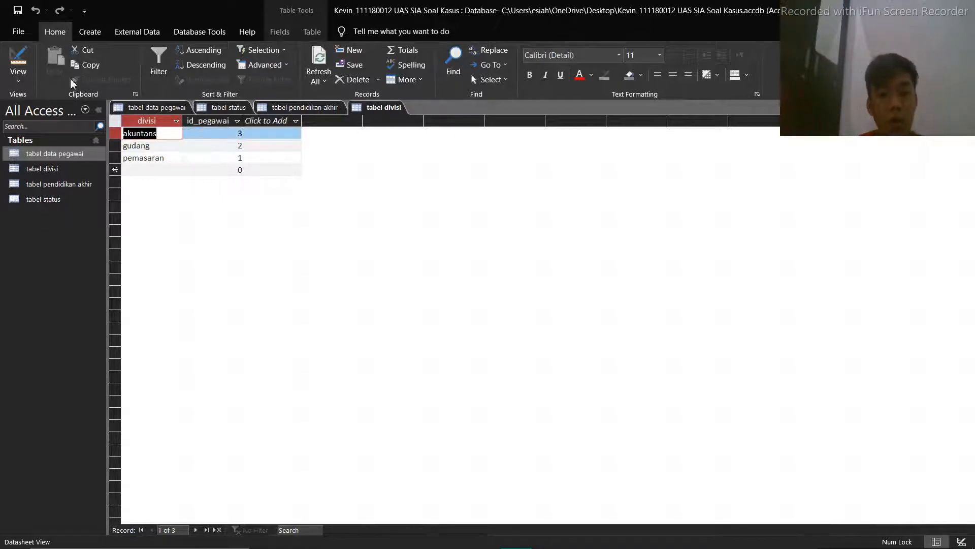
pyautogui.click(27, 58)
pyautogui.click(28, 57)
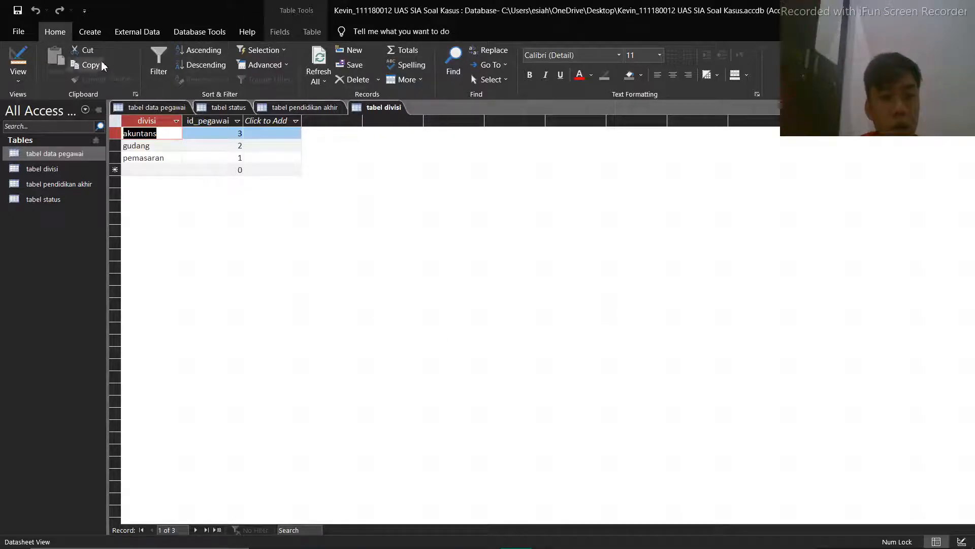
# Create a new query in design view with tabel status as its only source table
pyautogui.click(96, 35)
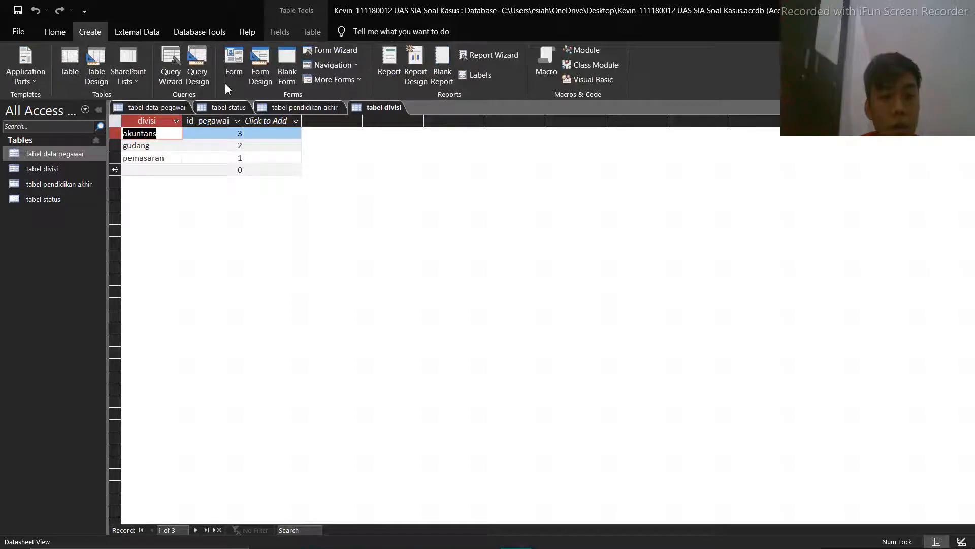
pyautogui.click(206, 65)
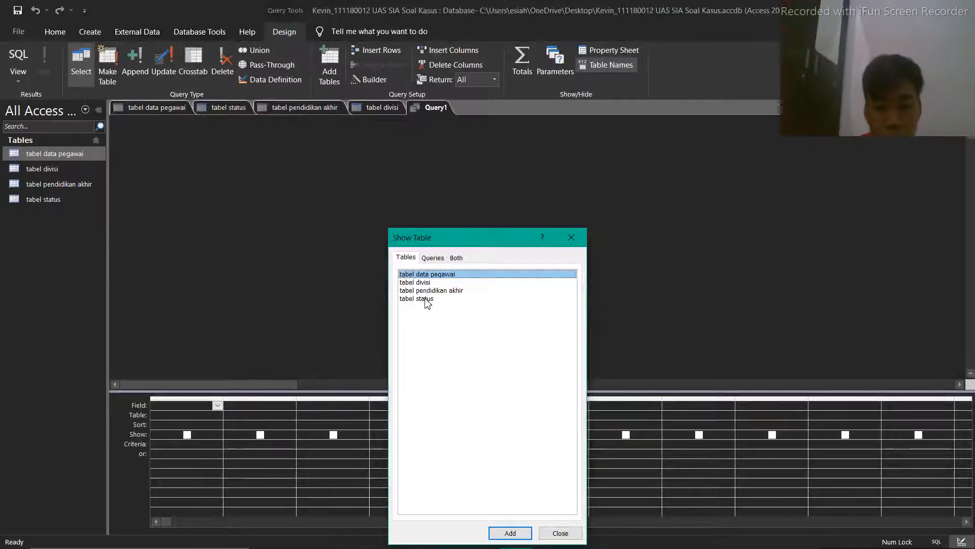
pyautogui.click(426, 300)
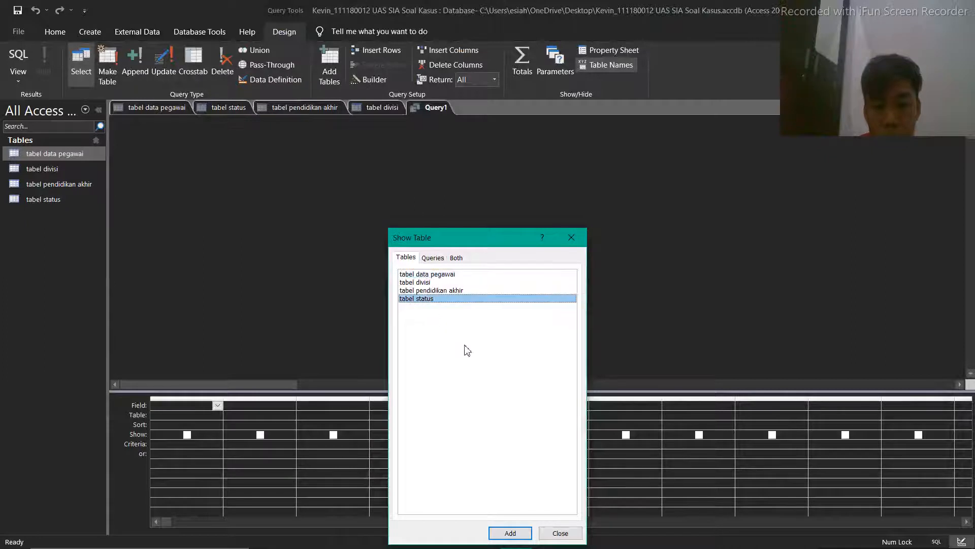
pyautogui.click(511, 533)
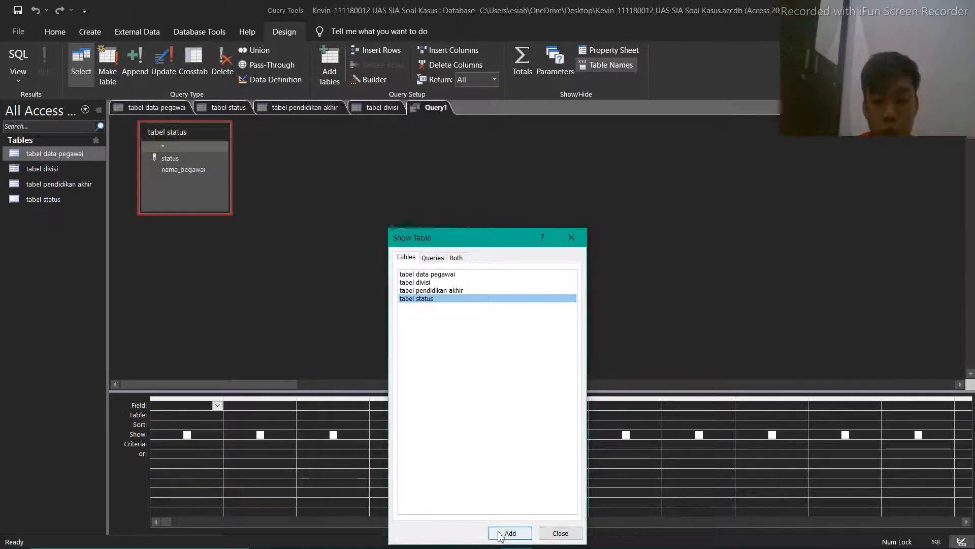
pyautogui.click(572, 237)
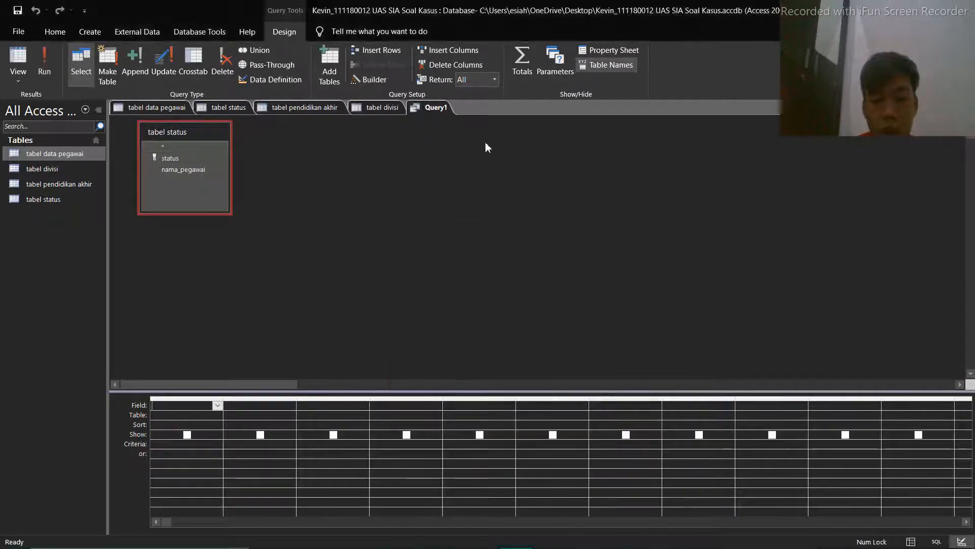
# Save the new query under the name "query pegawai yang sudah menikah"
pyautogui.rightClick(434, 112)
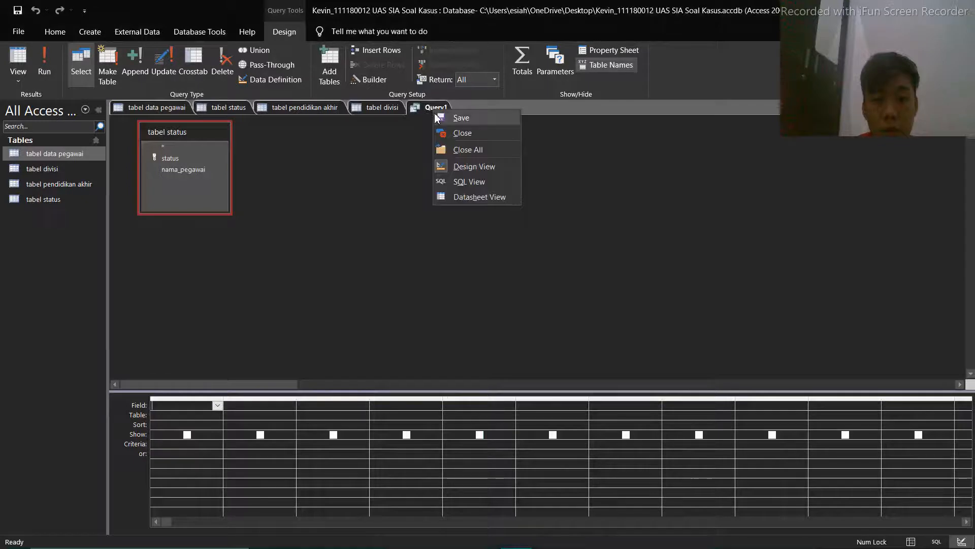
pyautogui.click(444, 117)
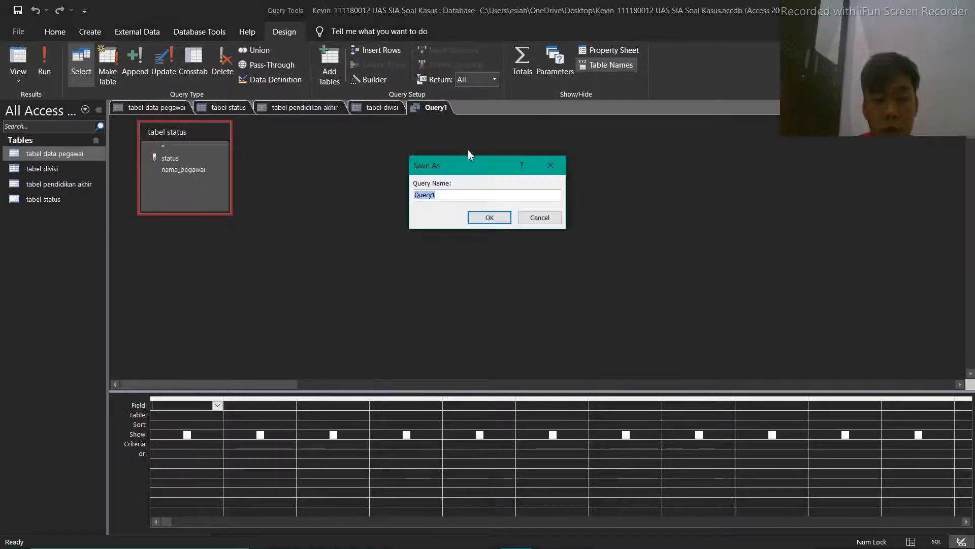
pyautogui.write('query')
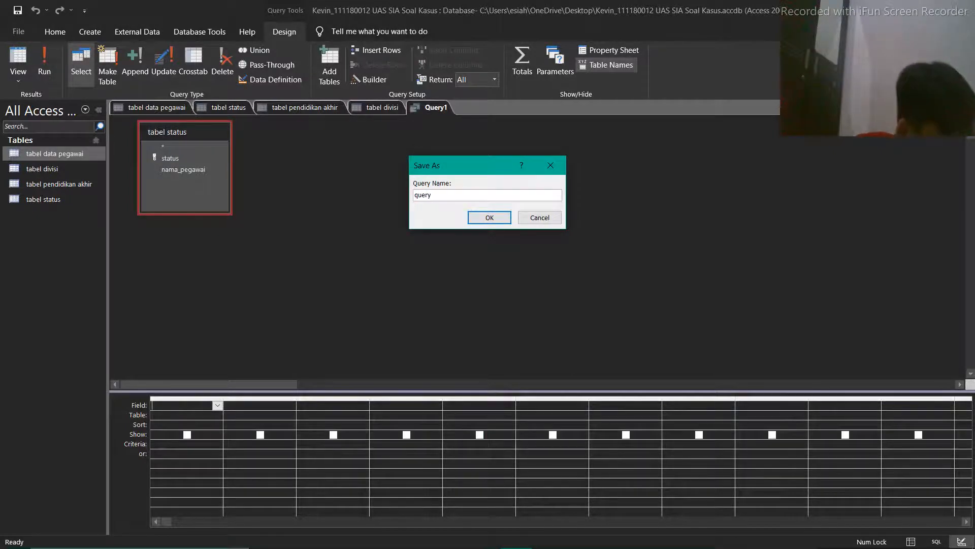
pyautogui.write(' peg')
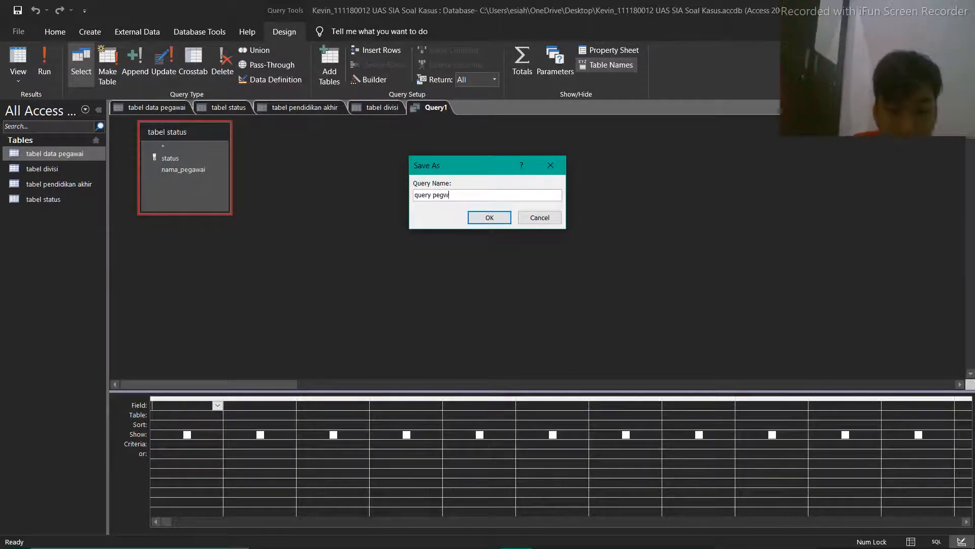
pyautogui.write('gawai')
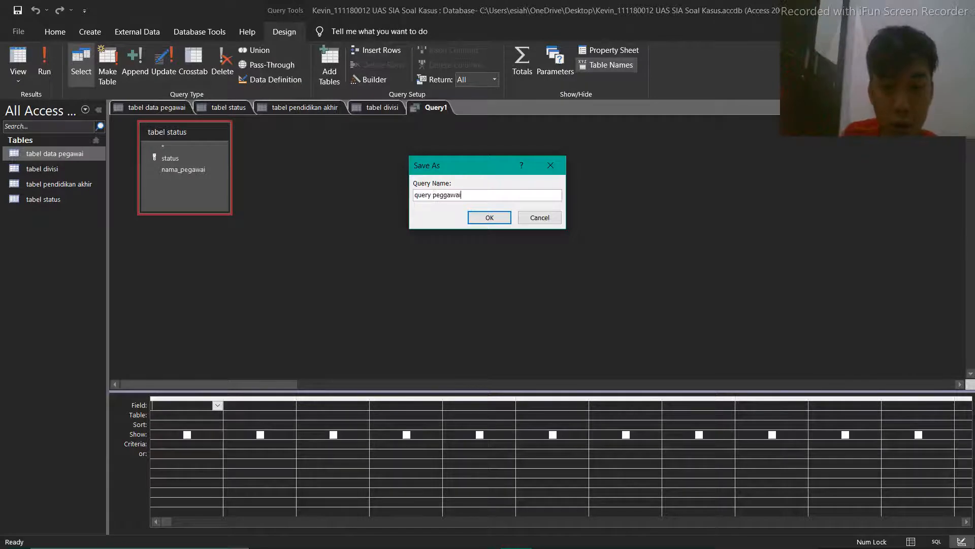
pyautogui.press('BackSpace')
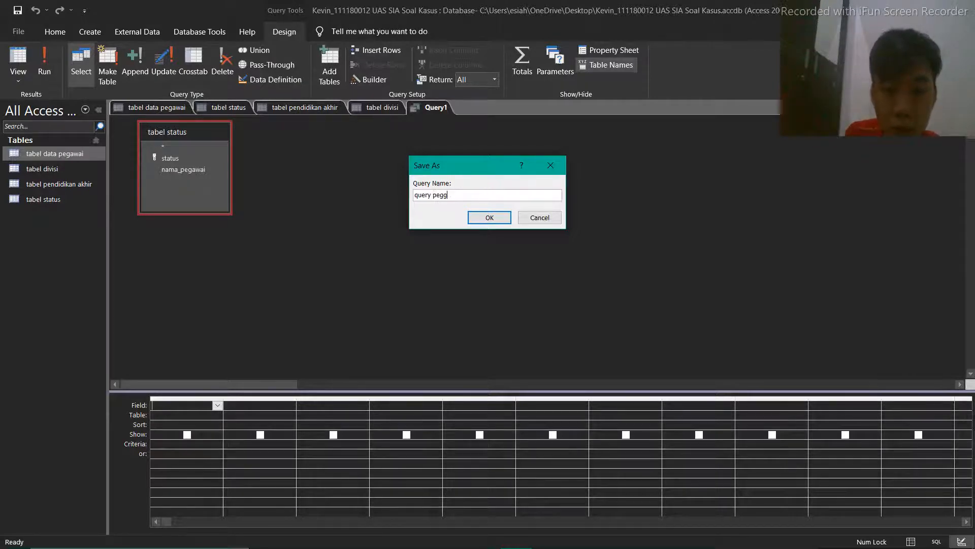
pyautogui.press('BackSpace')
pyautogui.write('awai yang sudah menikah')
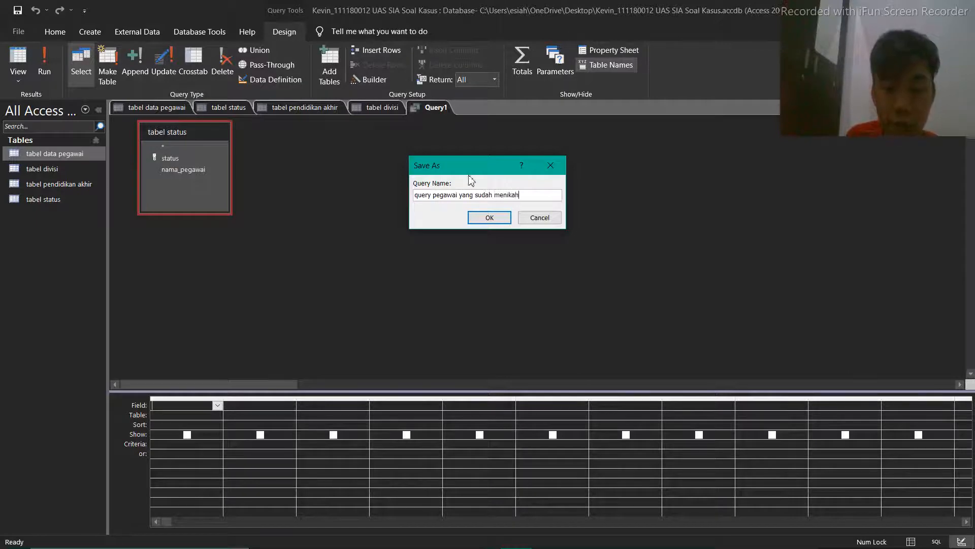
pyautogui.click(489, 218)
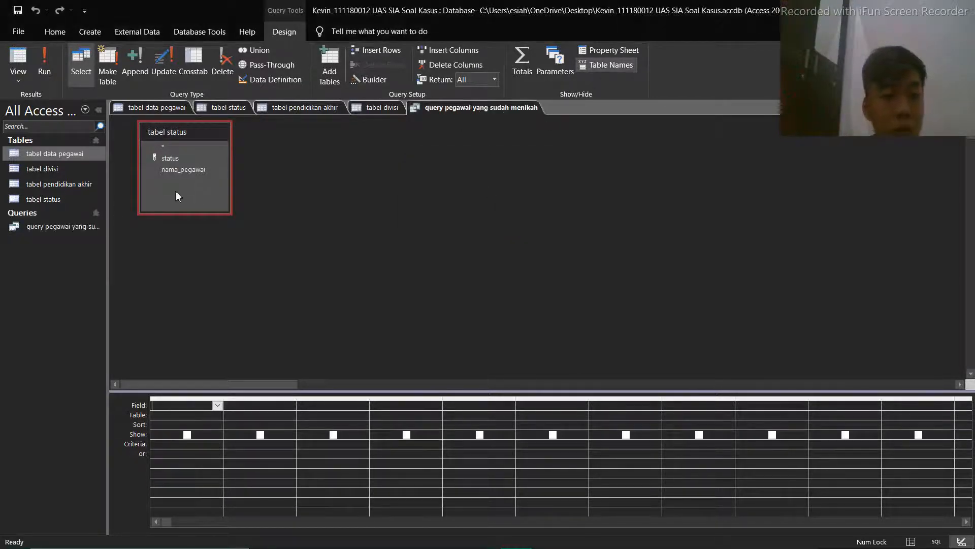
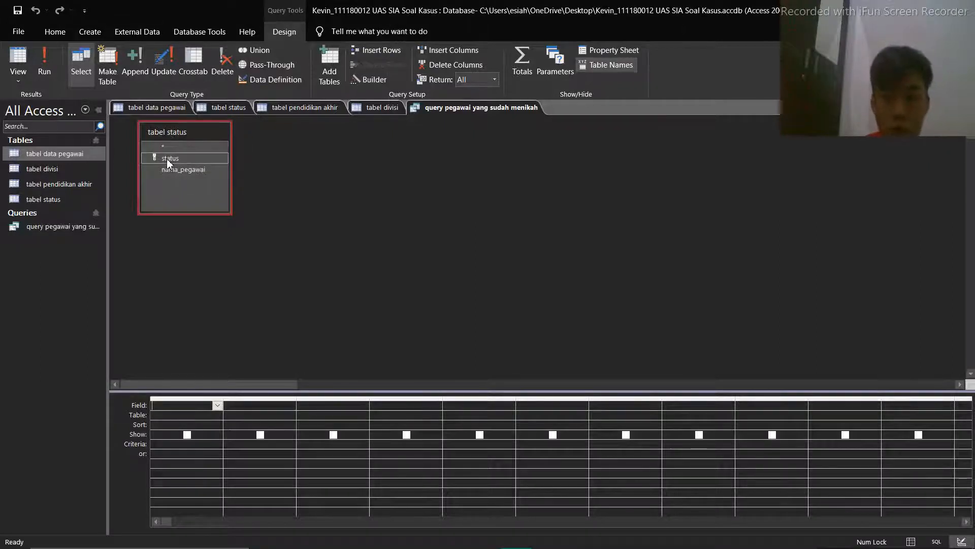
# Add the status field to the query with the criterion ="menikah" and run the query
pyautogui.doubleClick(167, 158)
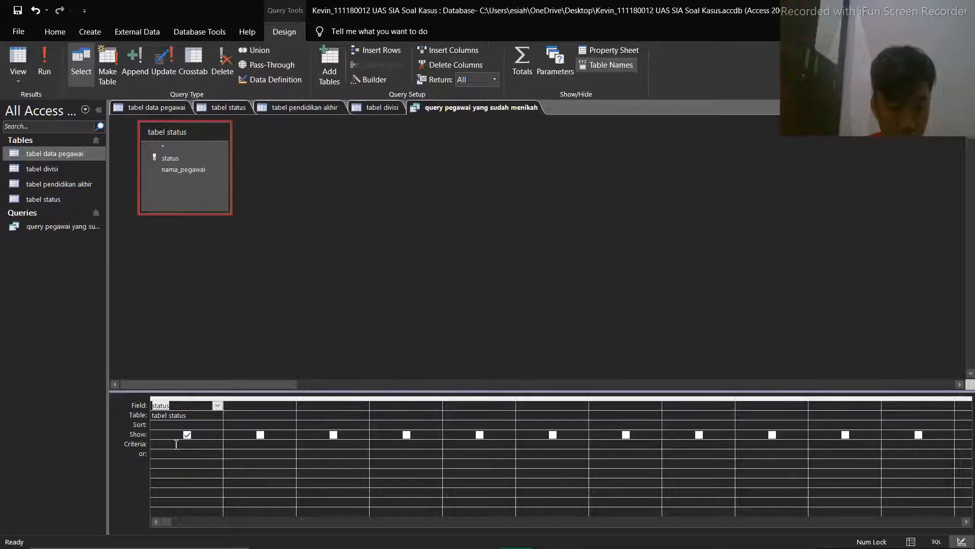
pyautogui.click(176, 444)
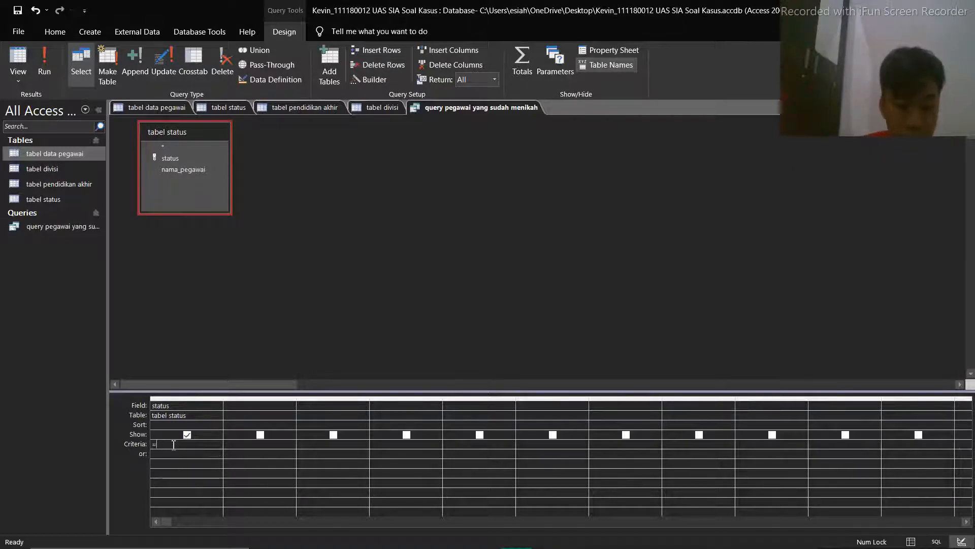
pyautogui.write('="')
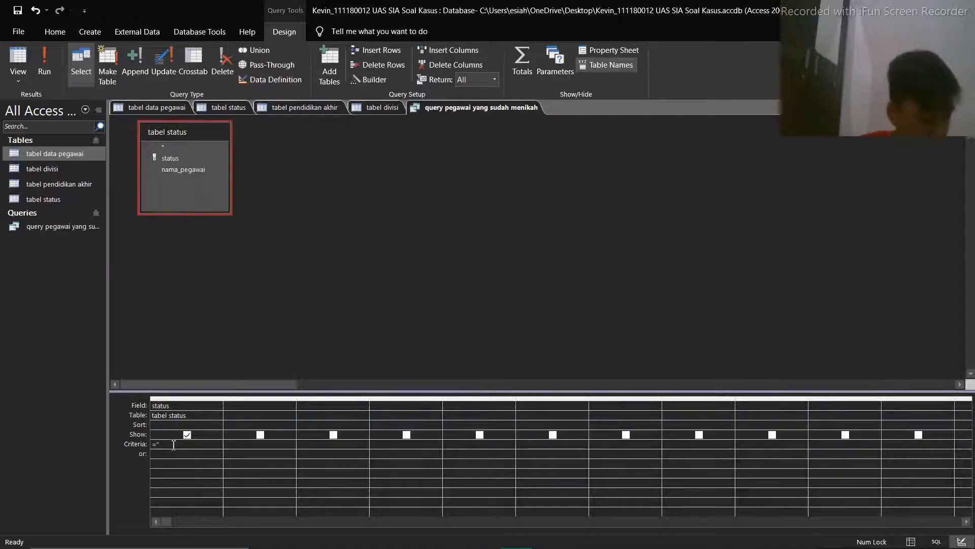
pyautogui.write('menikah')
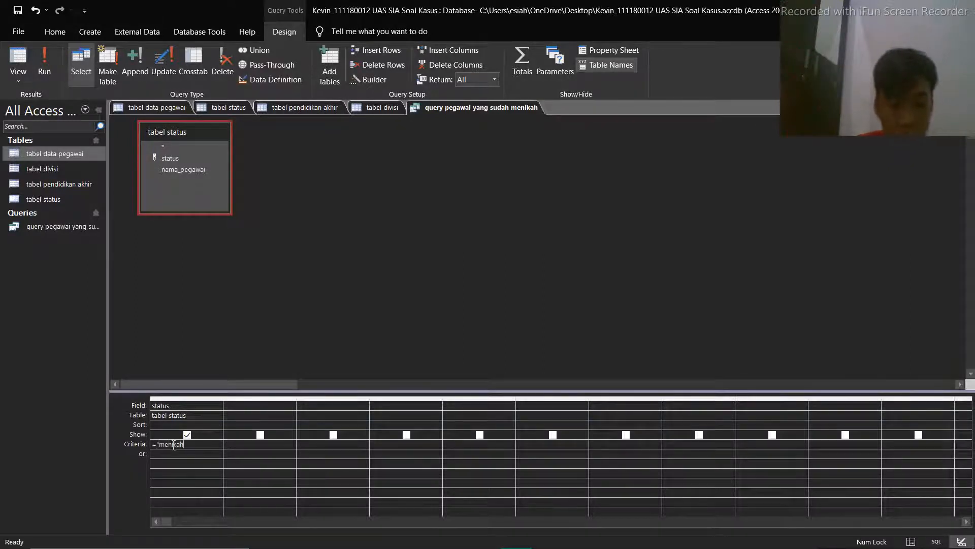
pyautogui.write('"')
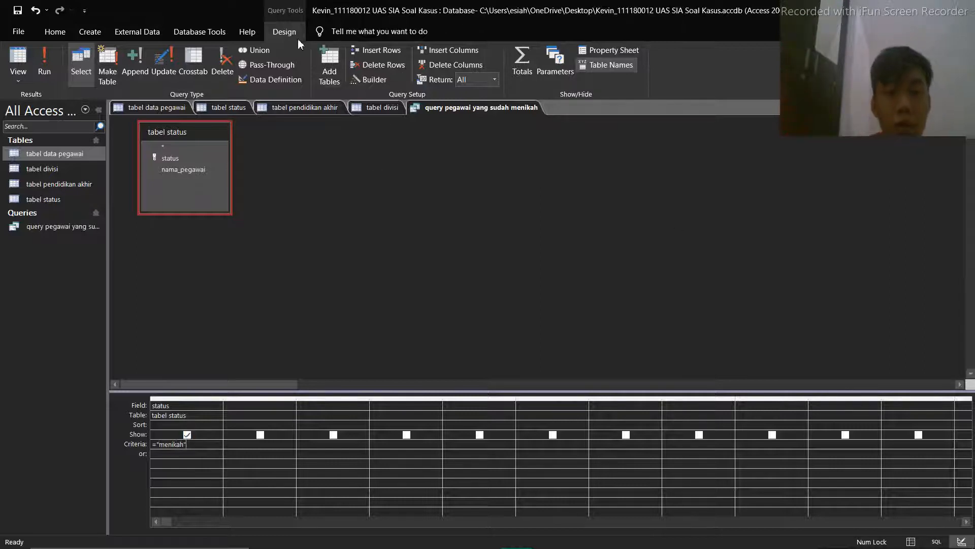
pyautogui.click(49, 71)
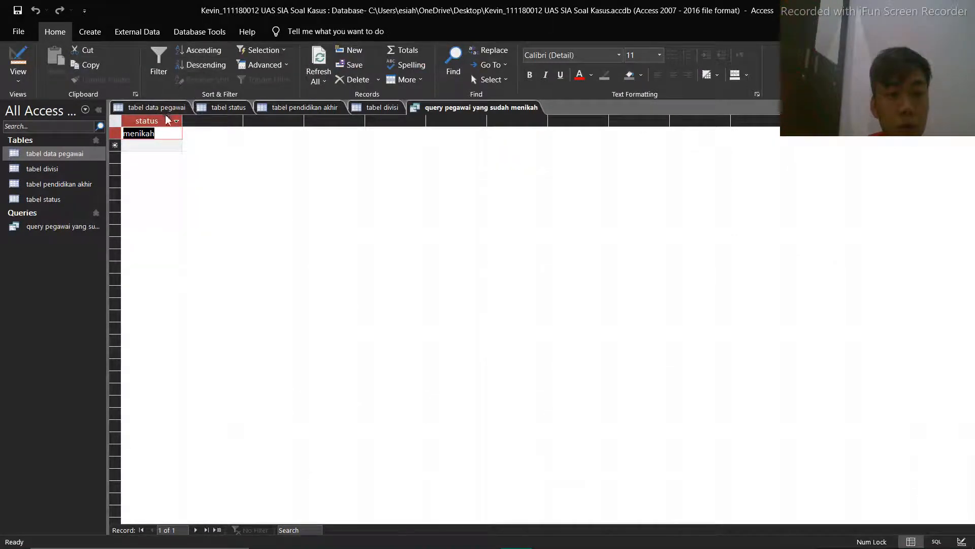
# Return to the query design, add the nama_pegawai field from tabel status and run the query again
pyautogui.click(18, 60)
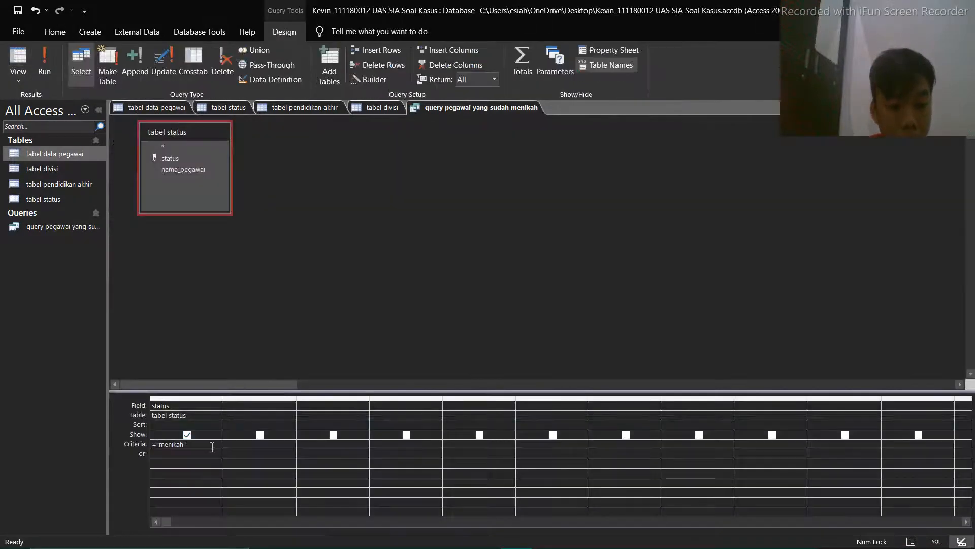
pyautogui.doubleClick(183, 170)
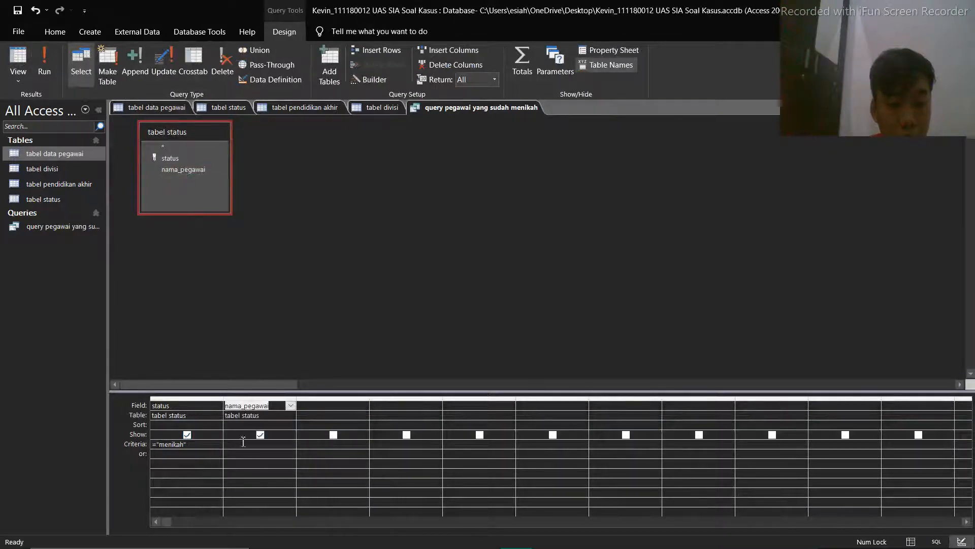
pyautogui.click(44, 61)
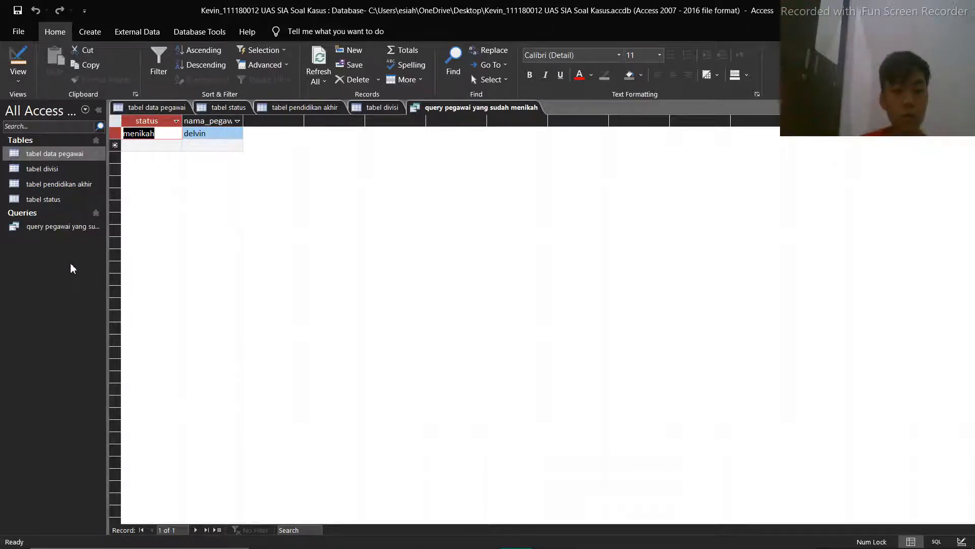
pyautogui.rightClick(69, 228)
pyautogui.click(22, 267)
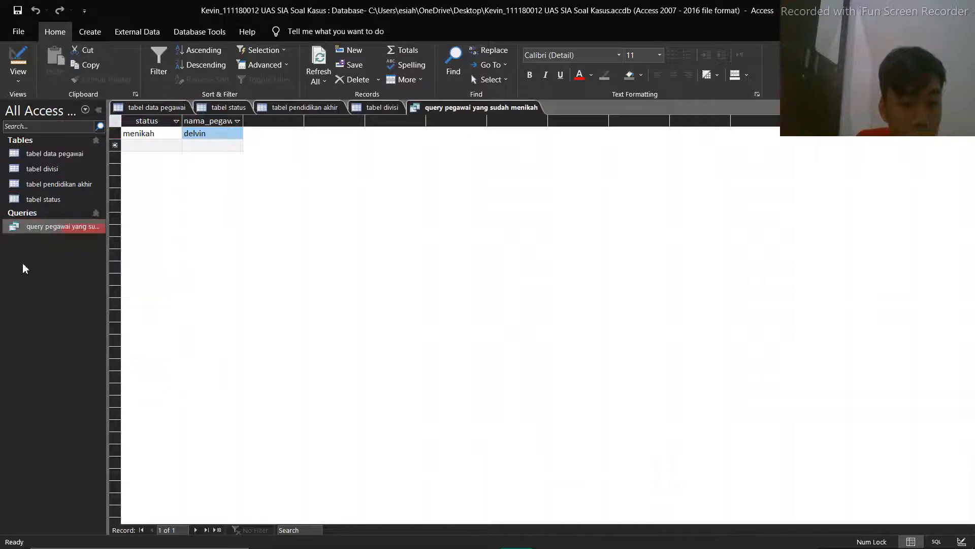
pyautogui.click(505, 108)
pyautogui.rightClick(506, 108)
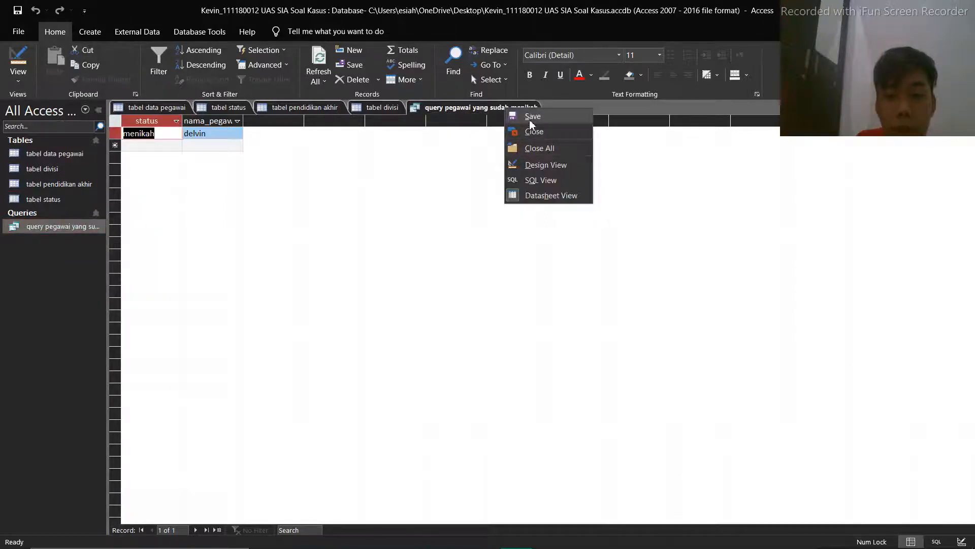
pyautogui.click(345, 176)
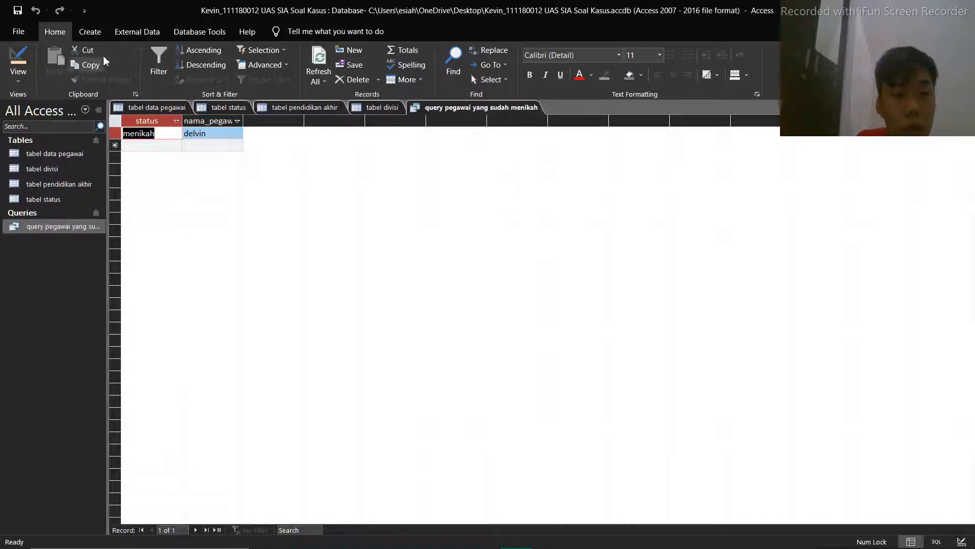
# Create a new query in design view with tabel pendidikan akhir and tabel divisi as its source tables
pyautogui.click(99, 37)
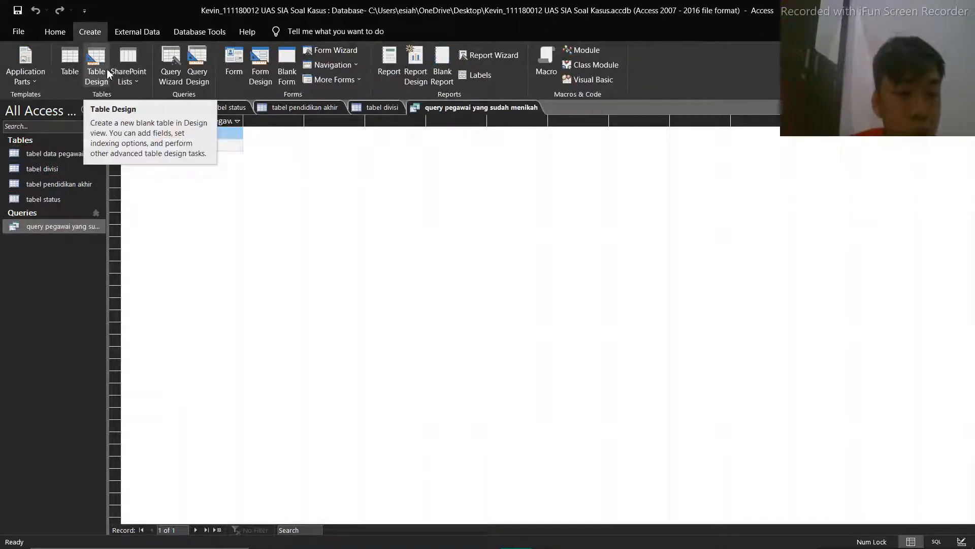
pyautogui.click(203, 70)
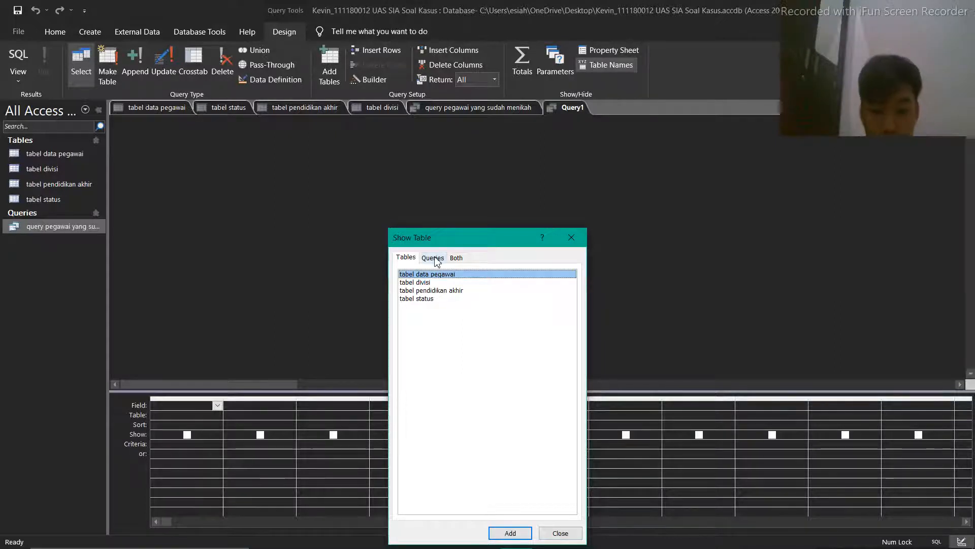
pyautogui.click(433, 292)
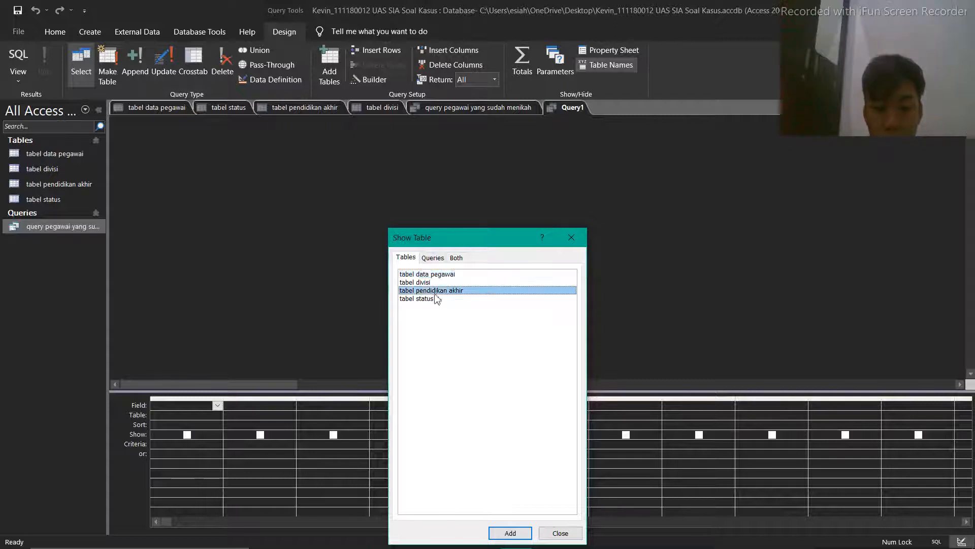
pyautogui.click(504, 531)
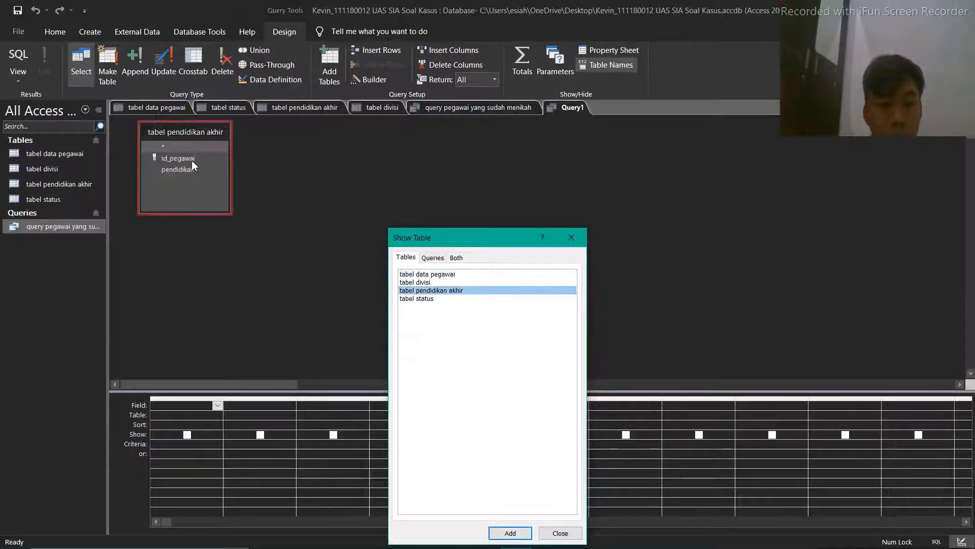
pyautogui.click(432, 275)
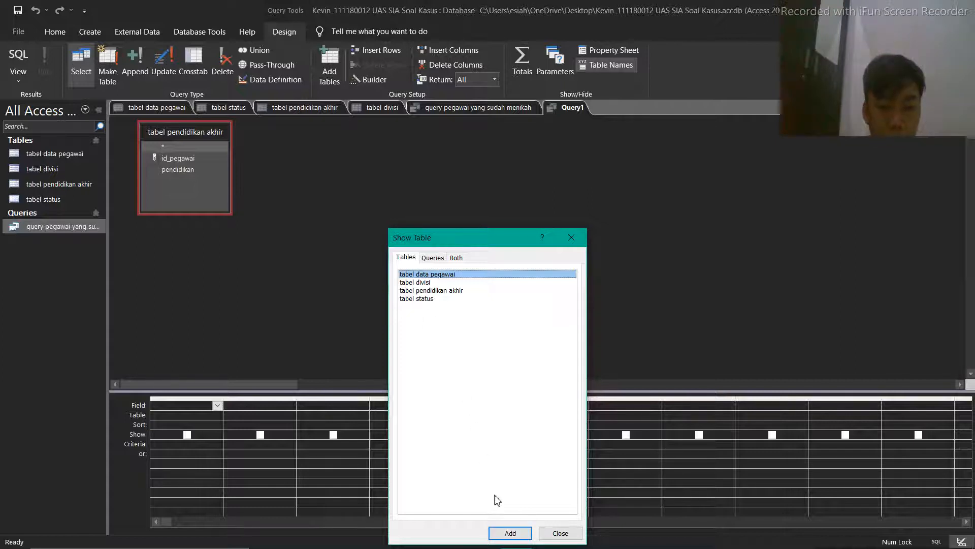
pyautogui.click(426, 291)
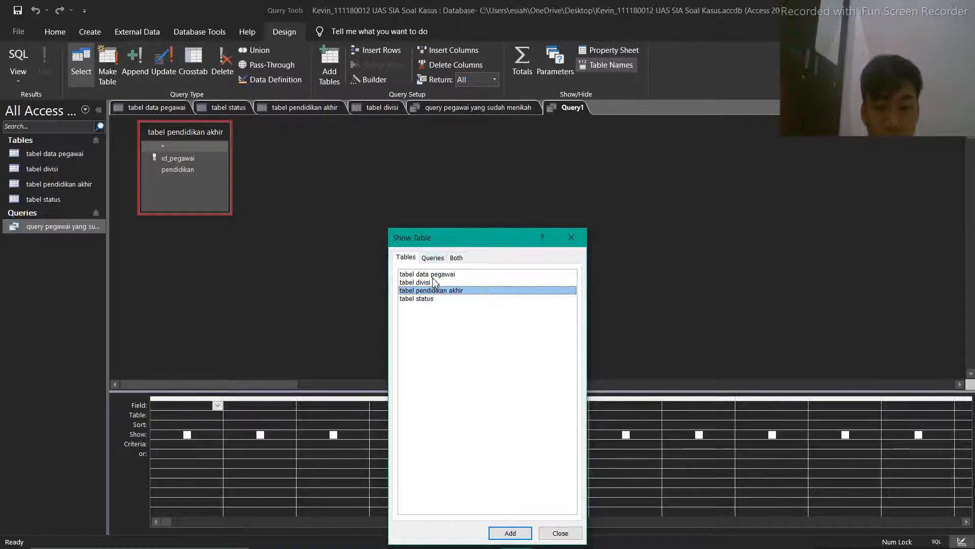
pyautogui.click(430, 283)
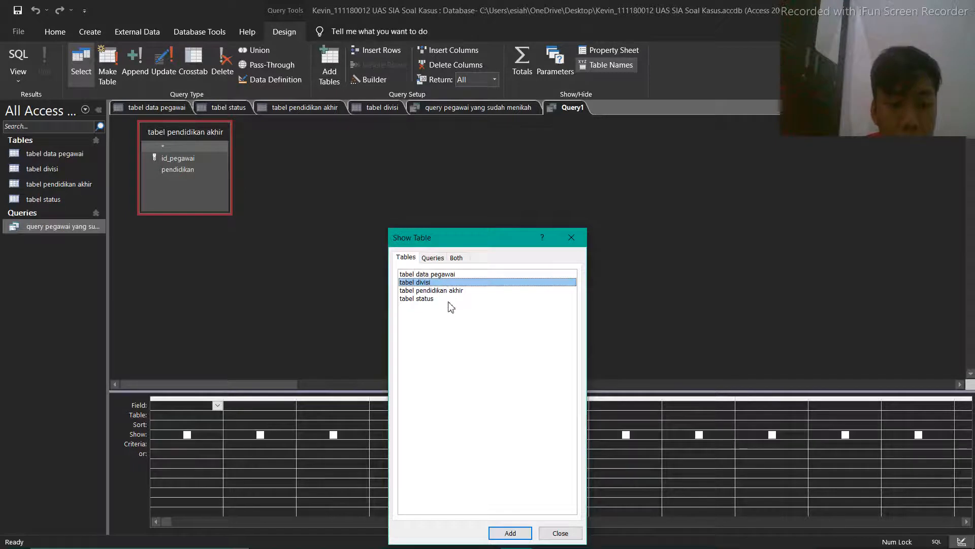
pyautogui.click(431, 275)
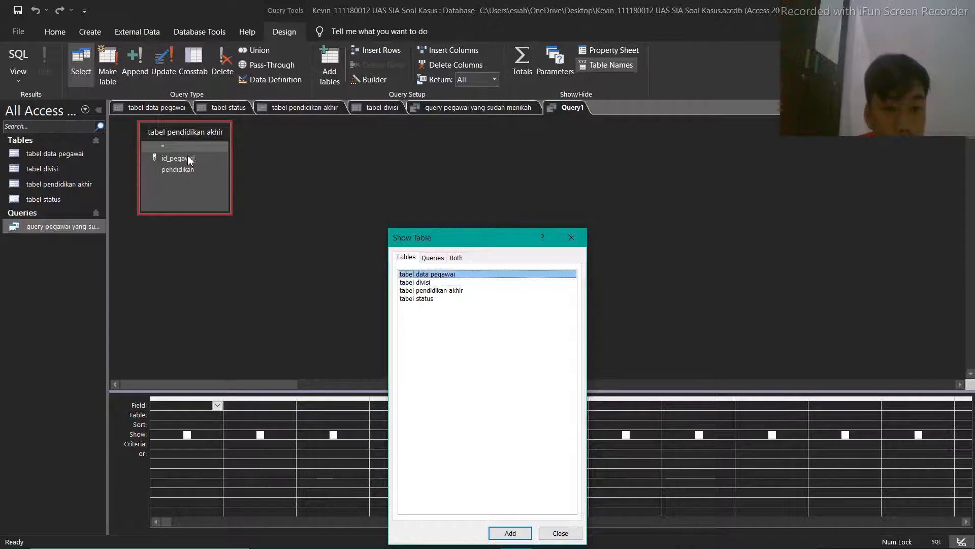
pyautogui.click(425, 283)
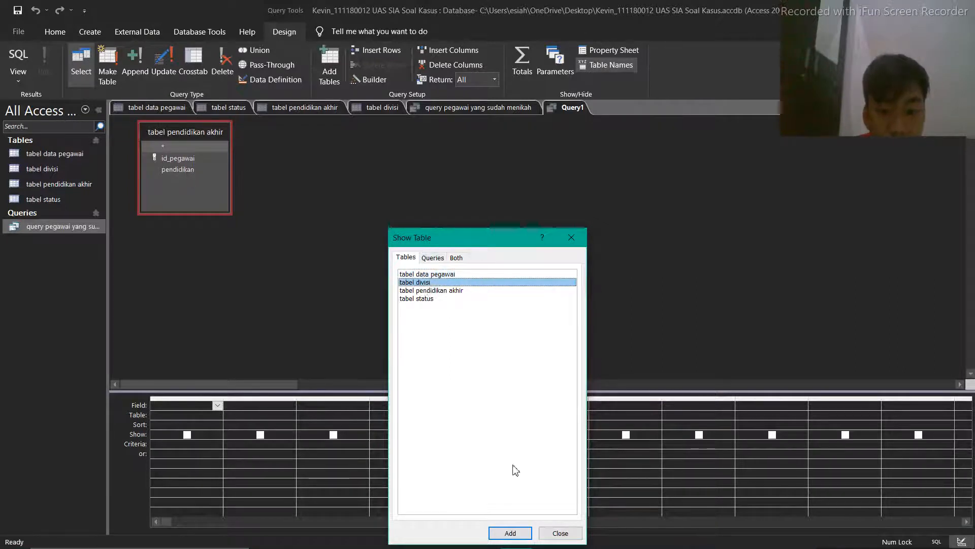
pyautogui.click(511, 532)
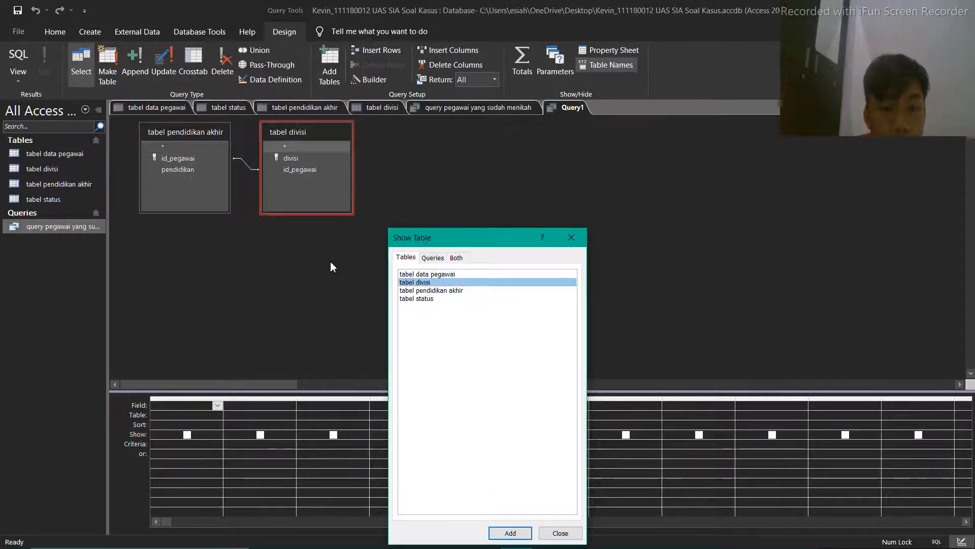
pyautogui.click(571, 237)
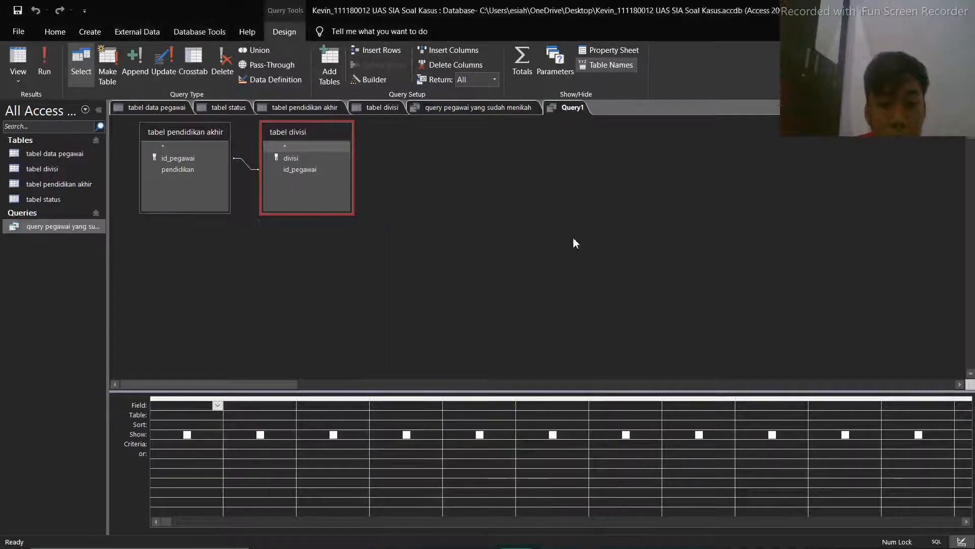
pyautogui.click(288, 173)
pyautogui.click(190, 159)
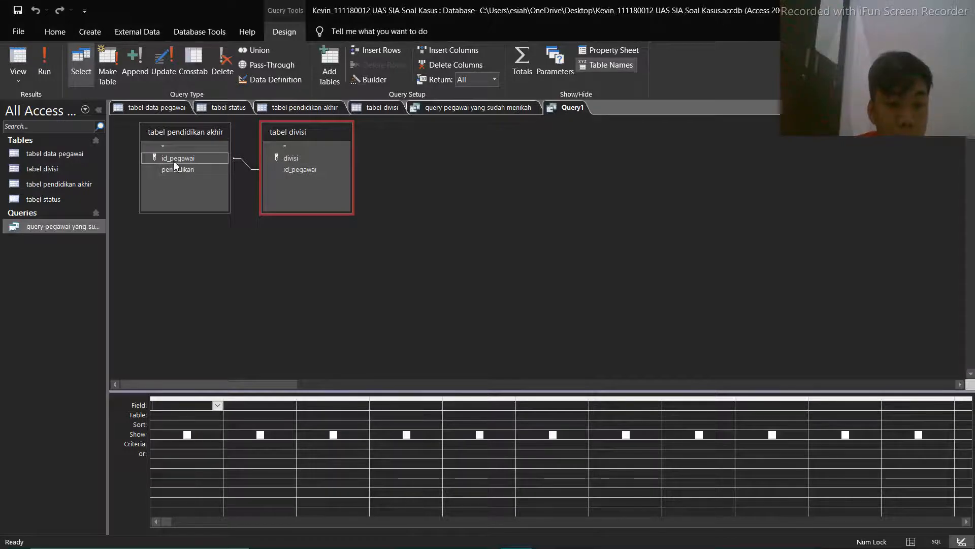
pyautogui.click(179, 168)
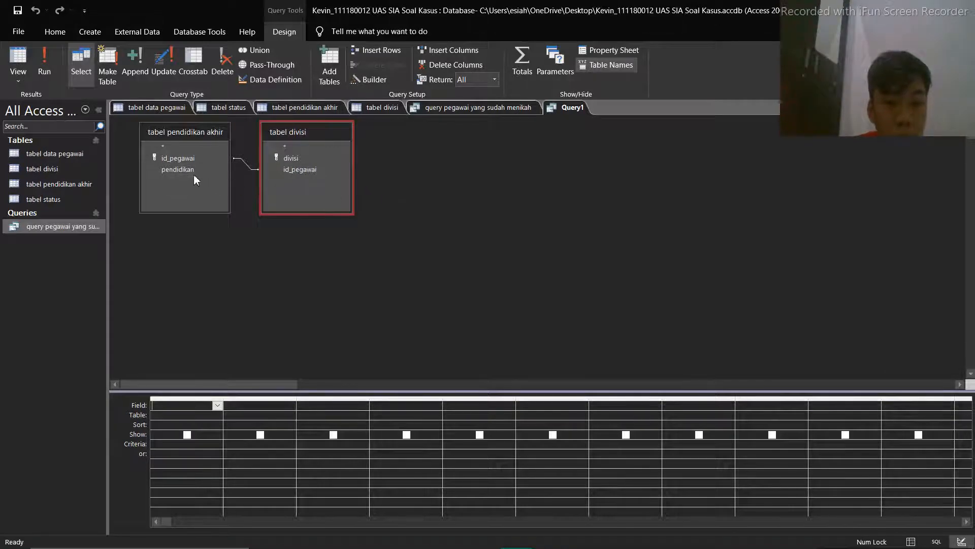
# Add tabel data pegawai to the new query as a third source table
pyautogui.rightClick(392, 184)
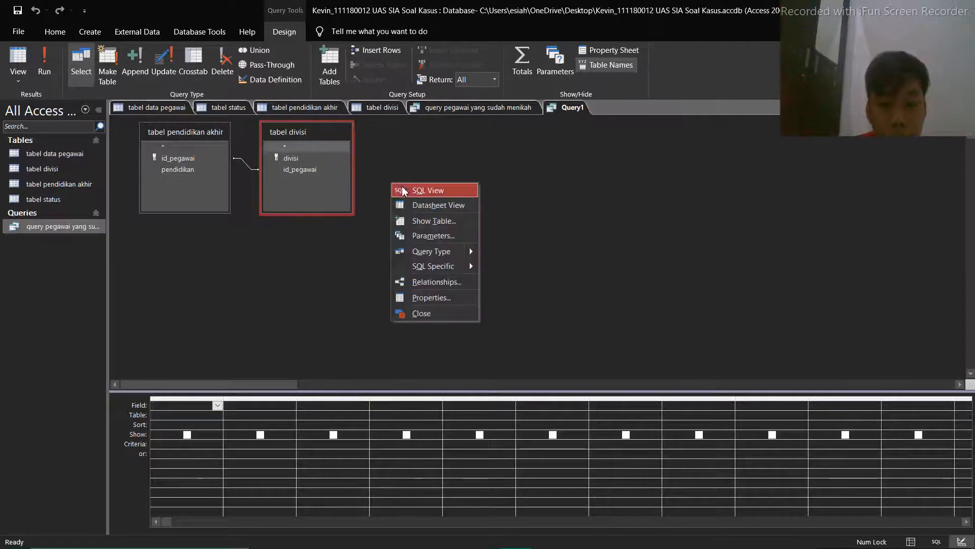
pyautogui.click(441, 222)
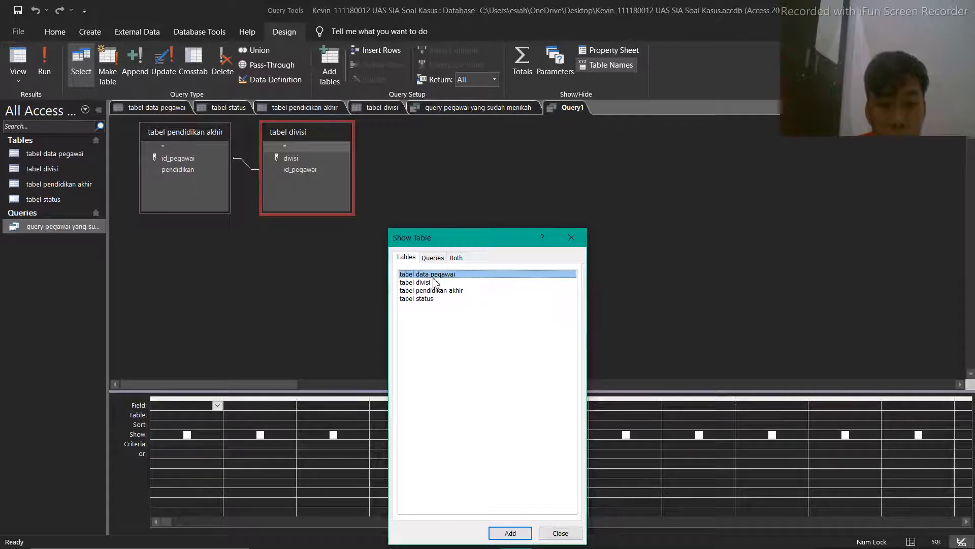
pyautogui.click(510, 533)
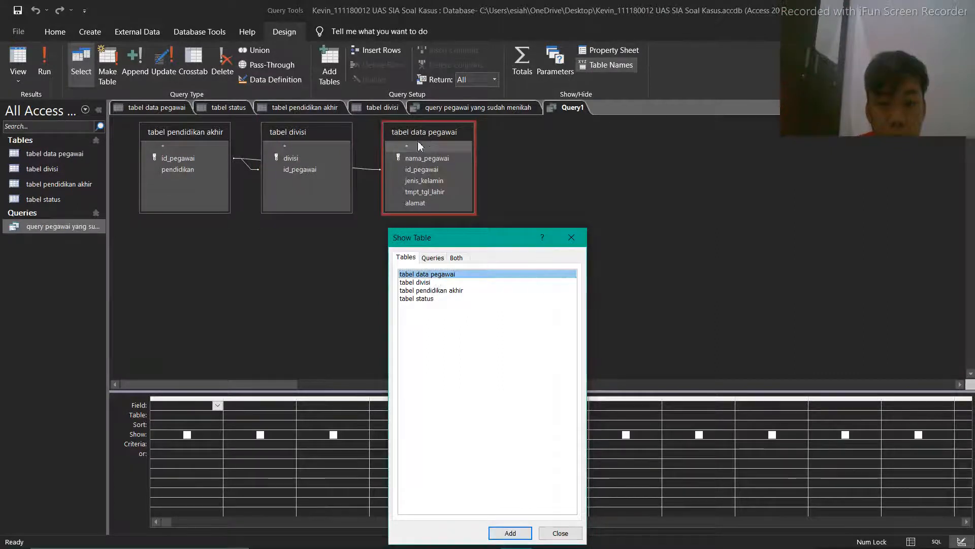
pyautogui.click(572, 237)
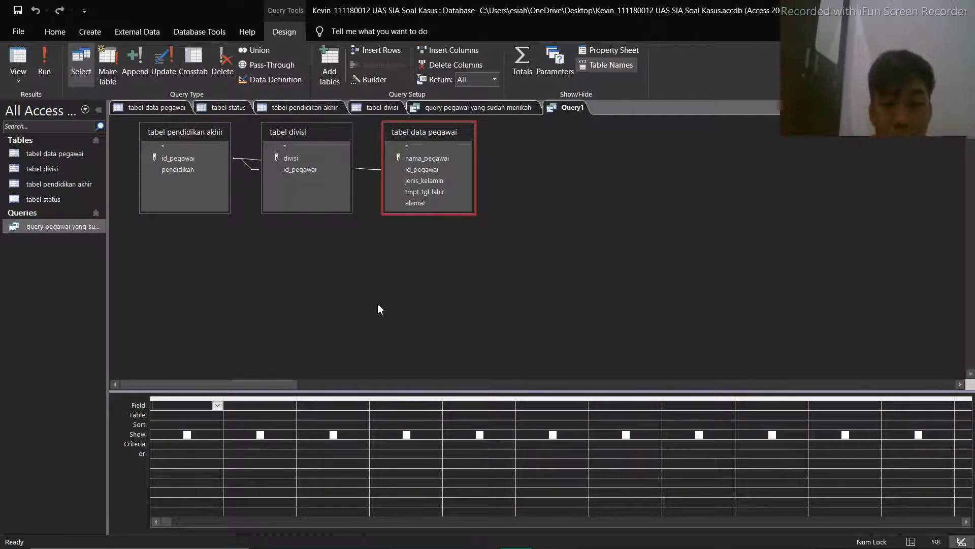
# Add nama_pegawai from tabel data pegawai, pendidikan from tabel pendidikan akhir and divisi from tabel divisi to the query's output fields
pyautogui.click(442, 160)
pyautogui.doubleClick(442, 160)
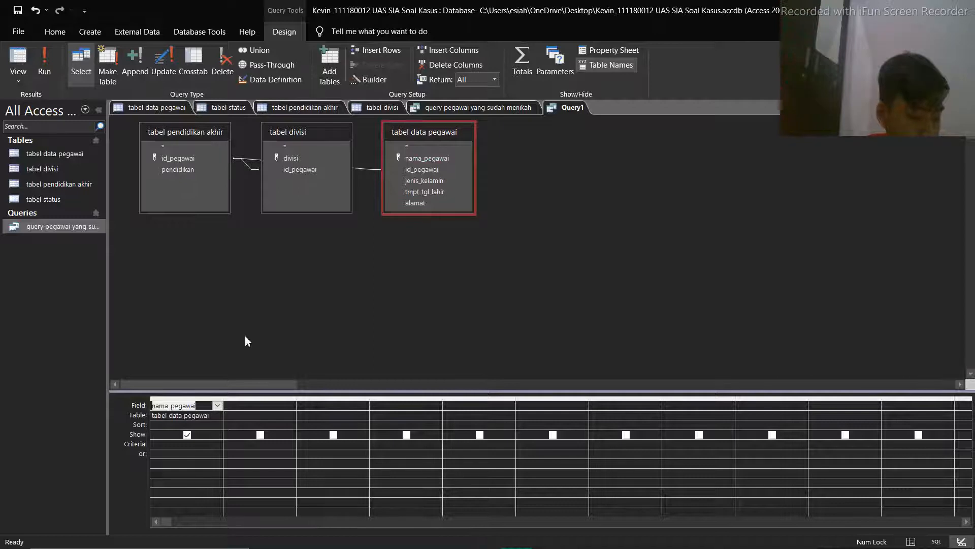
pyautogui.doubleClick(181, 172)
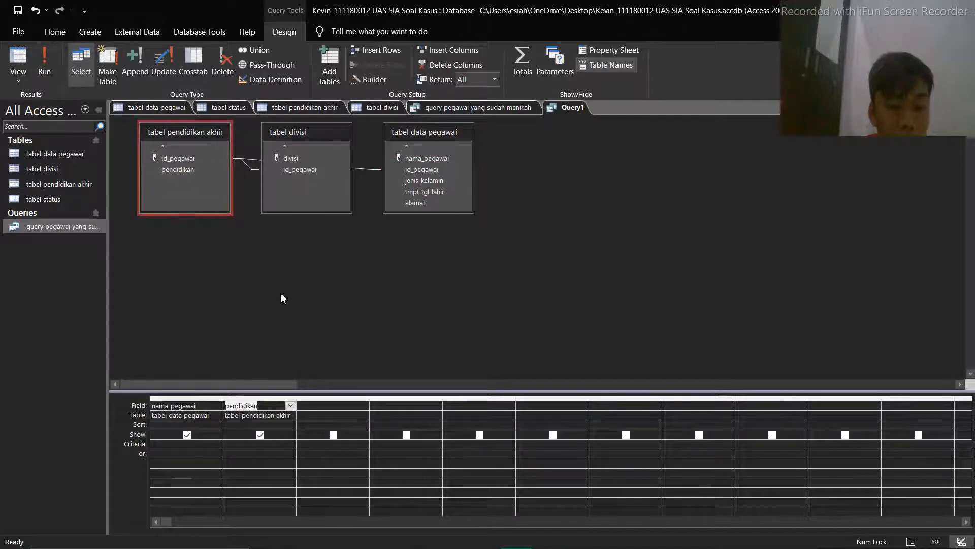
pyautogui.doubleClick(299, 161)
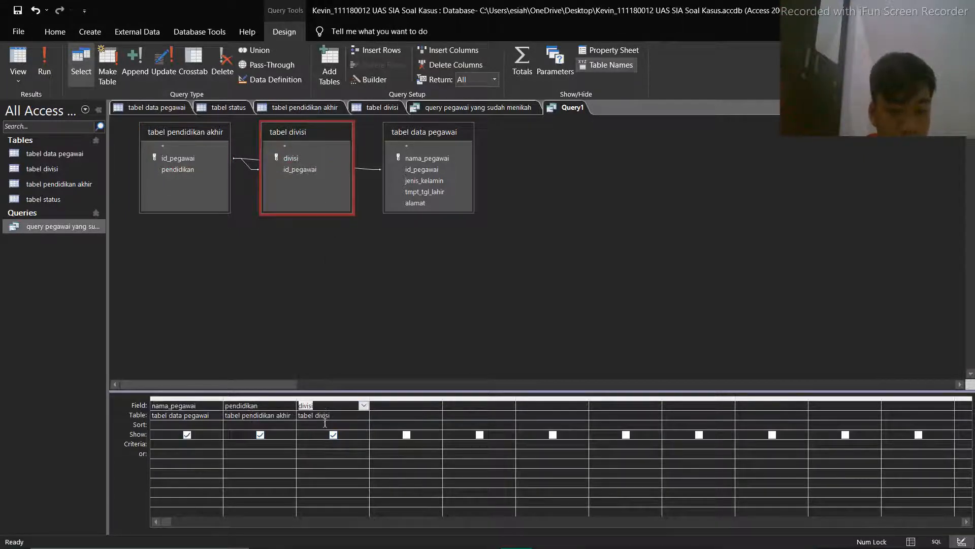
# Set the criterion of the divisi field to ="akuntansi"
pyautogui.click(318, 444)
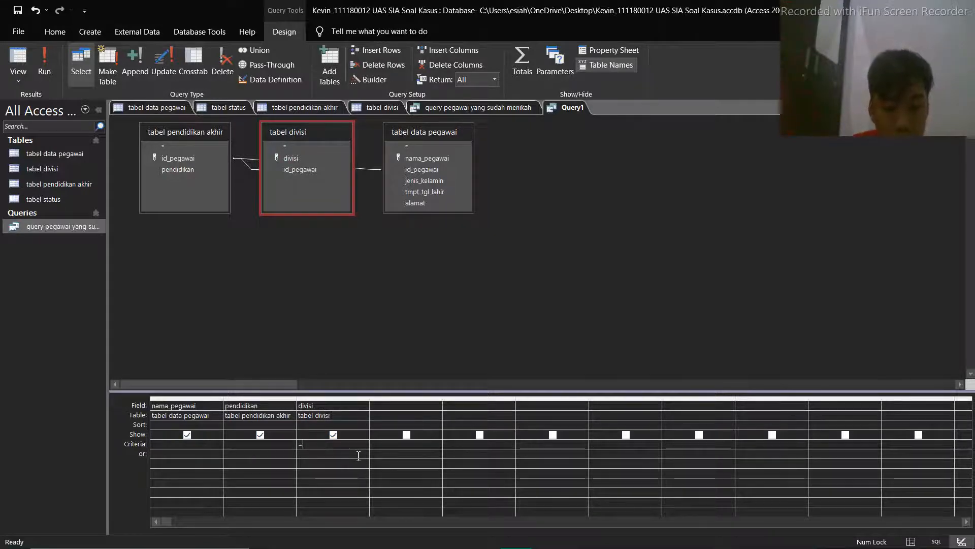
pyautogui.write('="')
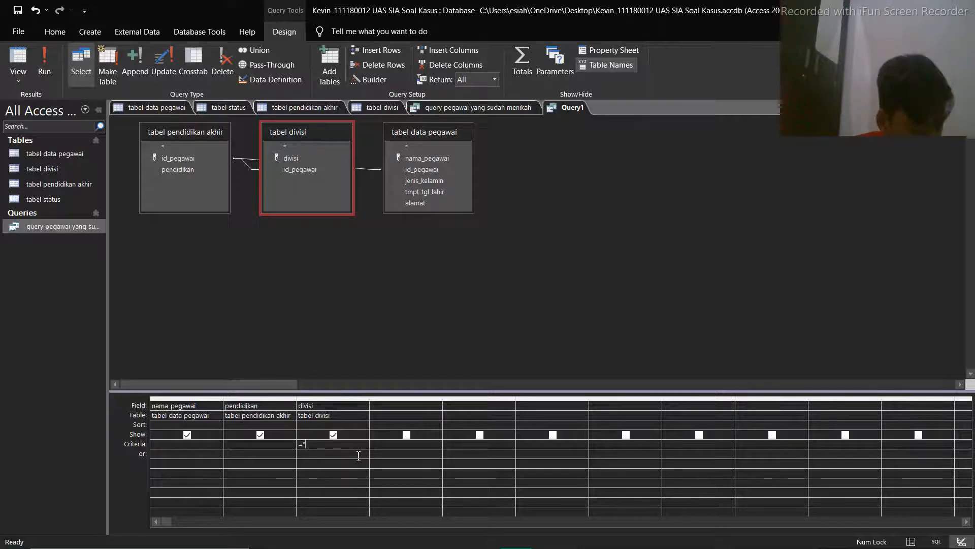
pyautogui.write('akuntansi"')
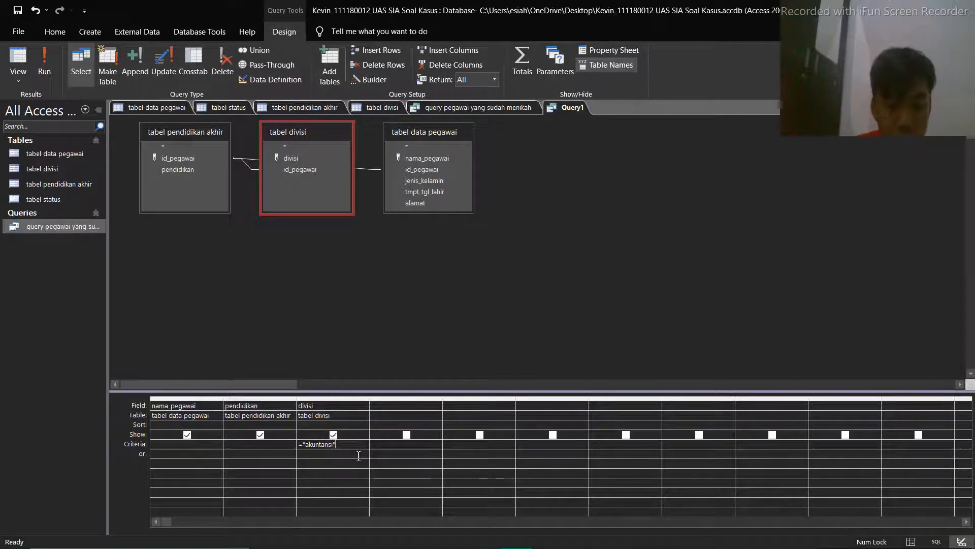
# Set the criterion of the pendidikan field to ="s2", run the query and return to its design
pyautogui.click(261, 442)
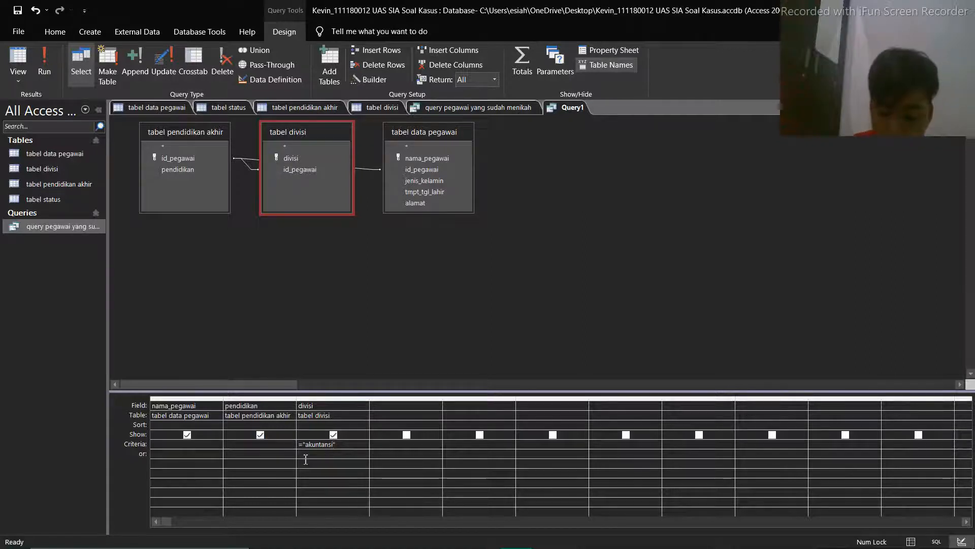
pyautogui.write('"s')
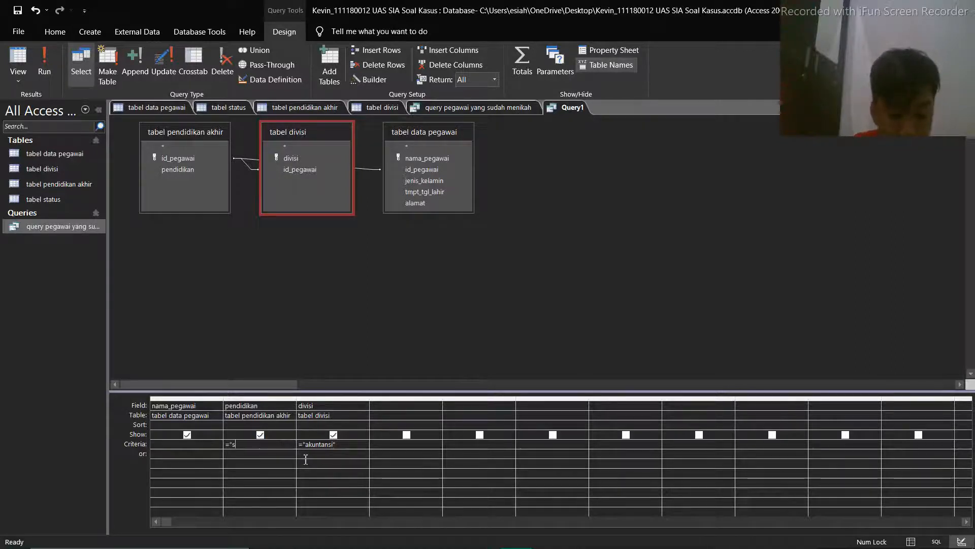
pyautogui.write('2"')
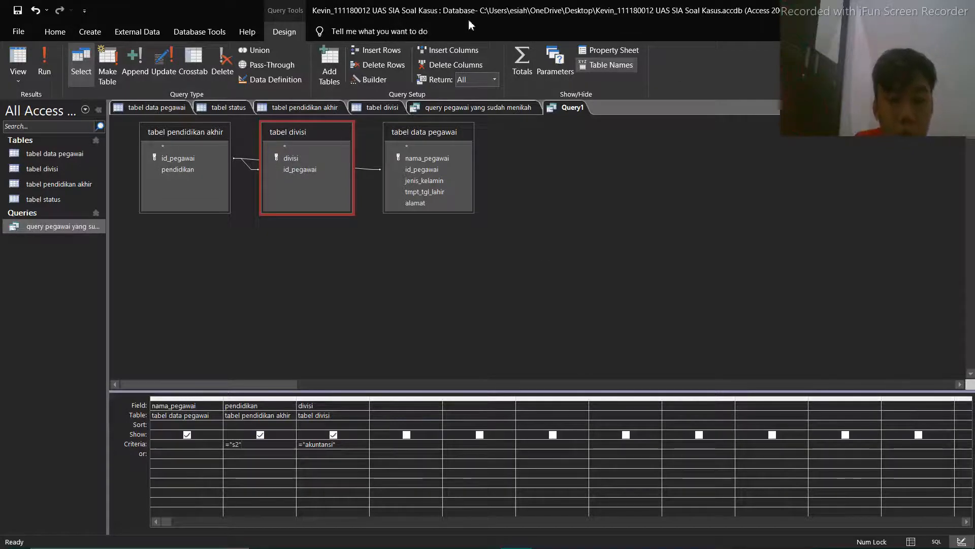
pyautogui.click(44, 64)
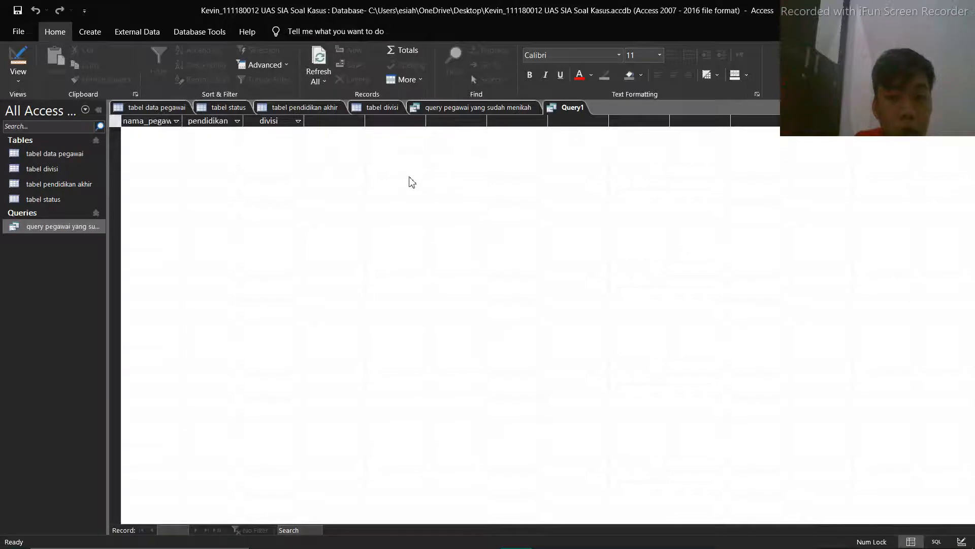
pyautogui.click(19, 62)
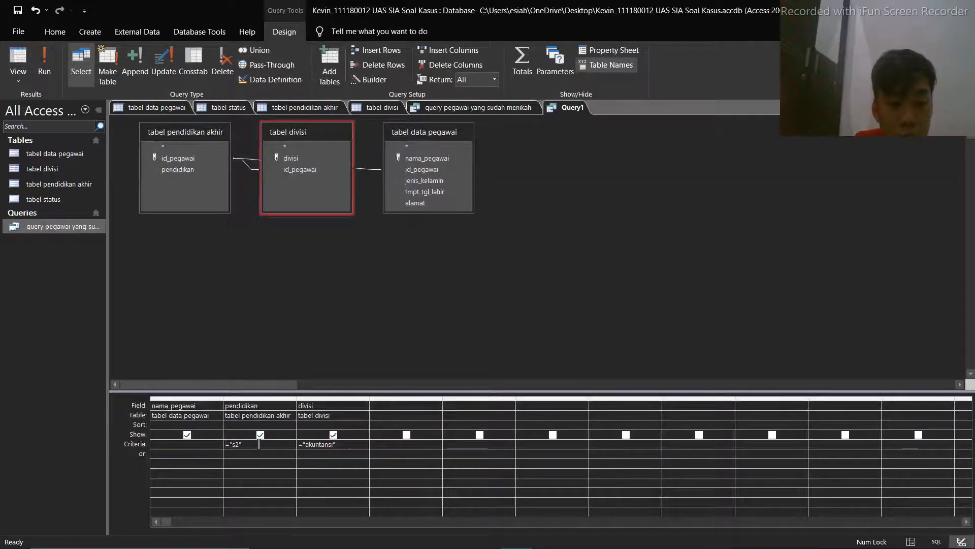
# Clear the criterion of the pendidikan field and rerun the query with only the divisi criterion
pyautogui.click(220, 444)
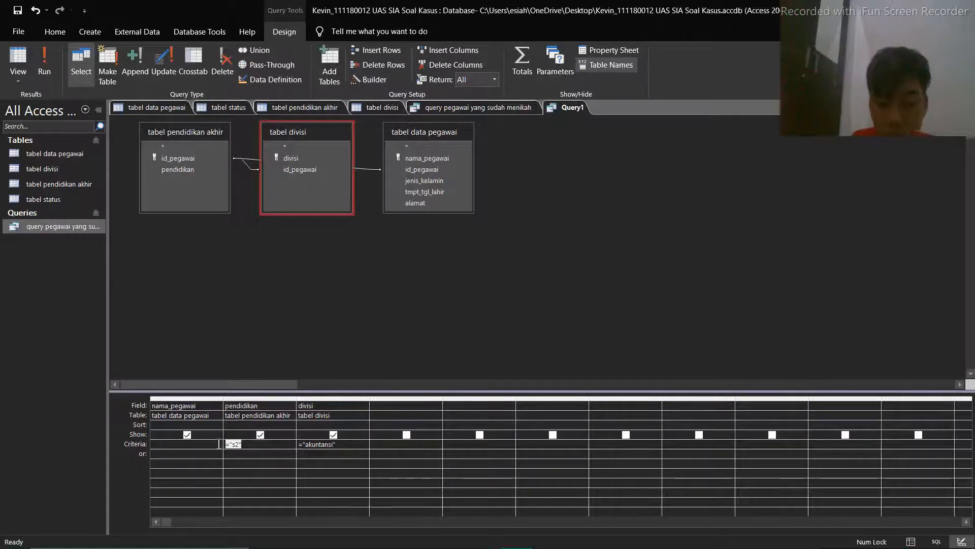
pyautogui.press('BackSpace')
pyautogui.click(347, 444)
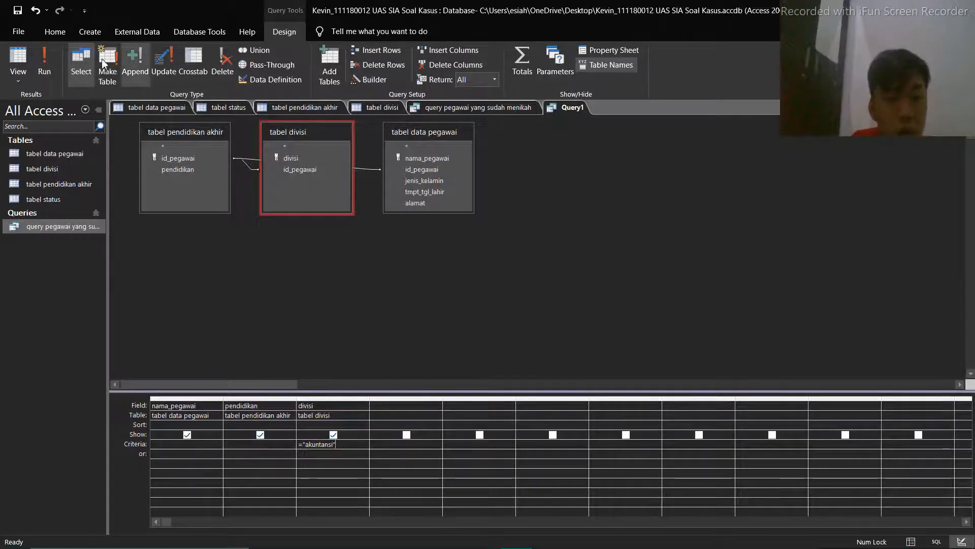
pyautogui.click(44, 63)
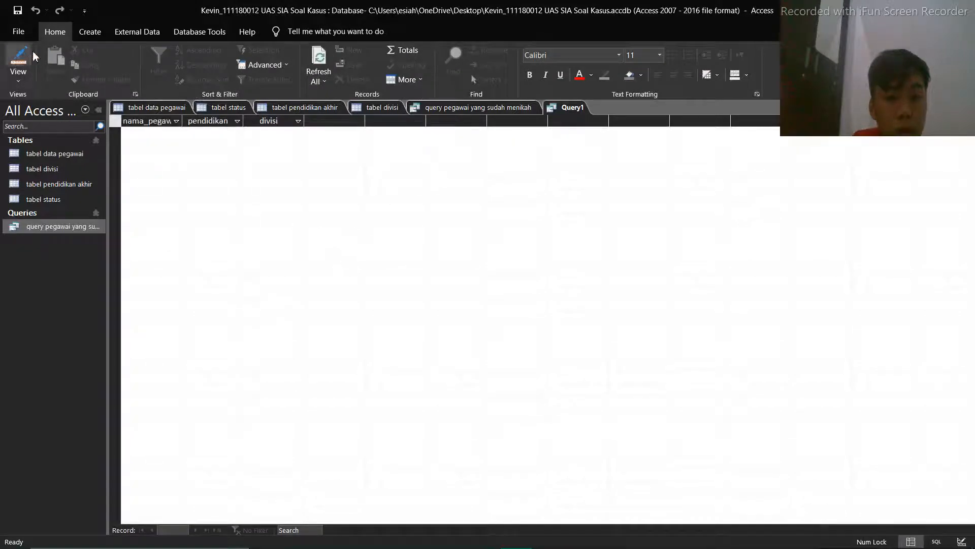
pyautogui.click(18, 57)
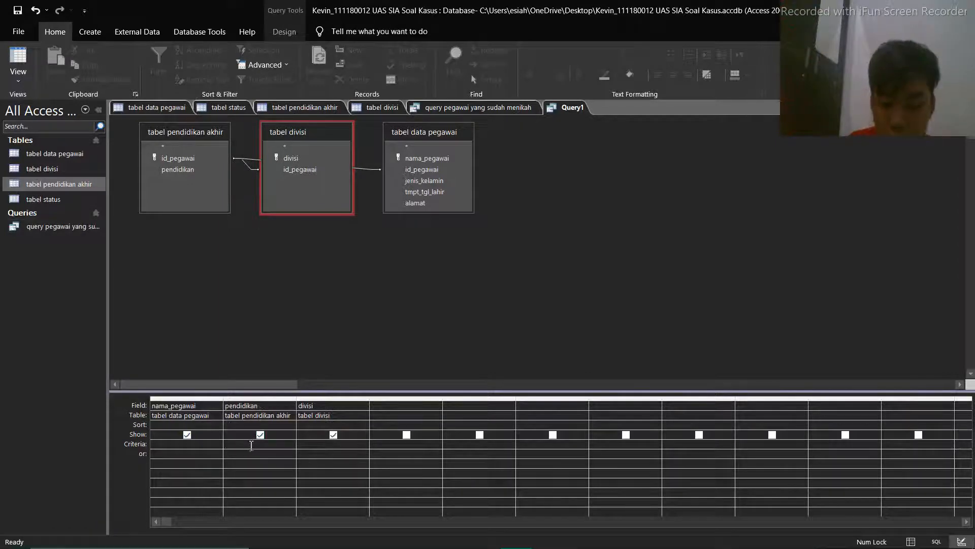
# Enter ="s2" as the criterion of the pendidikan field, with both quotation marks in place
pyautogui.write('=')
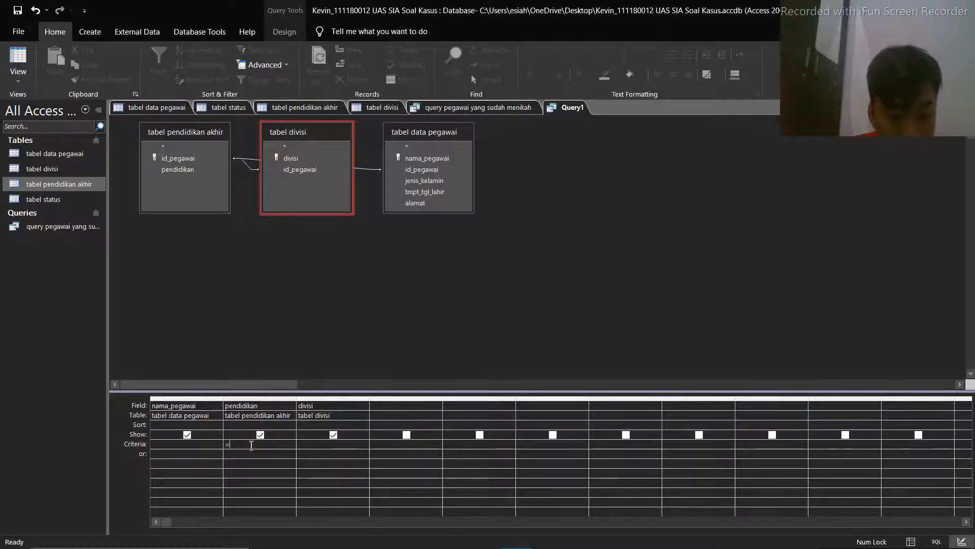
pyautogui.write('s2')
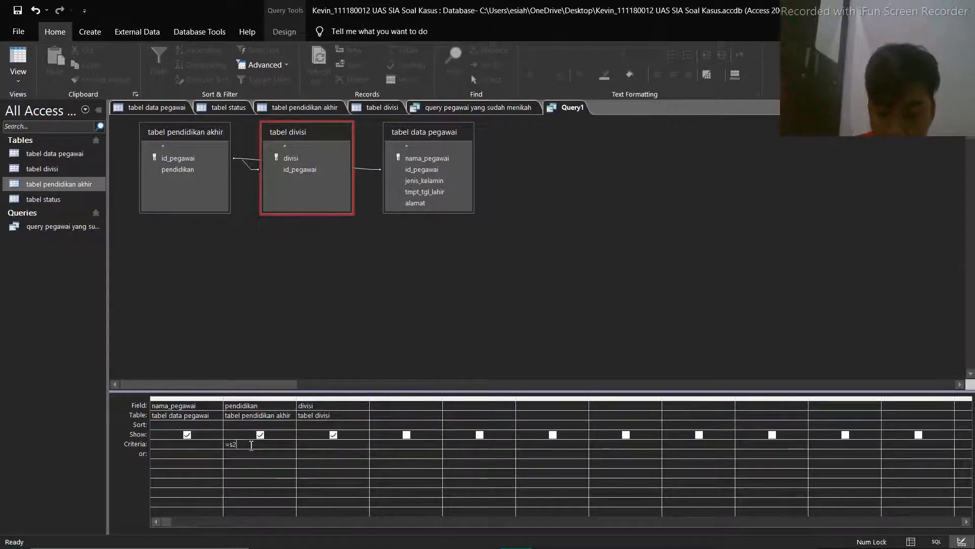
pyautogui.write('"')
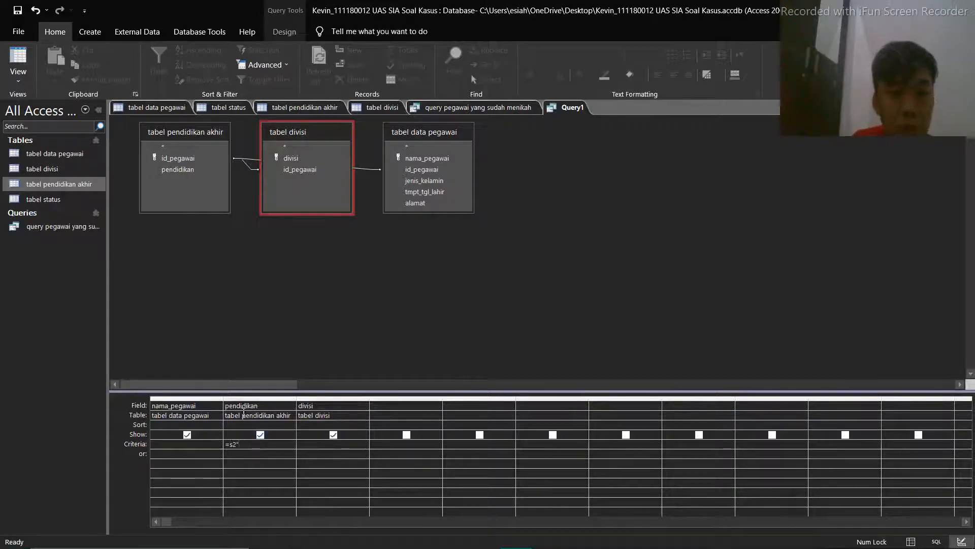
pyautogui.click(282, 36)
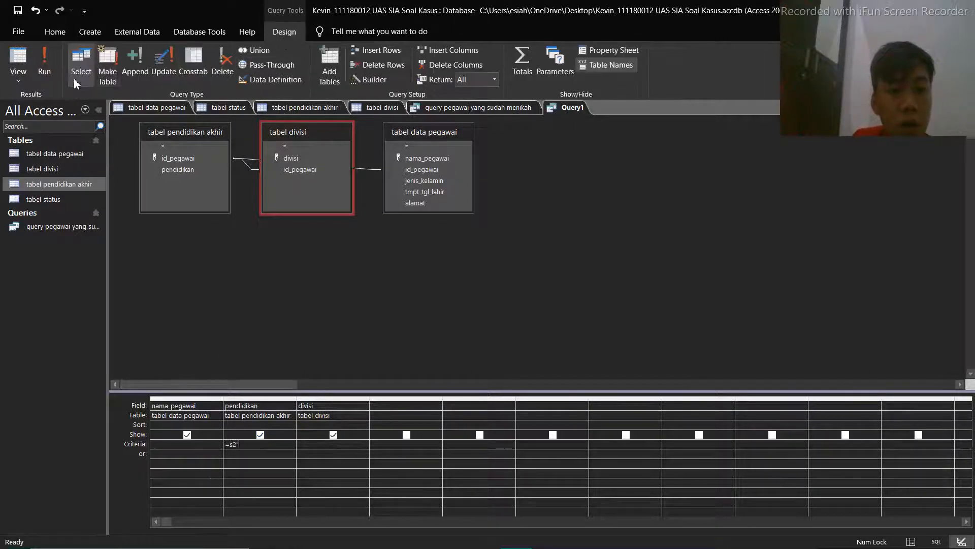
pyautogui.click(45, 61)
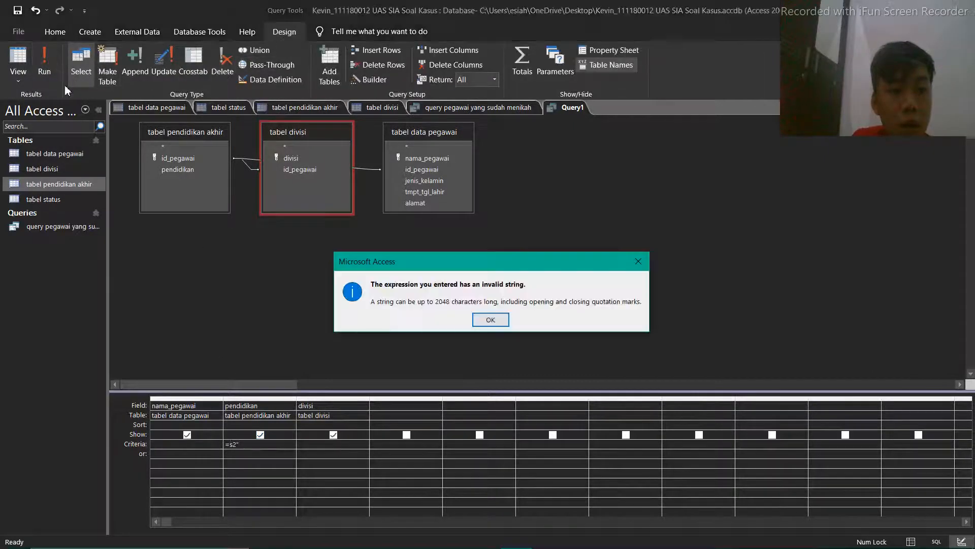
pyautogui.click(481, 324)
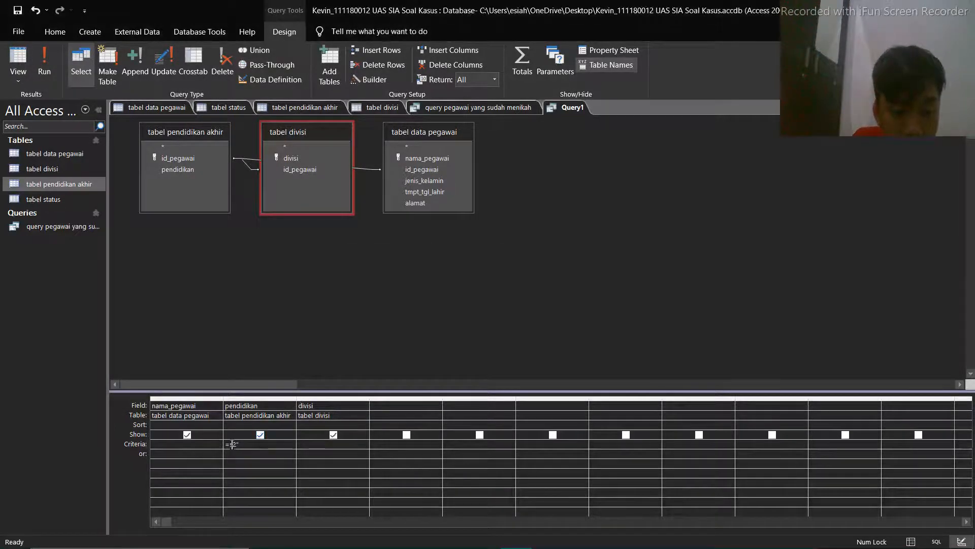
pyautogui.write('"')
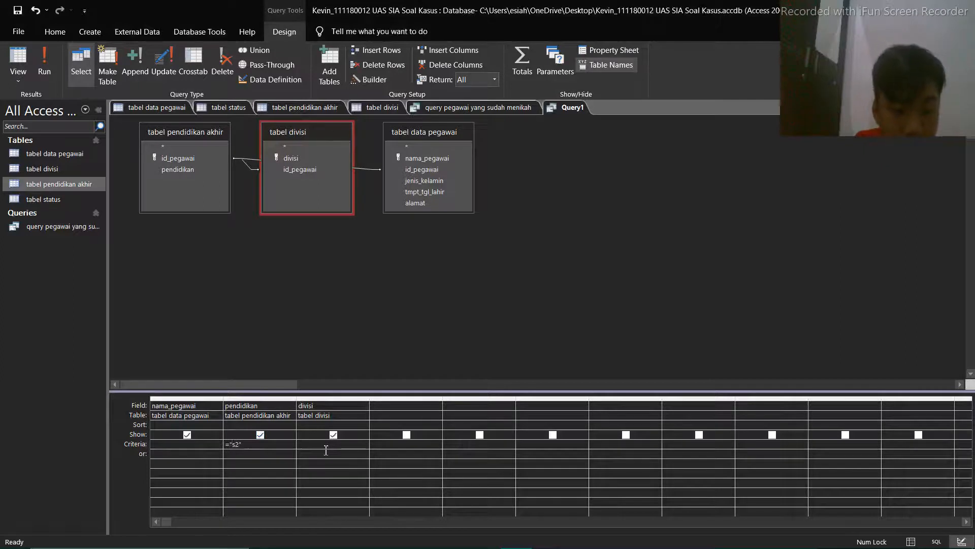
# Run the query, widen the divisi column slightly in its results and return to the query design
pyautogui.click(44, 63)
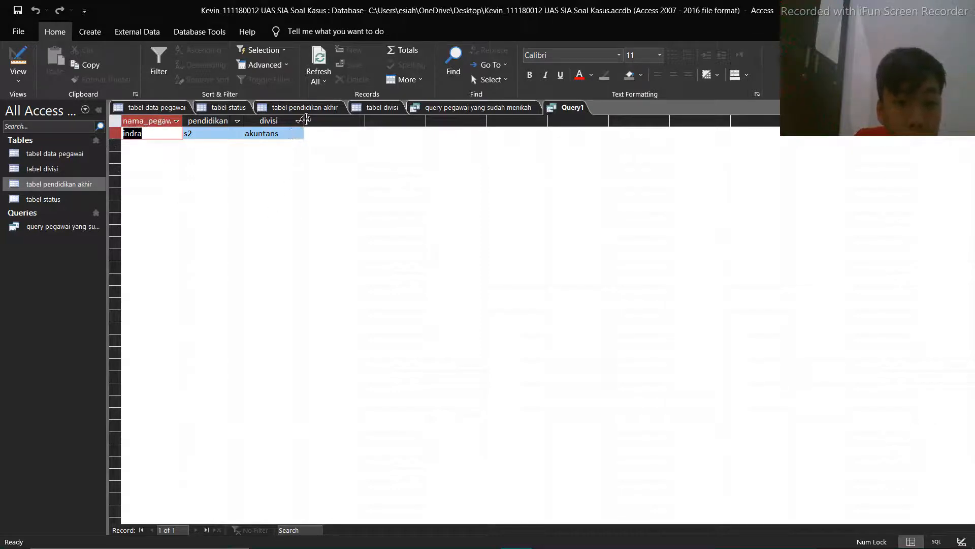
pyautogui.moveTo(305, 121); pyautogui.dragTo(318, 122)
pyautogui.click(265, 133)
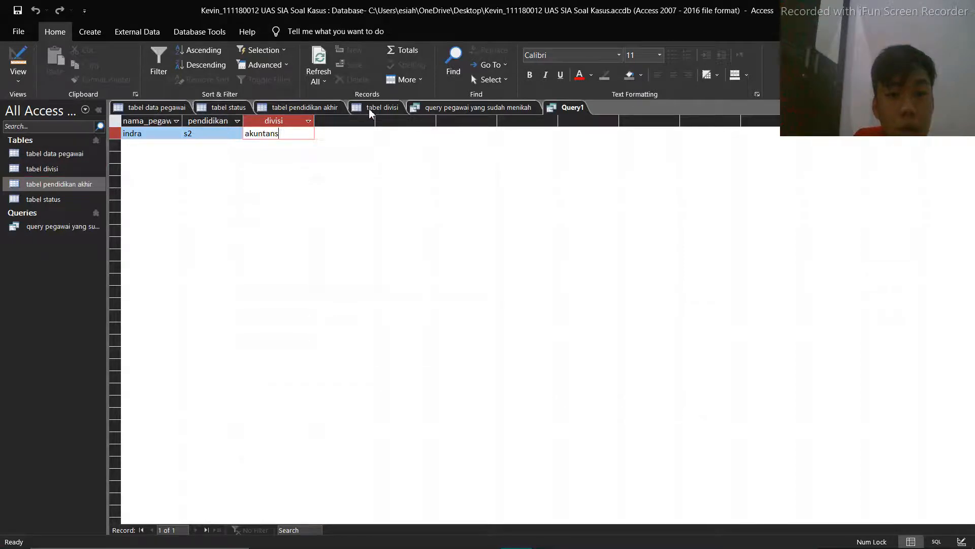
pyautogui.click(20, 63)
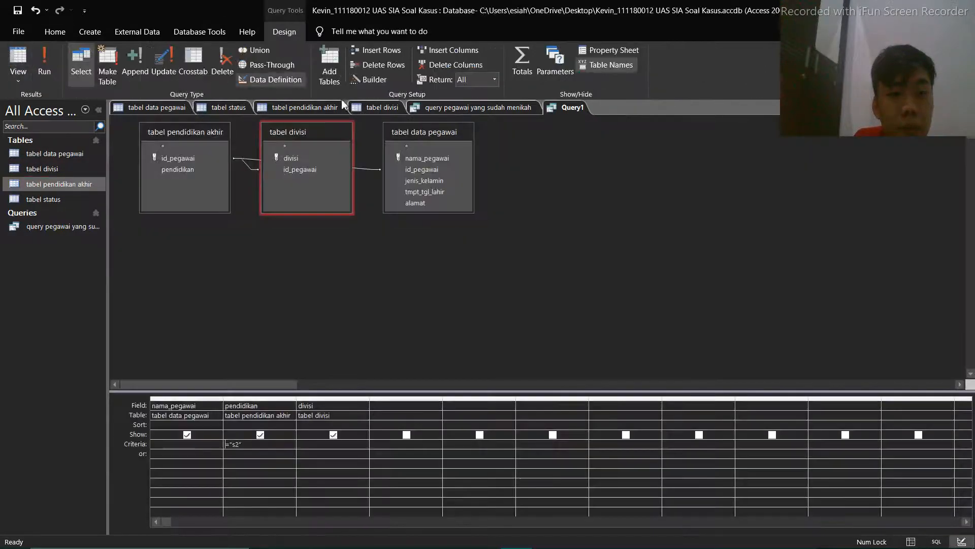
# Correct the first divisi entry in tabel divisi to akuntansi and reload the table's datasheet
pyautogui.click(394, 107)
pyautogui.click(165, 135)
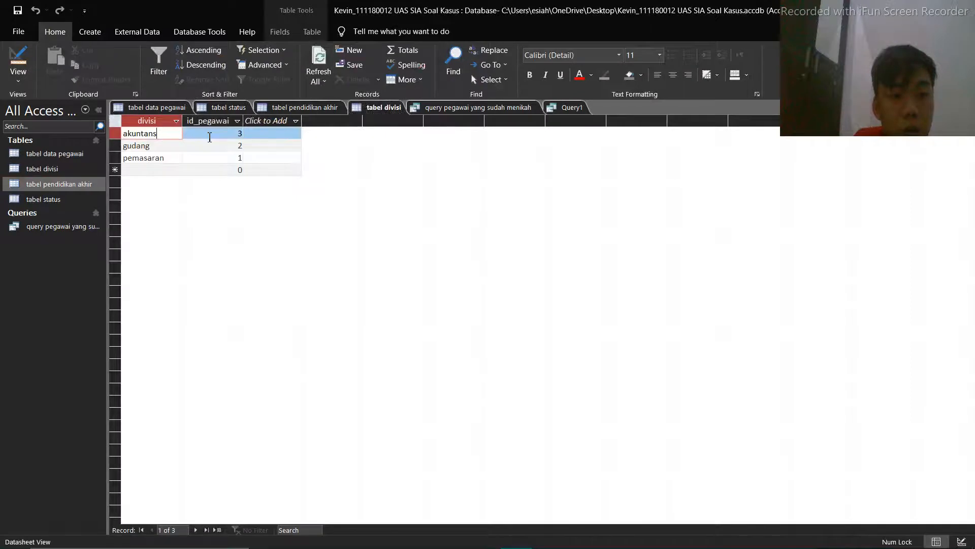
pyautogui.write('i')
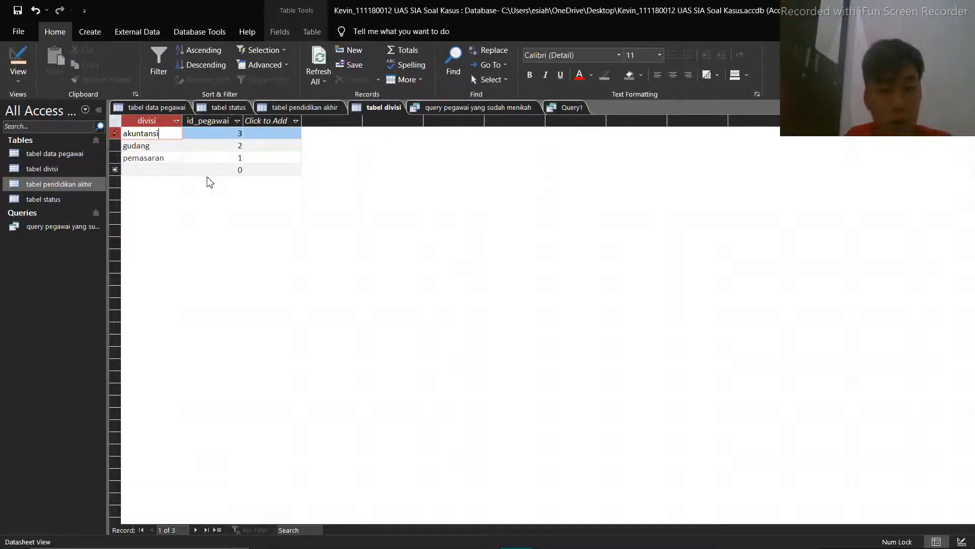
pyautogui.click(18, 81)
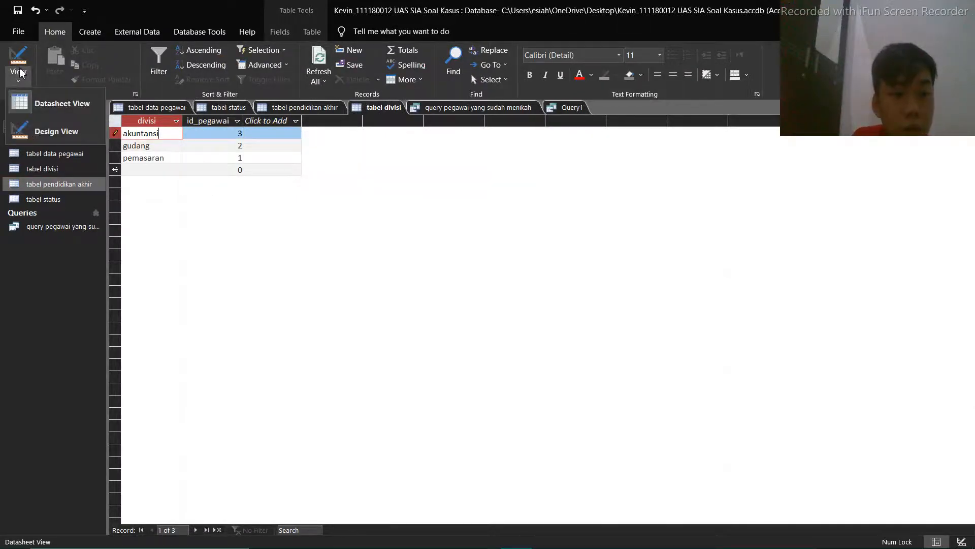
pyautogui.click(22, 65)
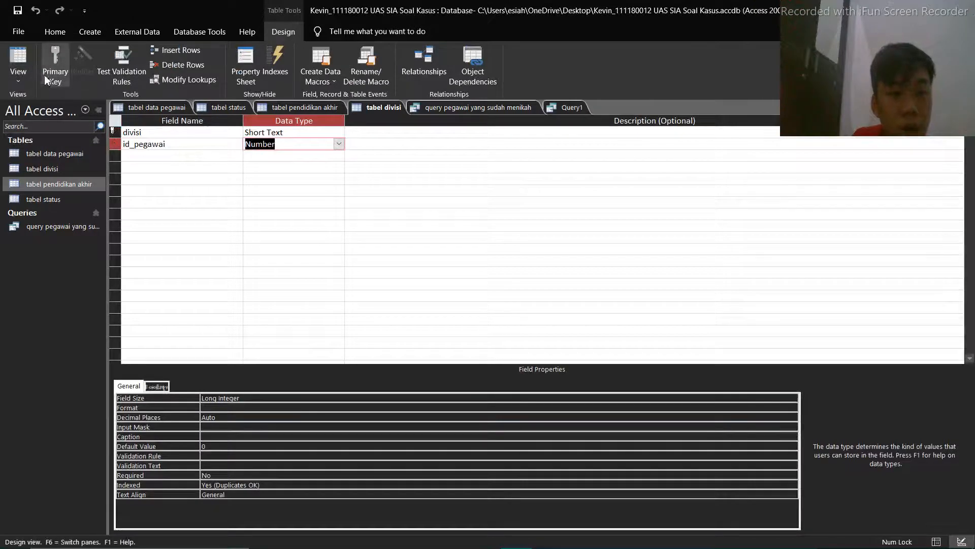
pyautogui.click(20, 60)
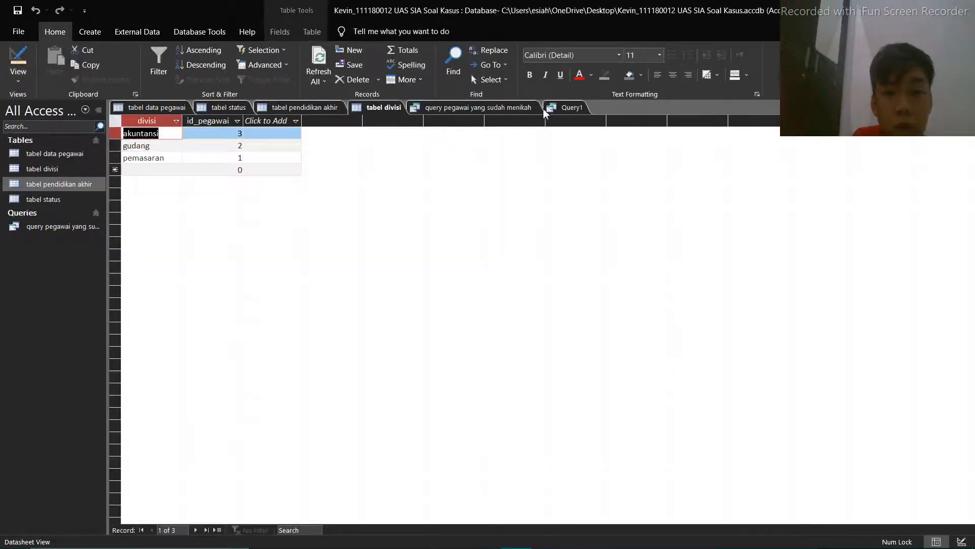
# Rerun Query1 with the ="s2" criterion to check the corrected divisi value
pyautogui.click(564, 107)
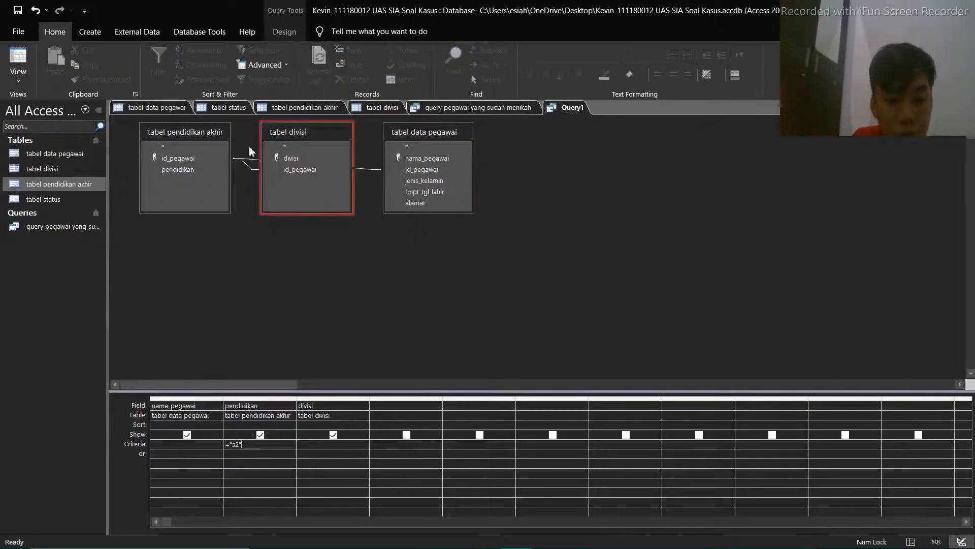
pyautogui.click(284, 32)
pyautogui.click(45, 62)
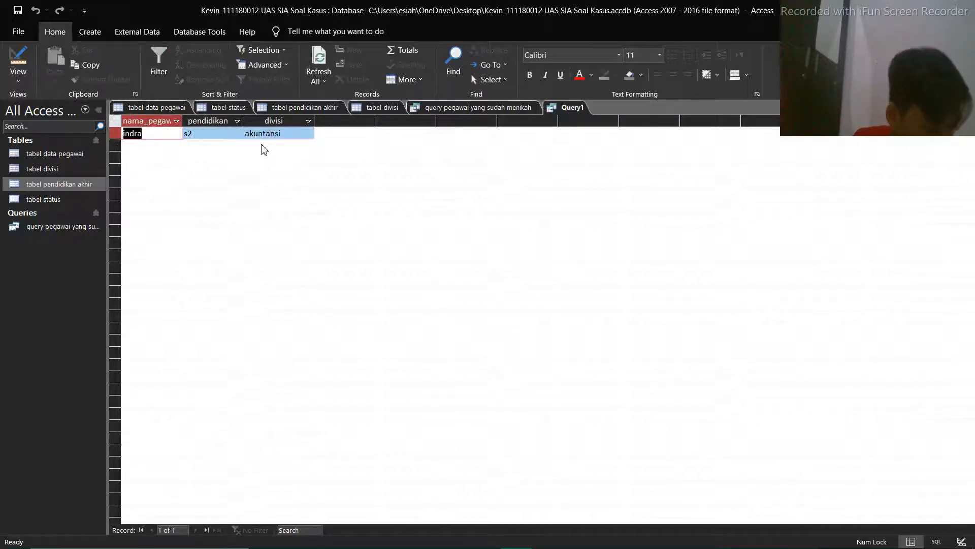
# Save the query as "query pegawai akuntansi yang sudah menempuh pendidikan s2"
pyautogui.rightClick(567, 111)
pyautogui.click(571, 114)
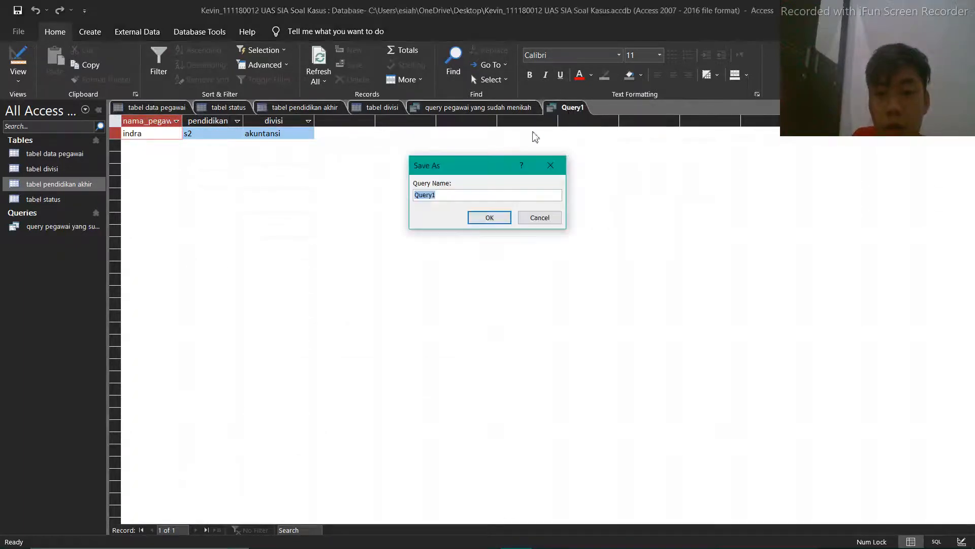
pyautogui.write('q')
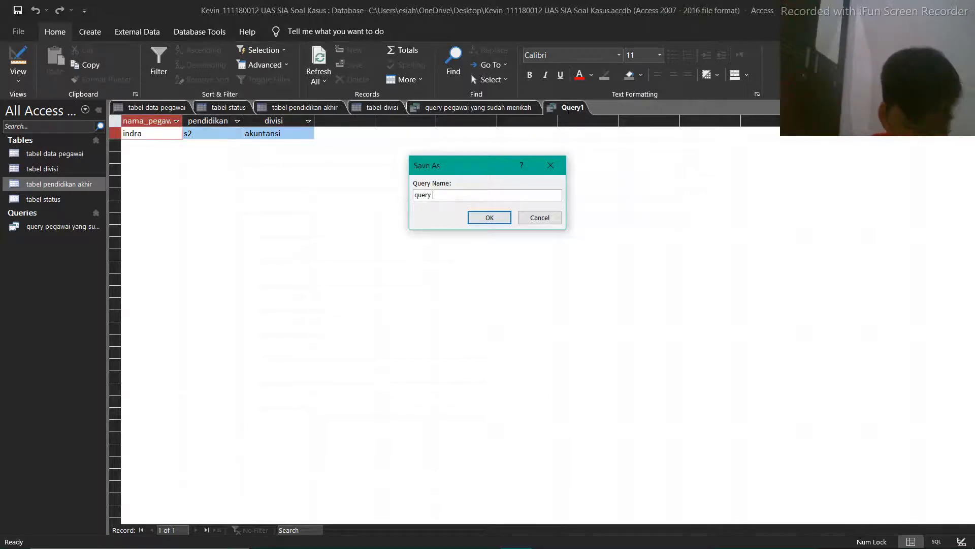
pyautogui.write('uery pegawai akuntansi yang sudah menempuh')
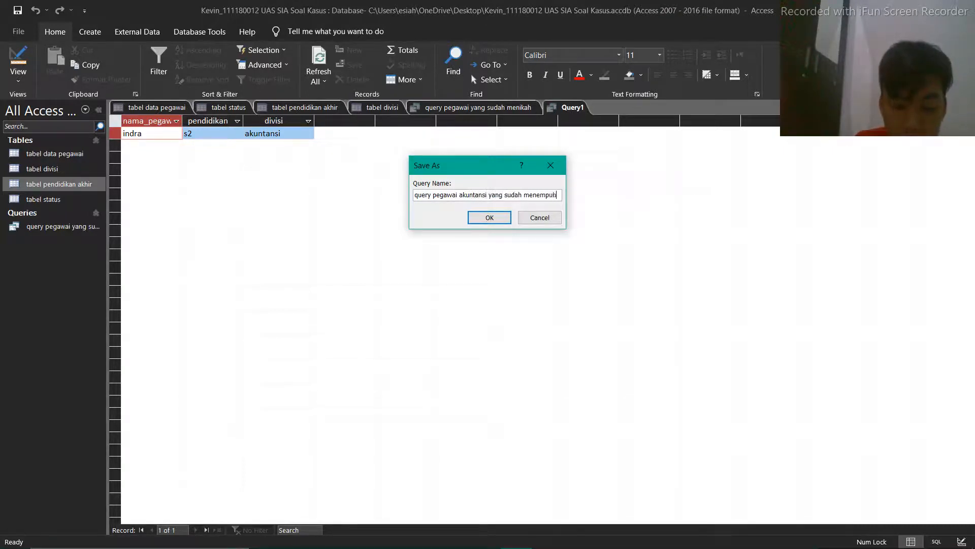
pyautogui.write('pe')
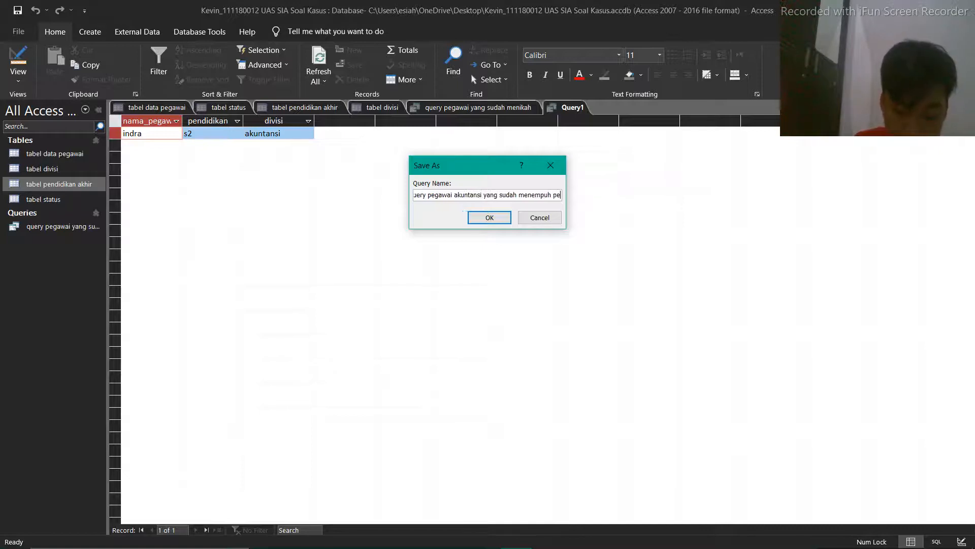
pyautogui.write('ndidikan s2')
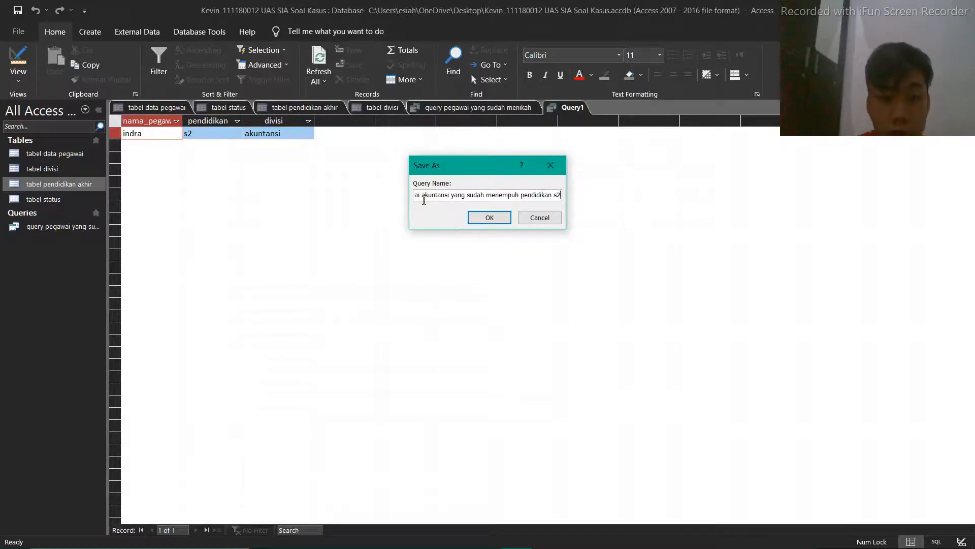
pyautogui.click(482, 218)
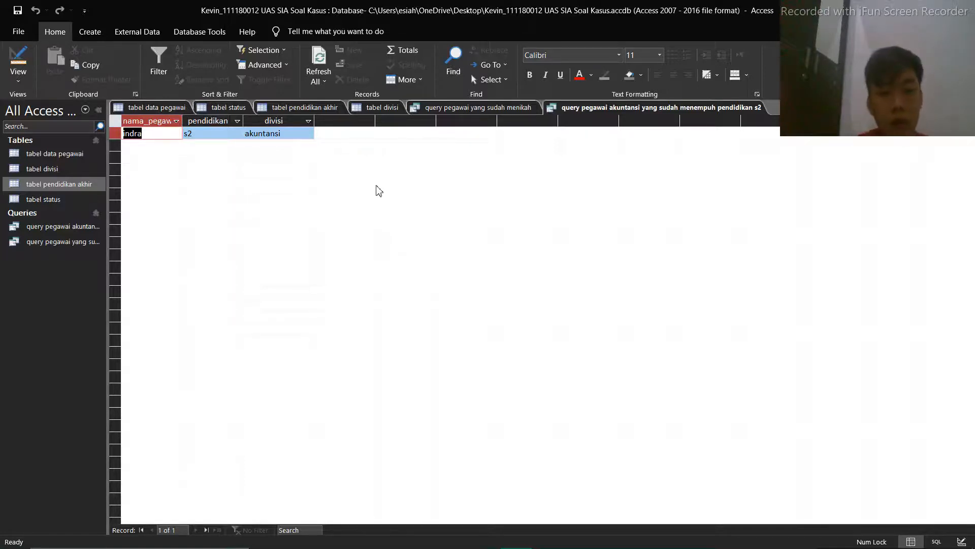
# Create a new query in Design view and add tabel data pegawai, tabel pendidikan akhir and tabel divisi to it
pyautogui.click(90, 34)
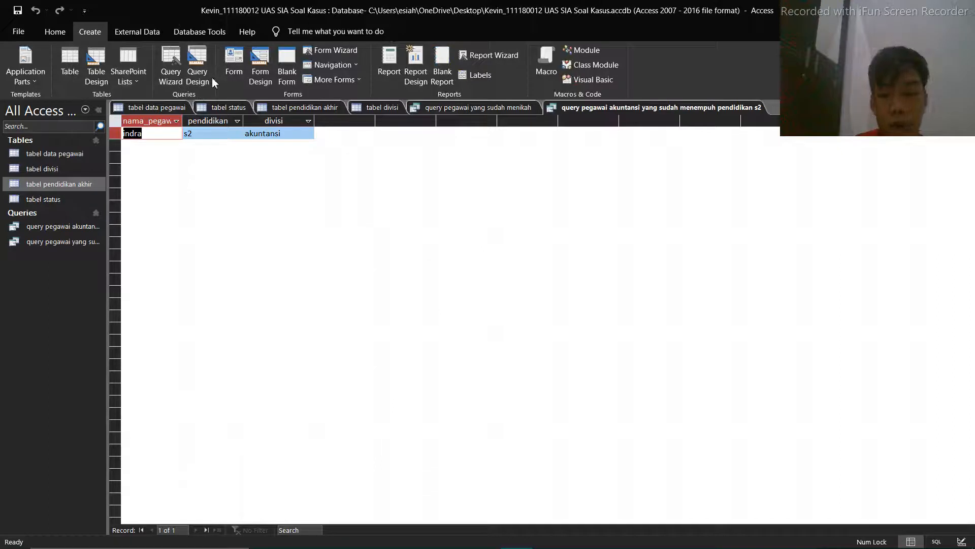
pyautogui.click(205, 76)
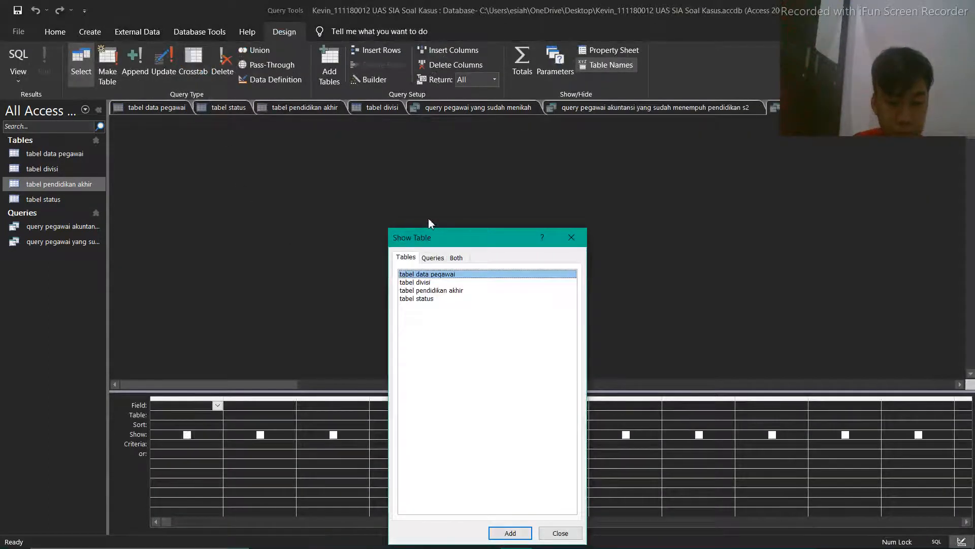
pyautogui.moveTo(477, 238); pyautogui.dragTo(422, 207)
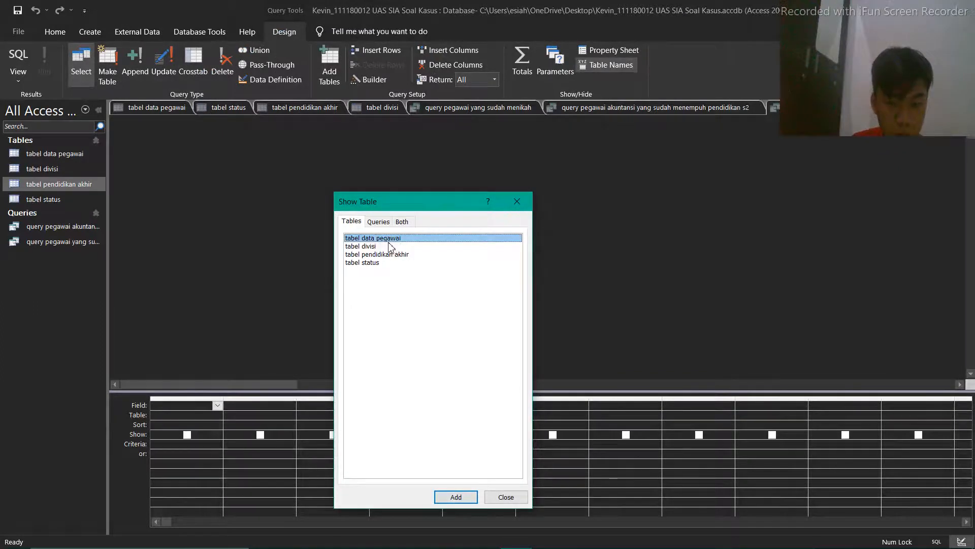
pyautogui.click(458, 498)
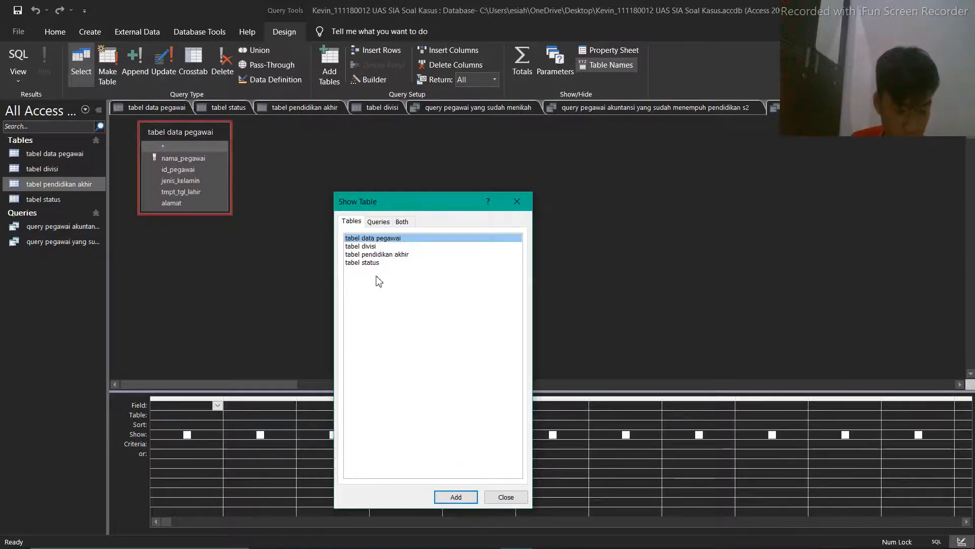
pyautogui.click(382, 254)
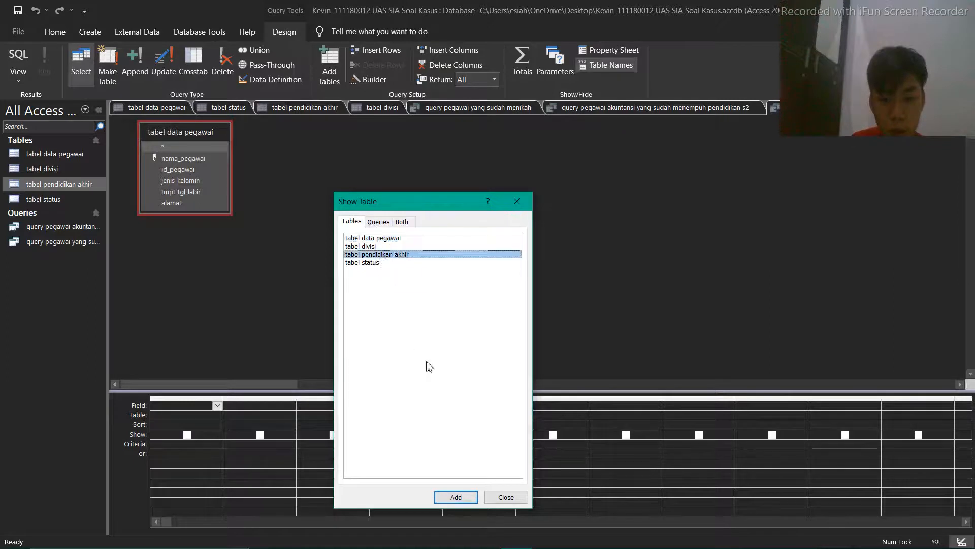
pyautogui.click(456, 497)
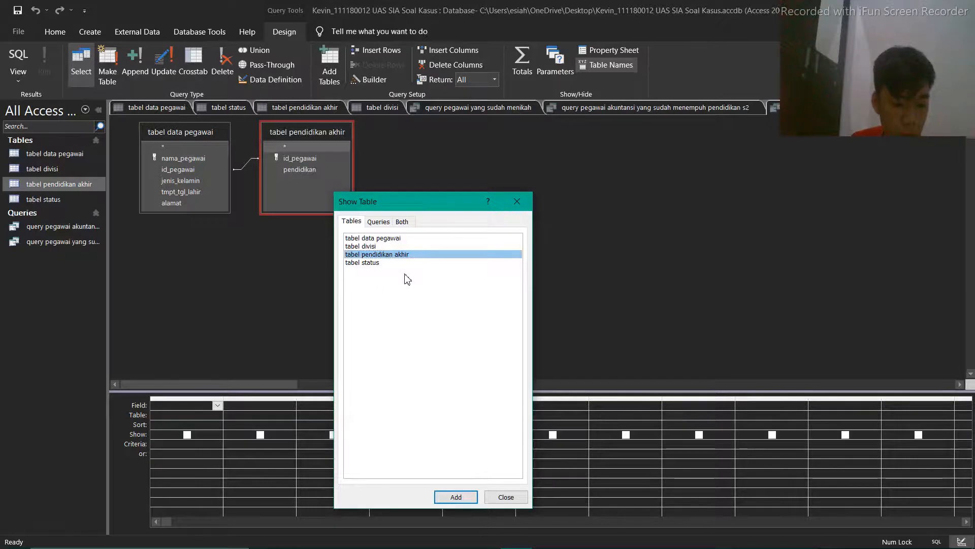
pyautogui.click(386, 246)
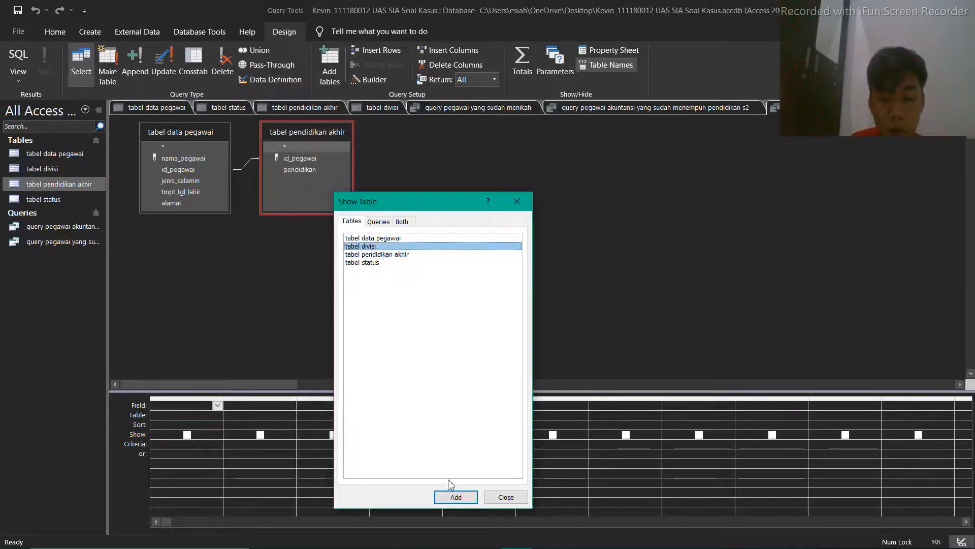
pyautogui.click(455, 497)
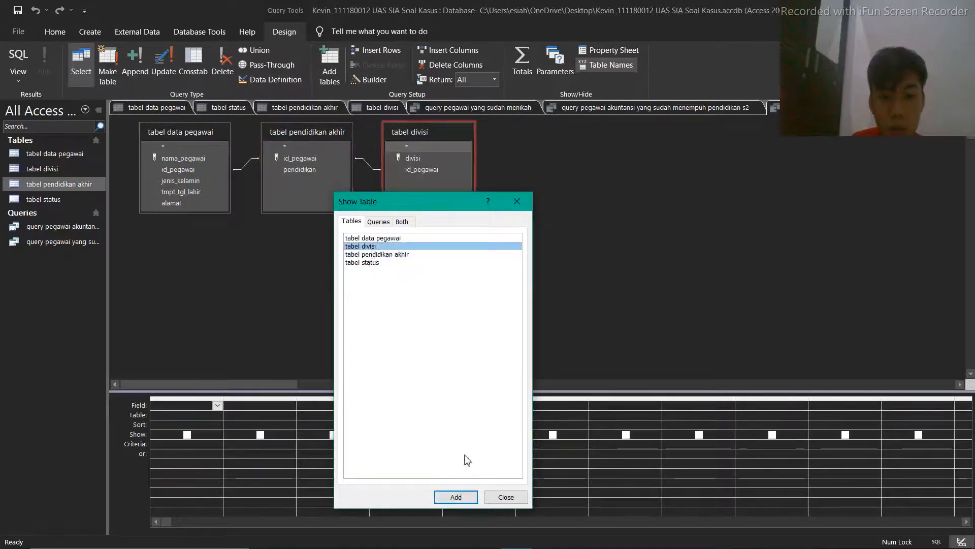
pyautogui.click(517, 202)
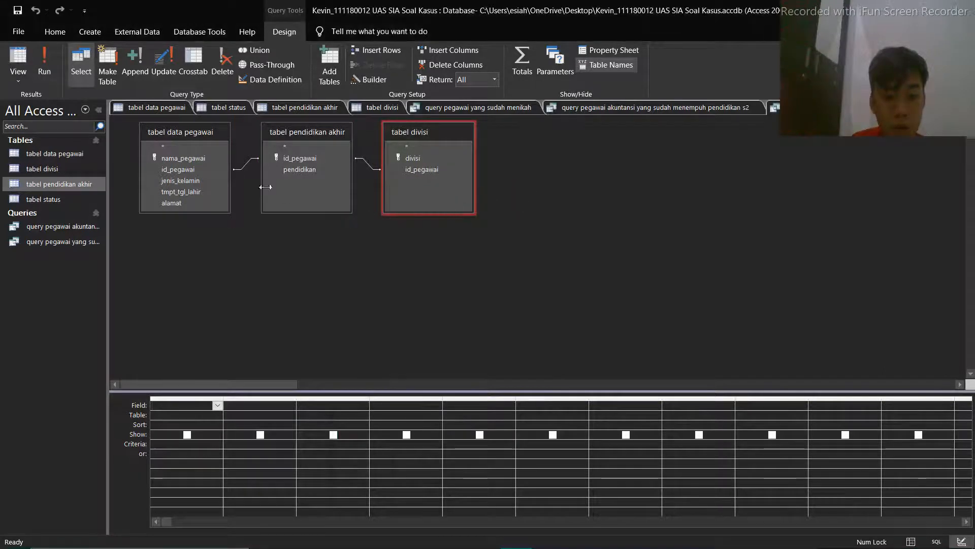
# Add nama_pegawai, pendidikan and divisi to the query's design grid as output fields
pyautogui.doubleClick(191, 162)
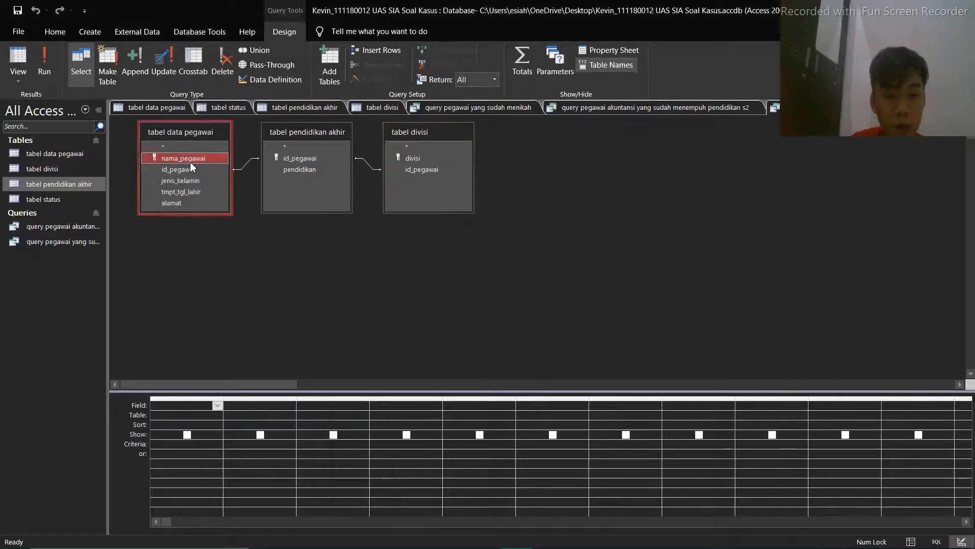
pyautogui.doubleClick(300, 169)
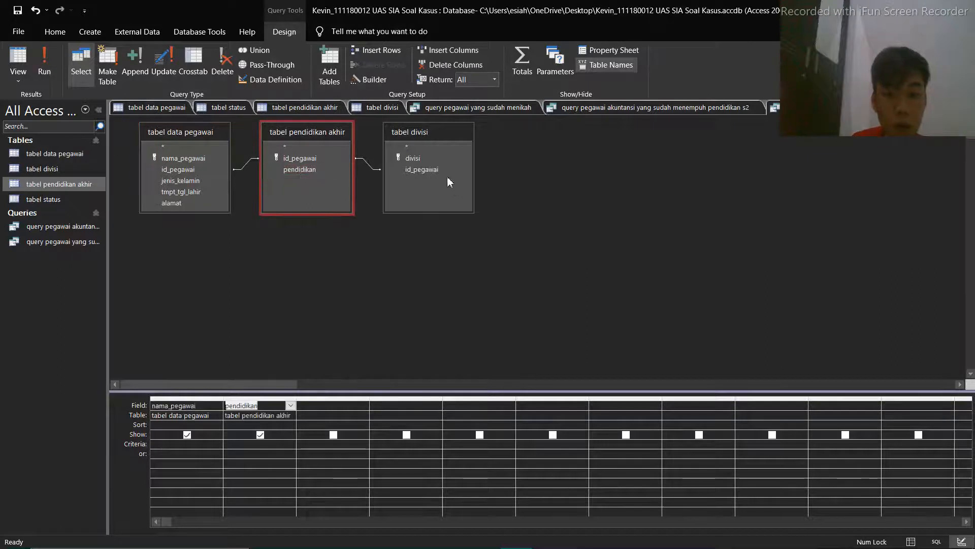
pyautogui.doubleClick(424, 160)
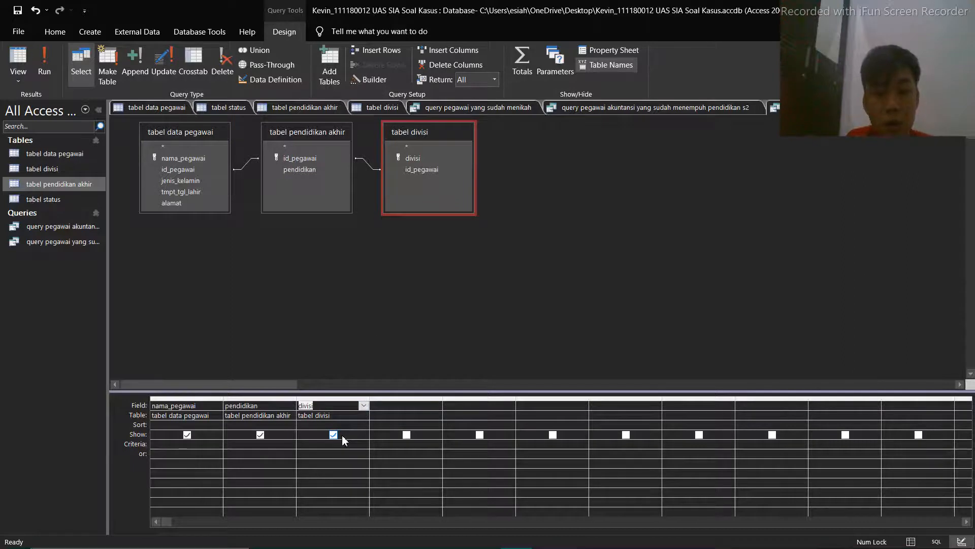
pyautogui.click(274, 406)
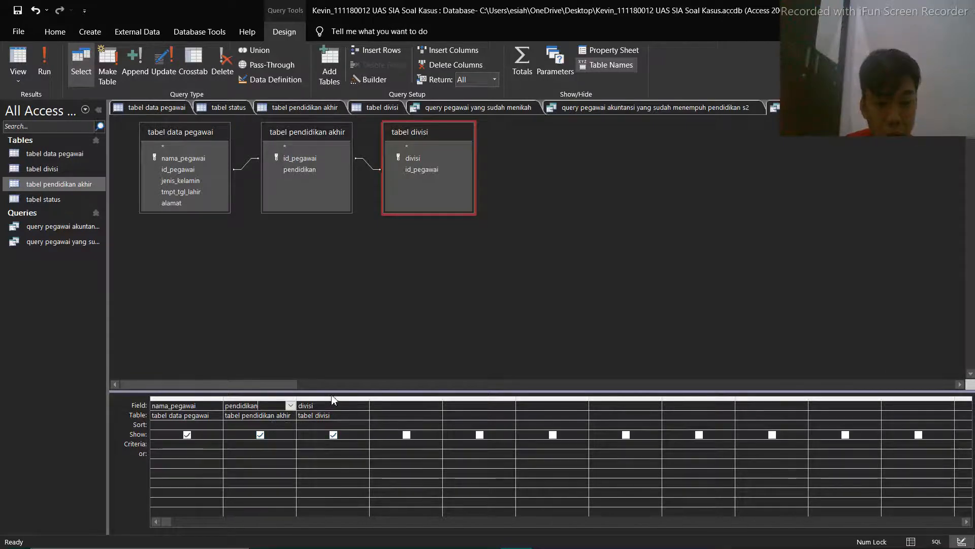
# Set the divisi criterion to ="pemasaran" and run the query
pyautogui.click(361, 446)
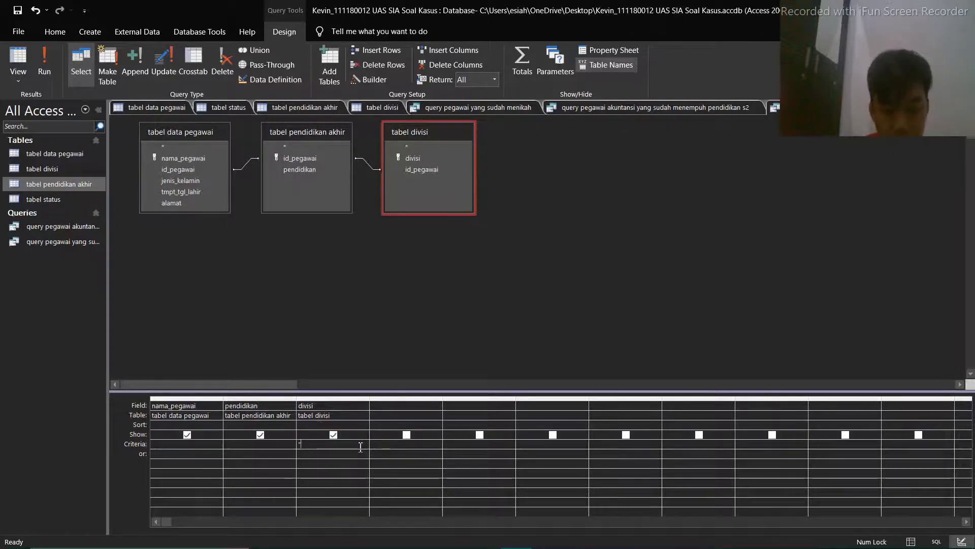
pyautogui.write('saran')
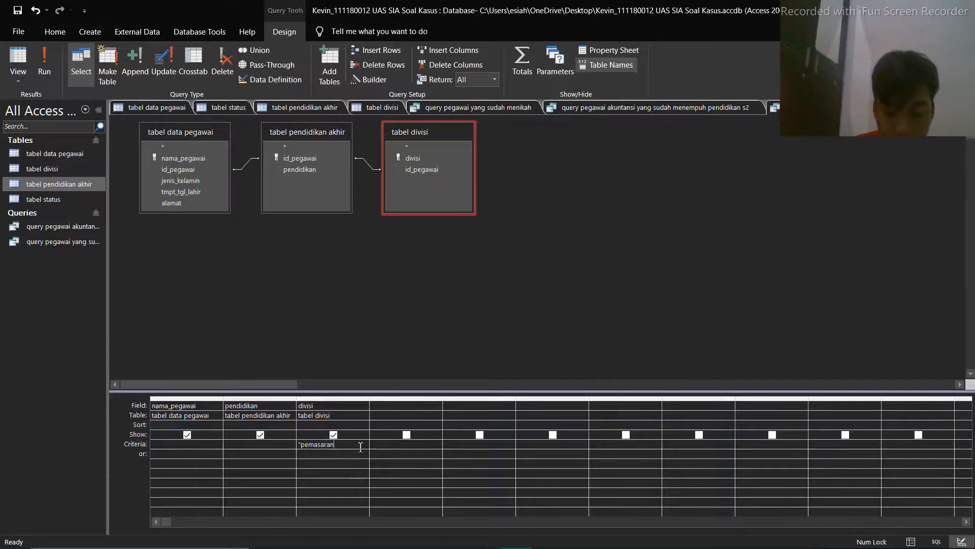
pyautogui.write('"')
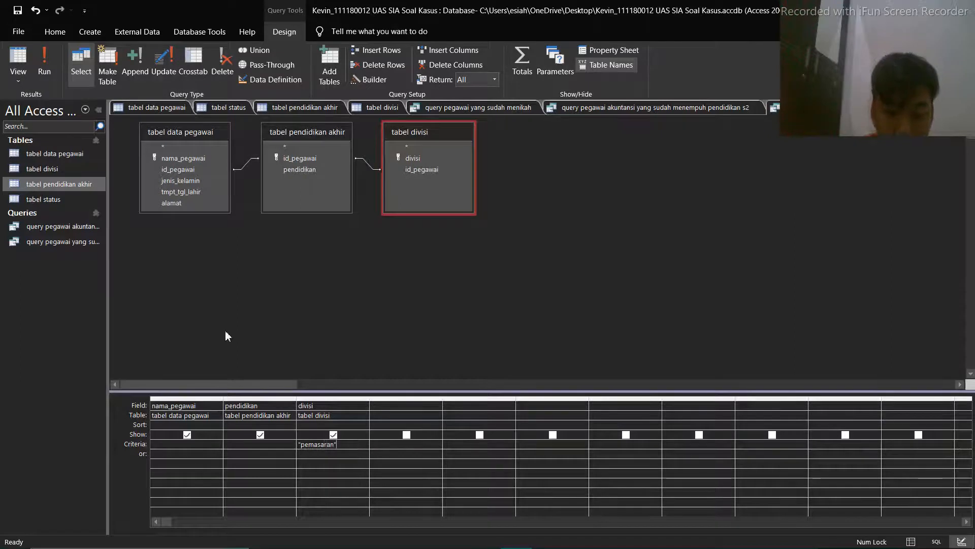
pyautogui.click(301, 445)
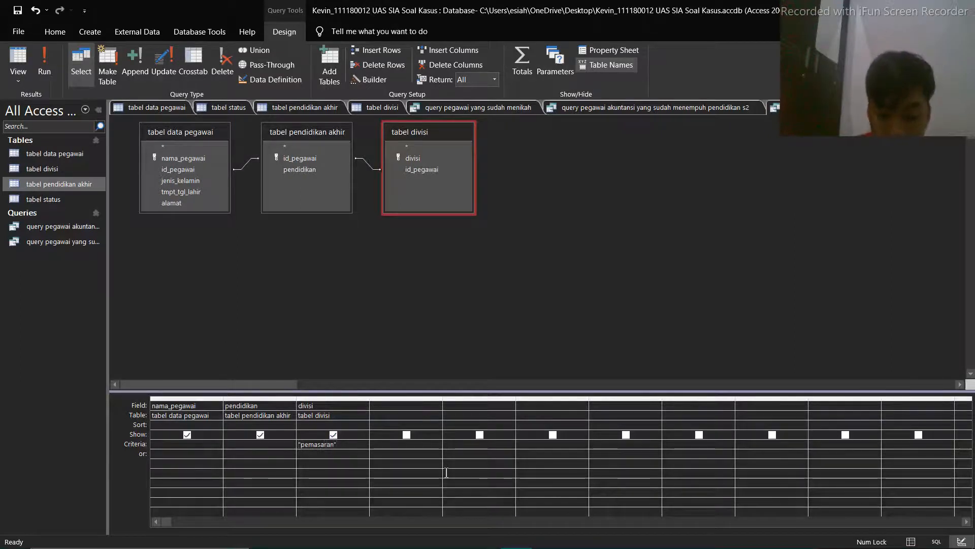
pyautogui.write('=')
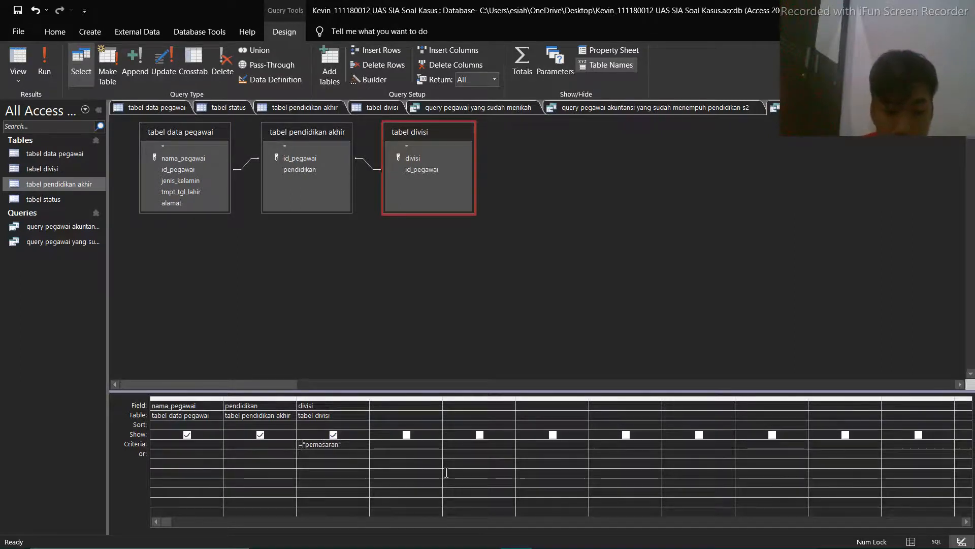
pyautogui.click(45, 67)
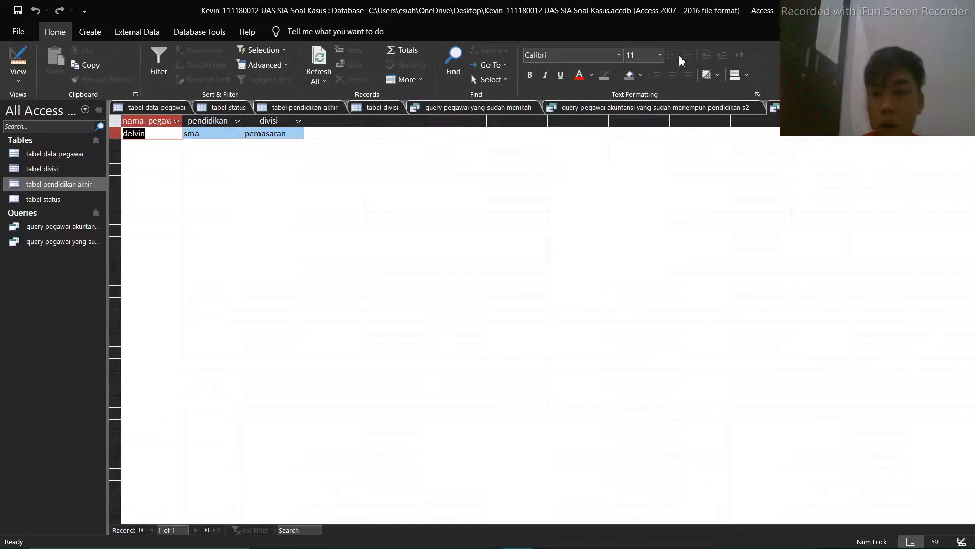
# Start saving Query1 so that a query name can be entered
pyautogui.moveTo(847, 17); pyautogui.dragTo(846, 165)
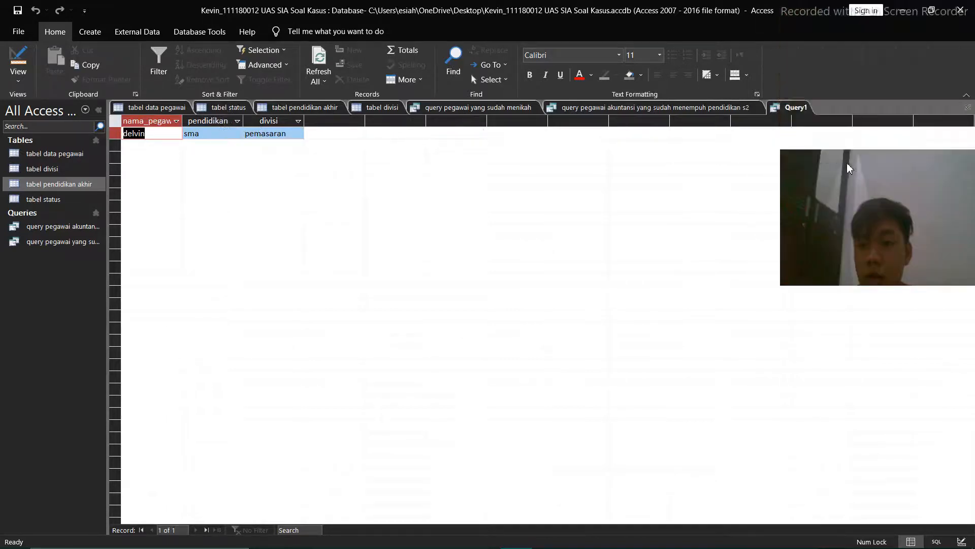
pyautogui.rightClick(798, 111)
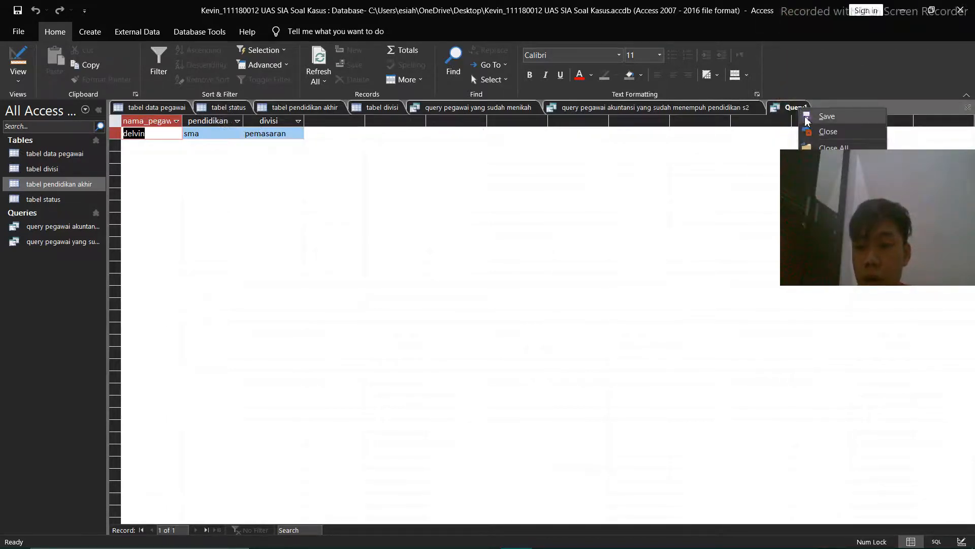
pyautogui.click(827, 116)
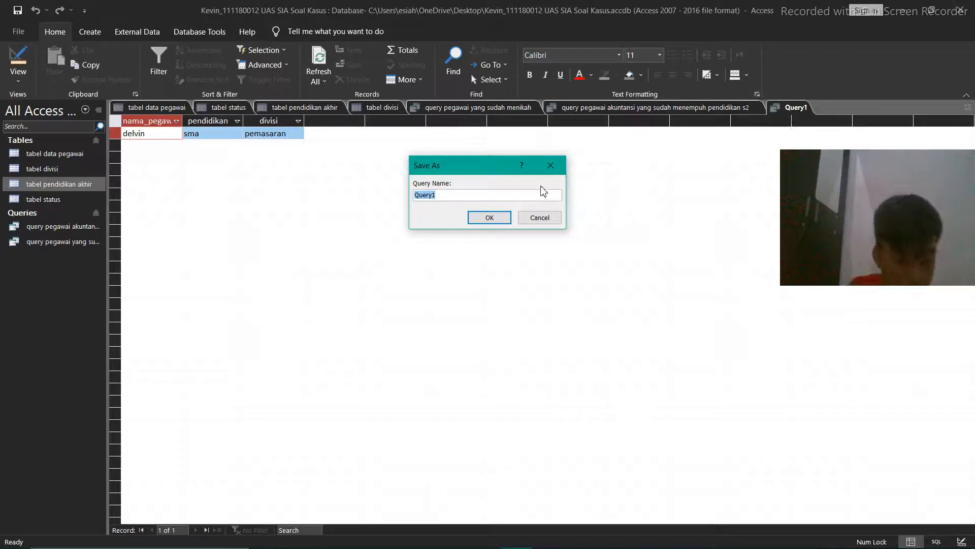
# Try to save the query as "query pegawai laki laki yang berada didivisi pemasaran yang masih sma"
pyautogui.write('query')
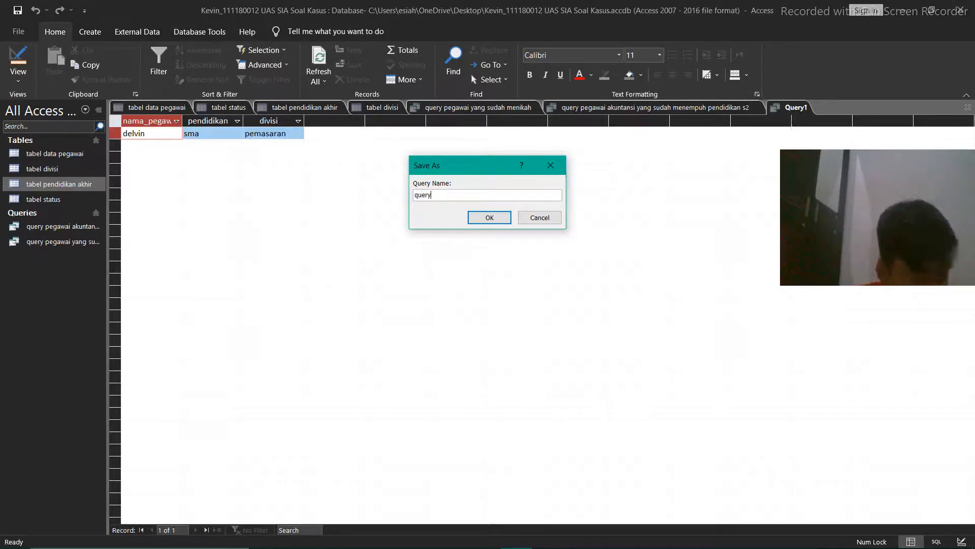
pyautogui.write(' pegawai')
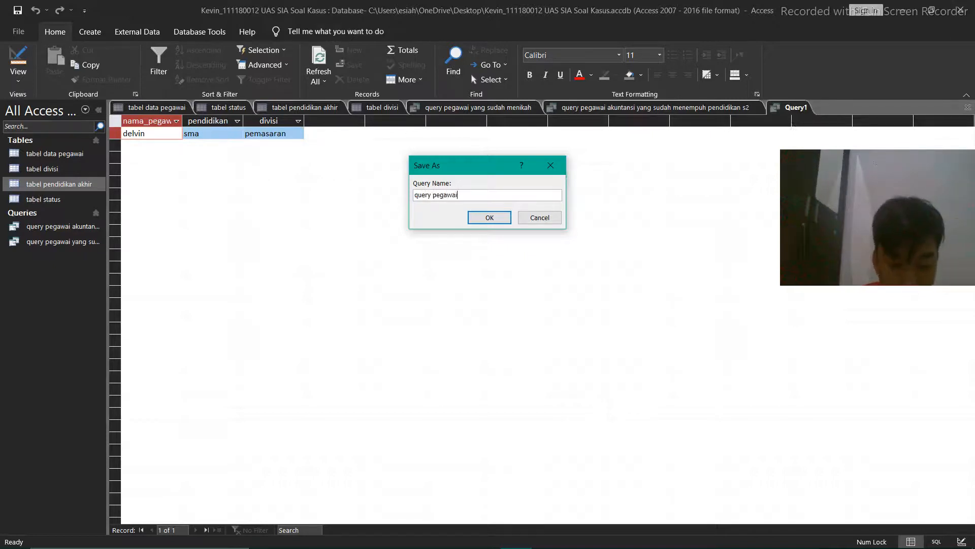
pyautogui.write(' laki laki yang berada didivisi')
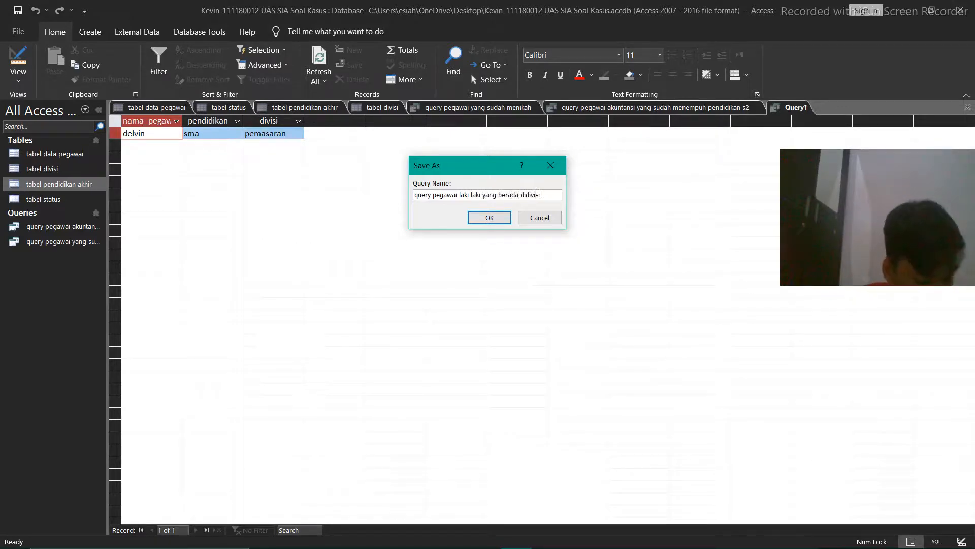
pyautogui.write('saran ')
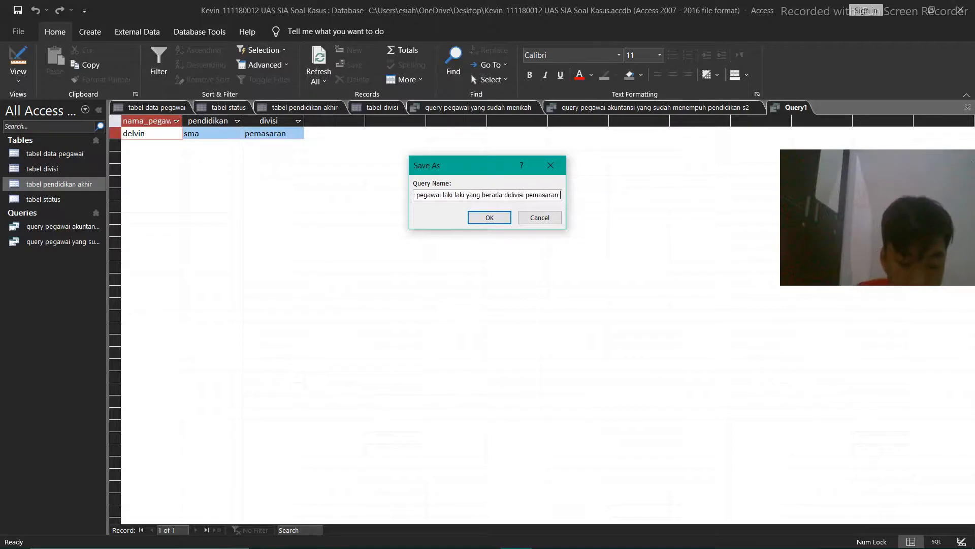
pyautogui.write('yang masih sma')
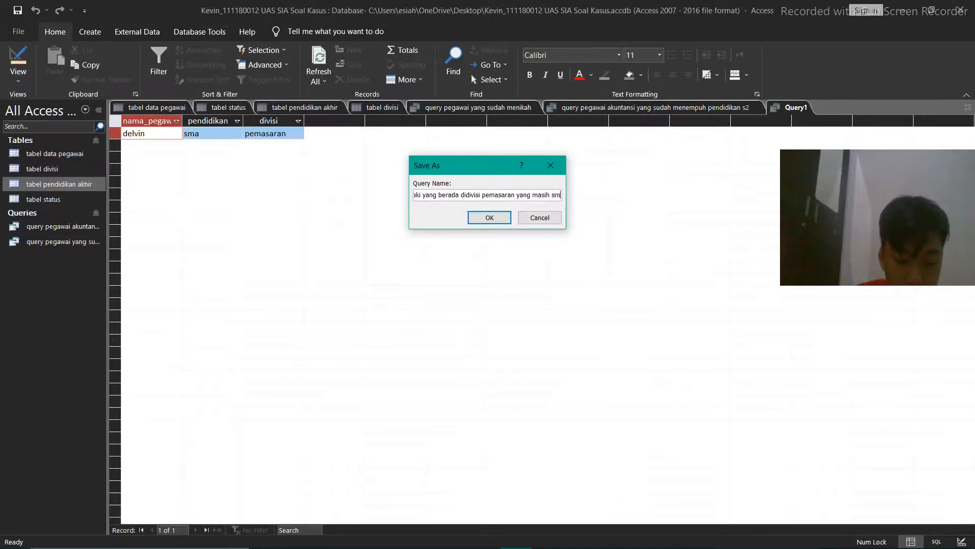
pyautogui.click(502, 222)
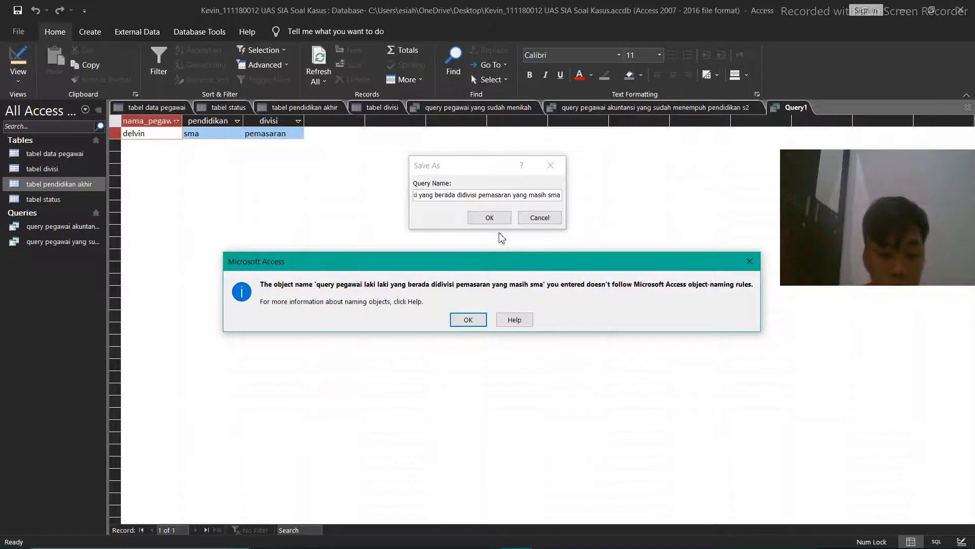
pyautogui.press('Return')
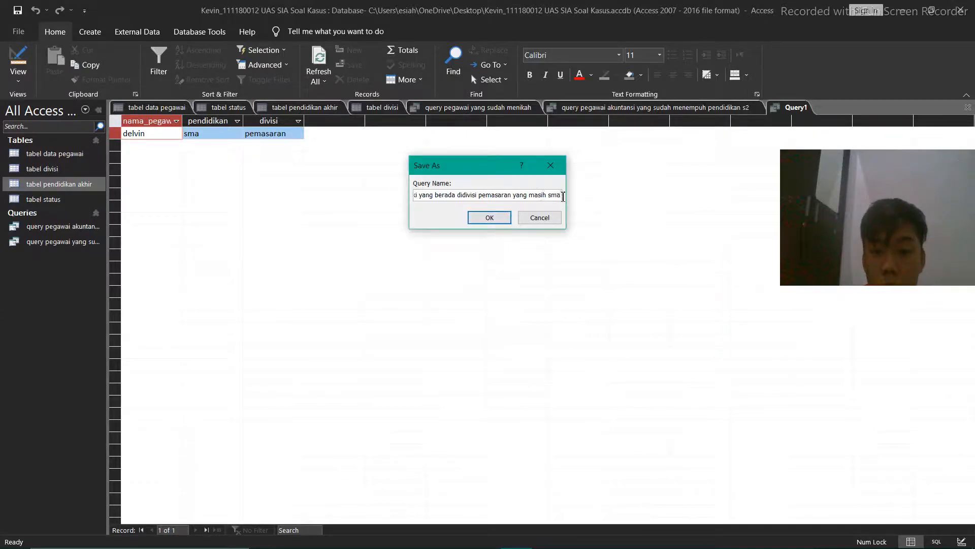
# Try to shorten the query name by deleting characters from the words "yang masih"
pyautogui.moveTo(561, 195); pyautogui.dragTo(386, 201)
pyautogui.click(512, 198)
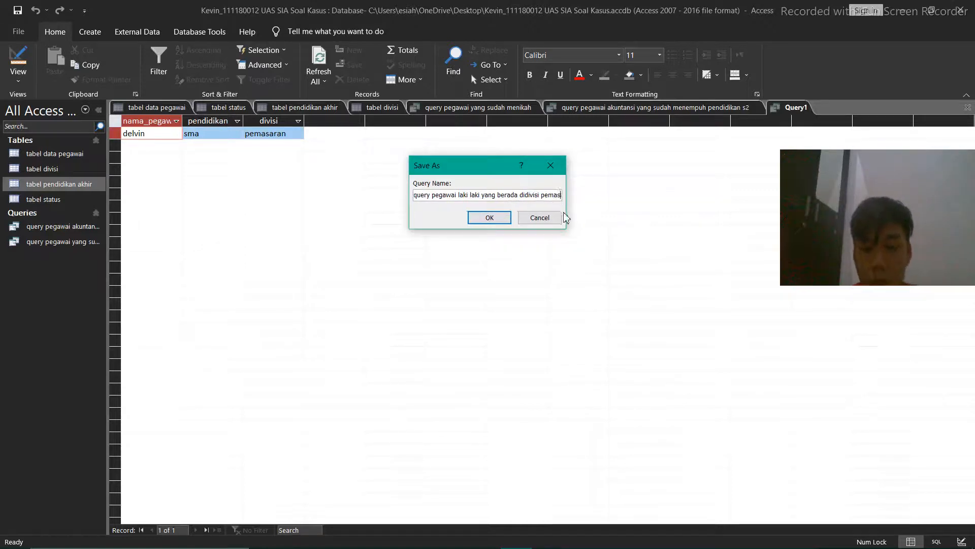
pyautogui.click(500, 218)
pyautogui.click(467, 319)
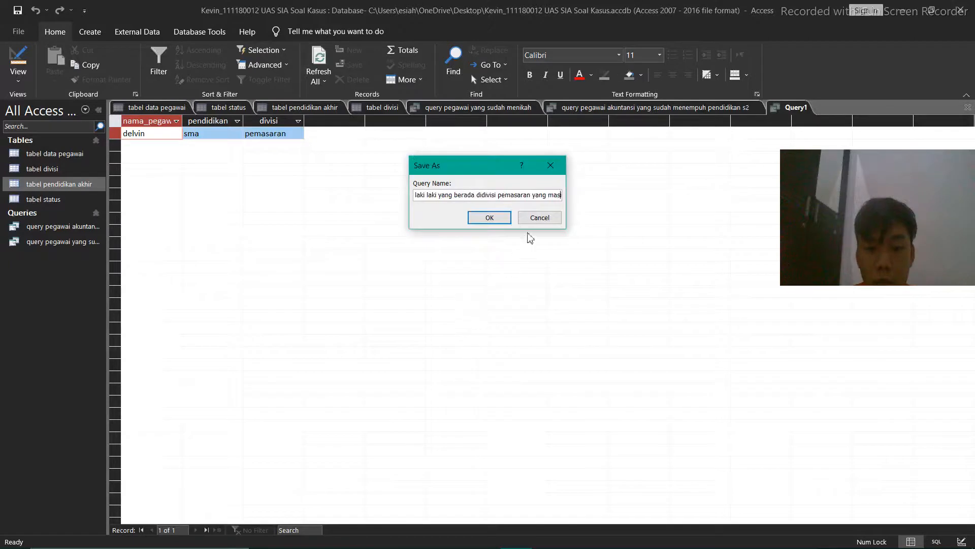
pyautogui.press('BackSpace')
pyautogui.press('BackSpace')
pyautogui.press('BackSpace')
pyautogui.press('BackSpace')
pyautogui.press('BackSpace')
pyautogui.press('BackSpace')
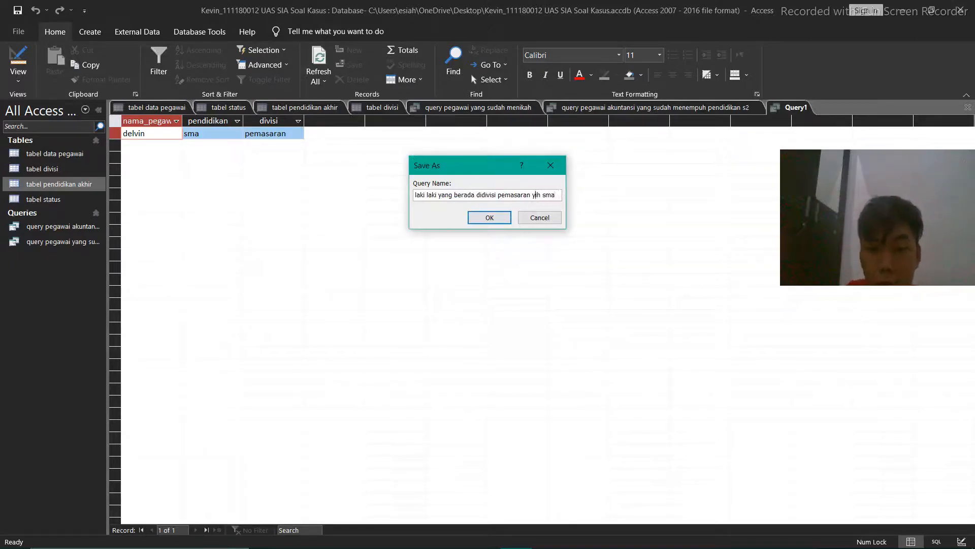
pyautogui.write('i')
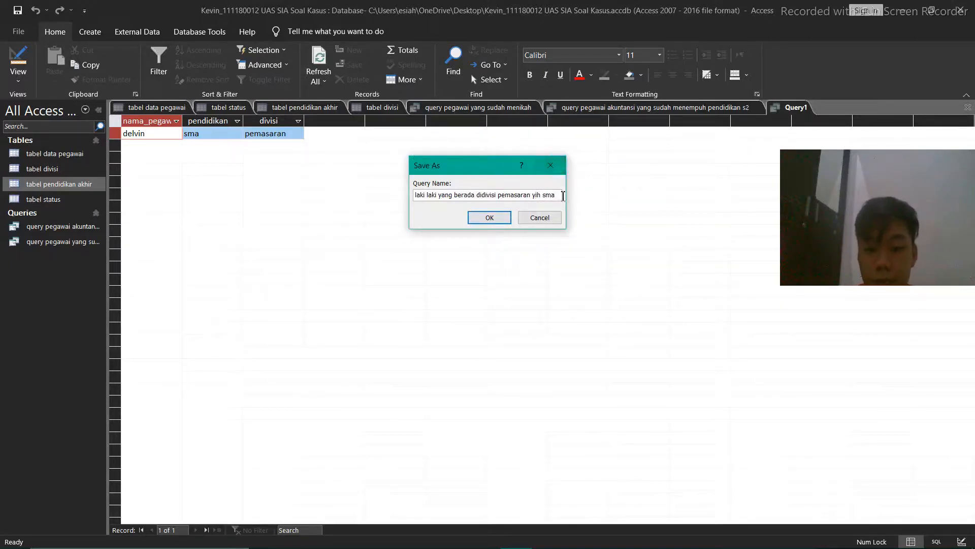
# Replace the whole query name with "query pegawai divisi pemasaran yang masih sma" and save the query
pyautogui.moveTo(562, 196); pyautogui.dragTo(327, 188)
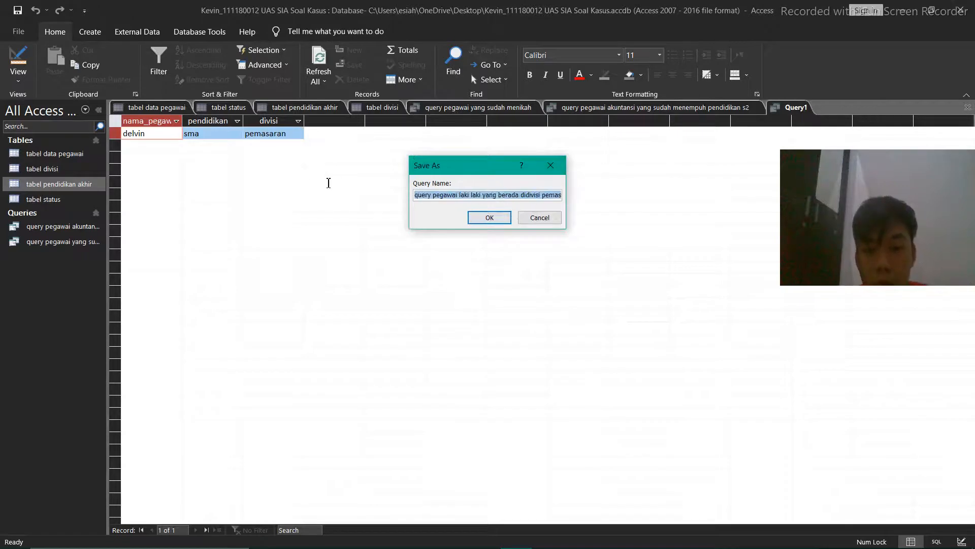
pyautogui.press('BackSpace')
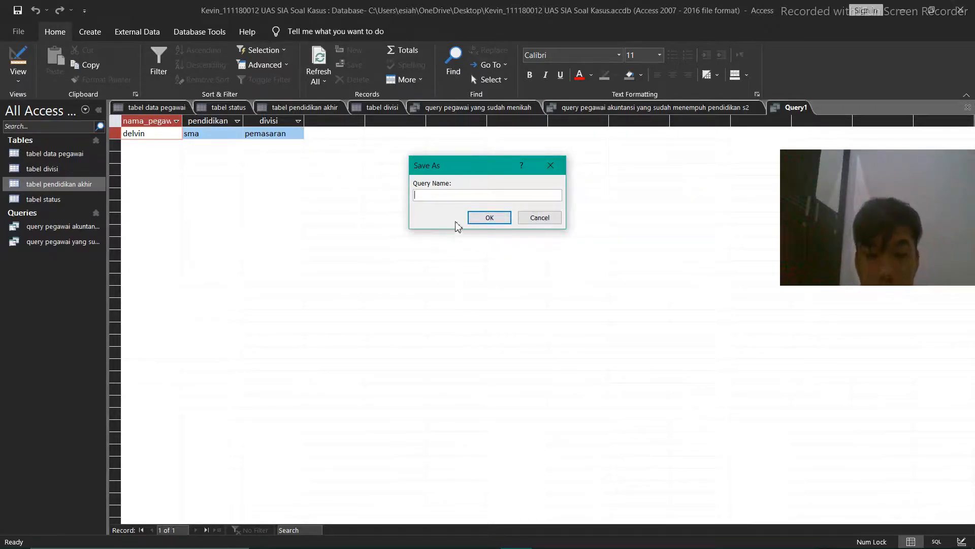
pyautogui.write('q')
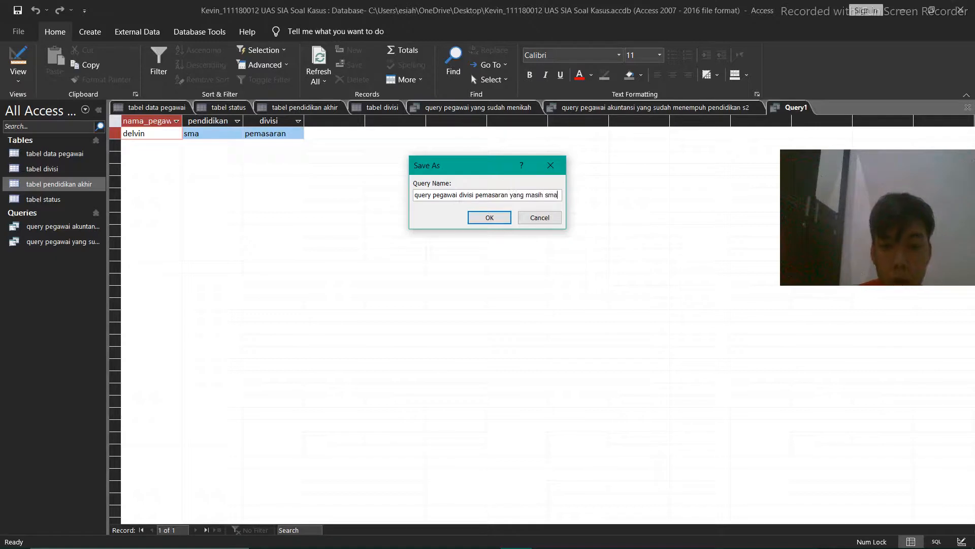
pyautogui.click(486, 215)
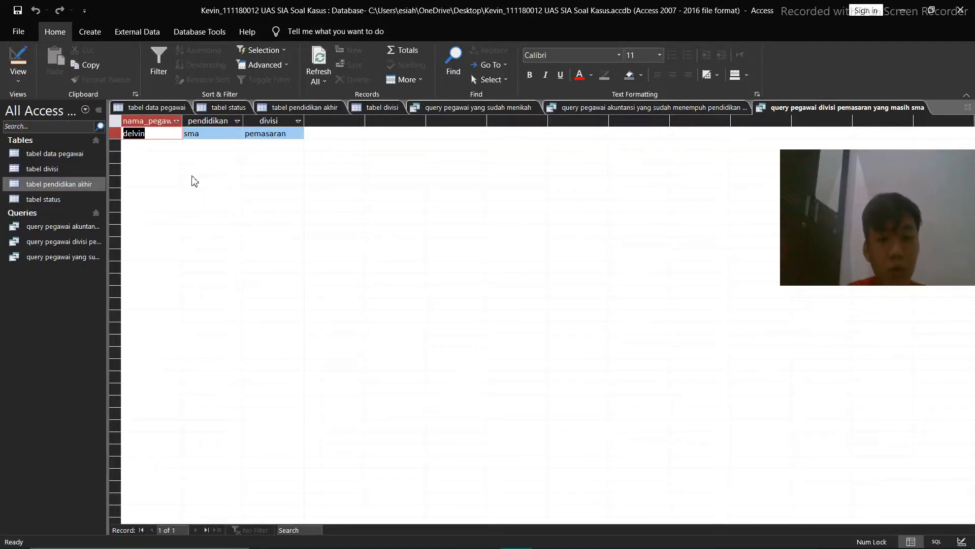
# Open the database's relationships layout and dismiss the table selection without adding any table
pyautogui.click(199, 32)
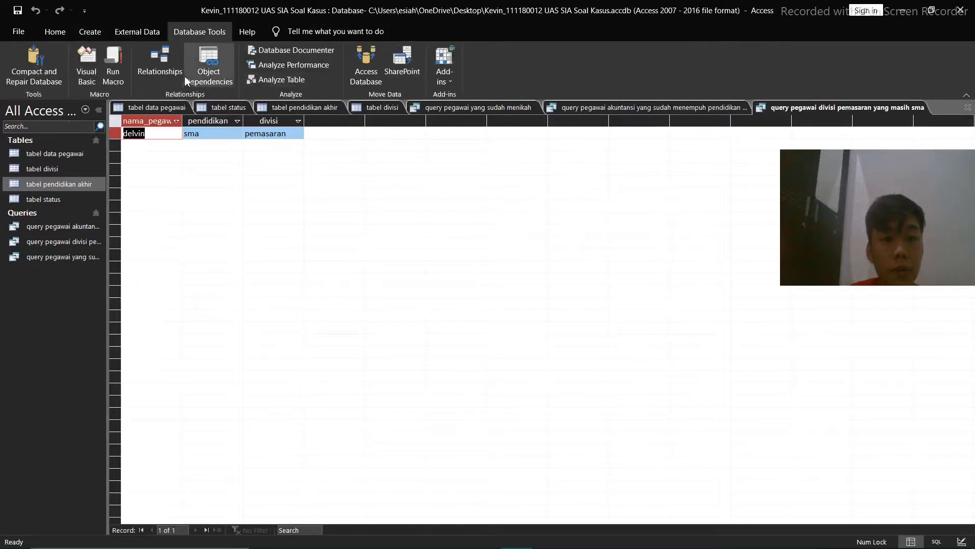
pyautogui.click(166, 66)
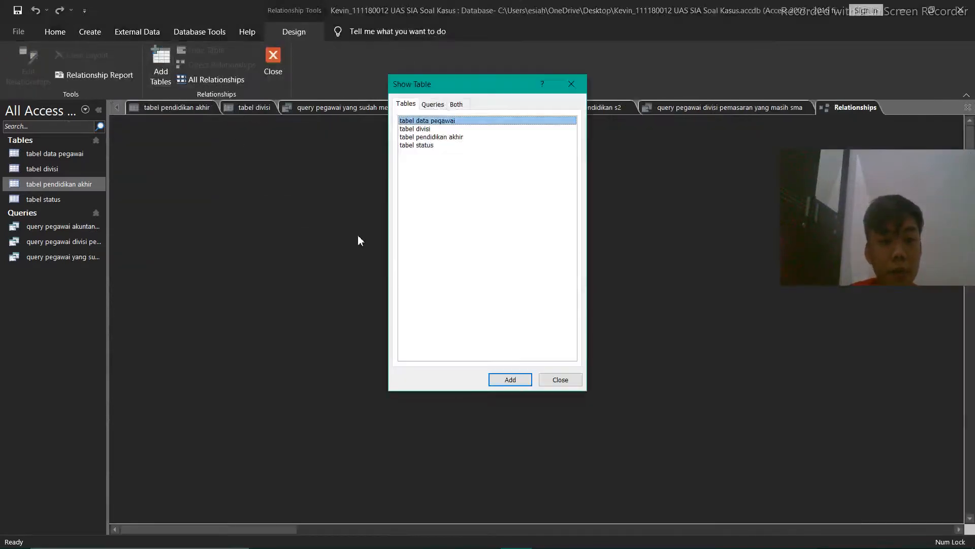
pyautogui.click(483, 145)
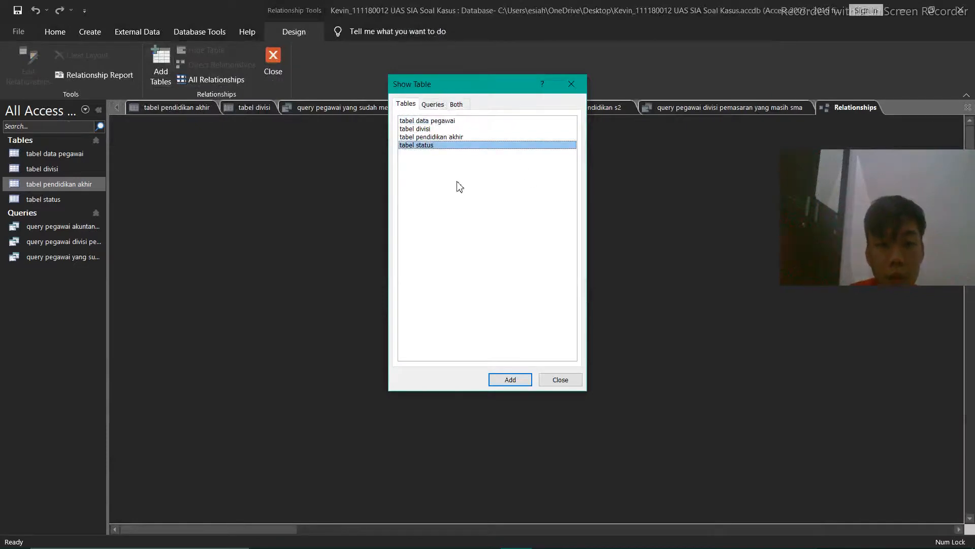
pyautogui.click(571, 84)
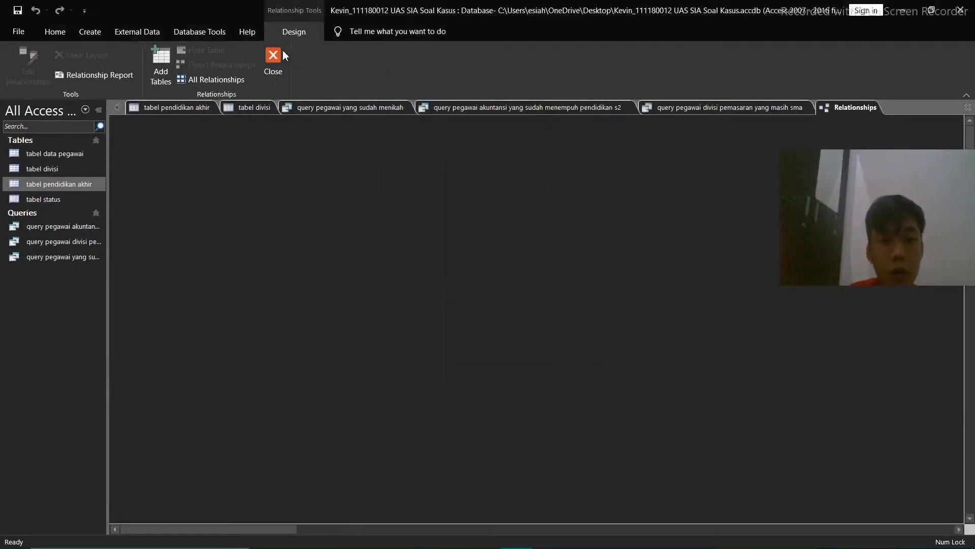
pyautogui.click(89, 34)
pyautogui.click(197, 31)
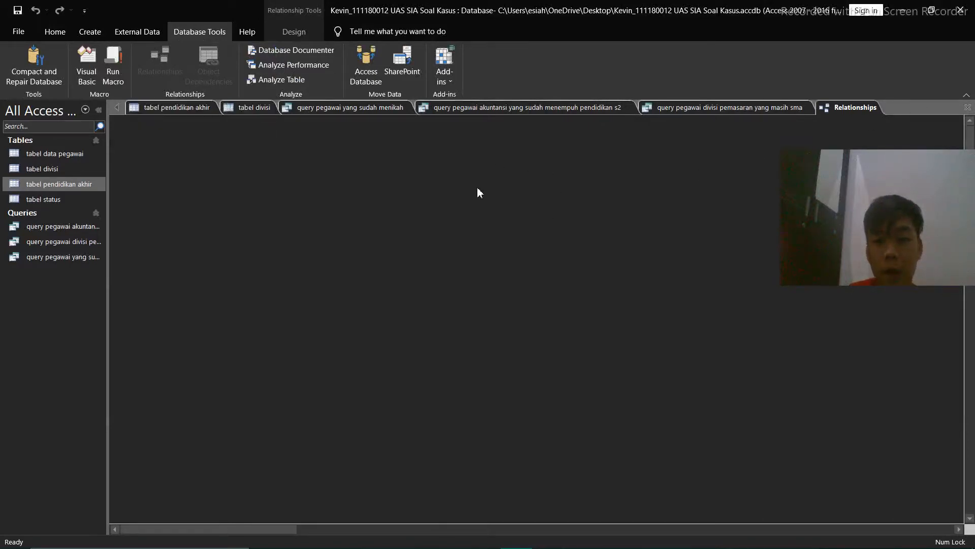
# Add tabel data pegawai, tabel divisi, tabel pendidikan akhir and tabel status to the relationships layout
pyautogui.rightClick(423, 191)
pyautogui.click(426, 196)
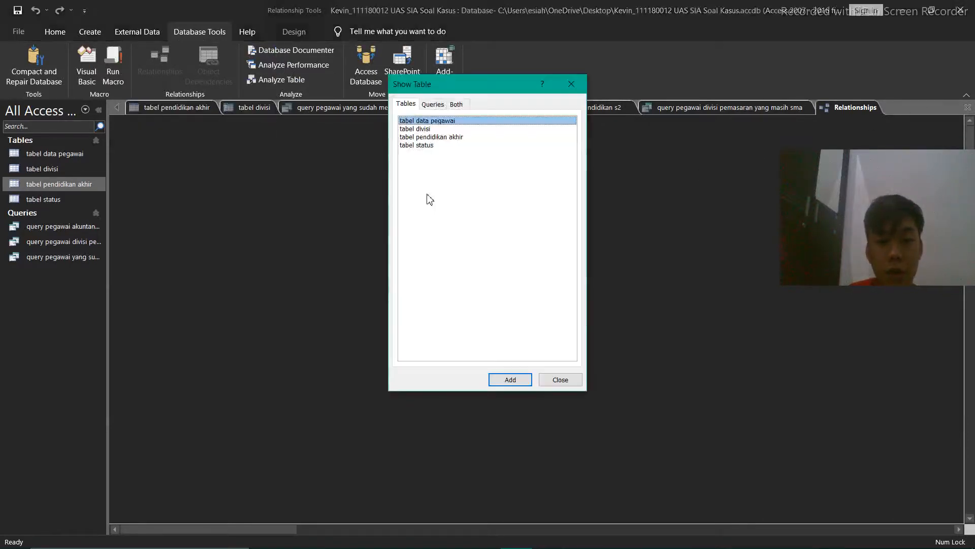
pyautogui.click(443, 145)
pyautogui.moveTo(441, 139); pyautogui.dragTo(433, 124)
pyautogui.press('Escape')
pyautogui.rightClick(394, 218)
pyautogui.click(416, 228)
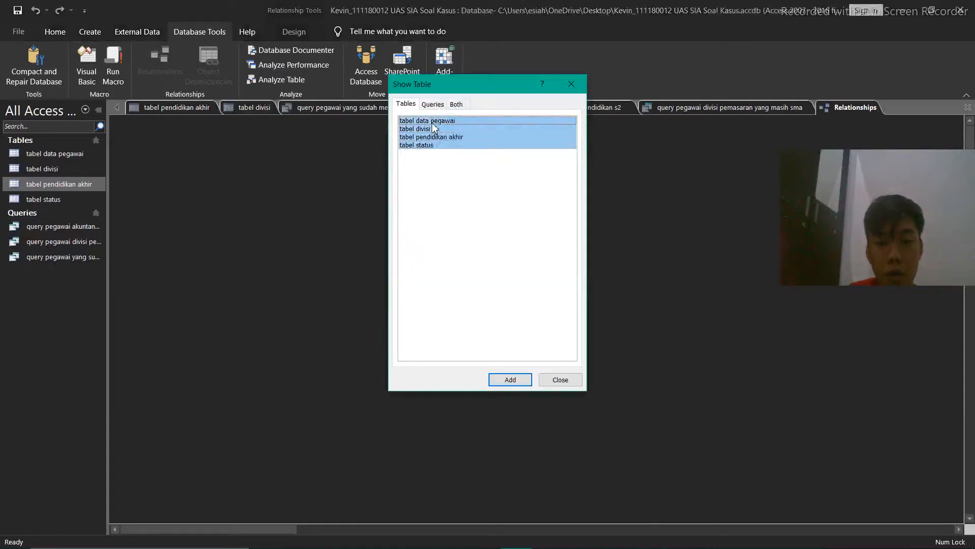
pyautogui.click(510, 380)
pyautogui.click(571, 84)
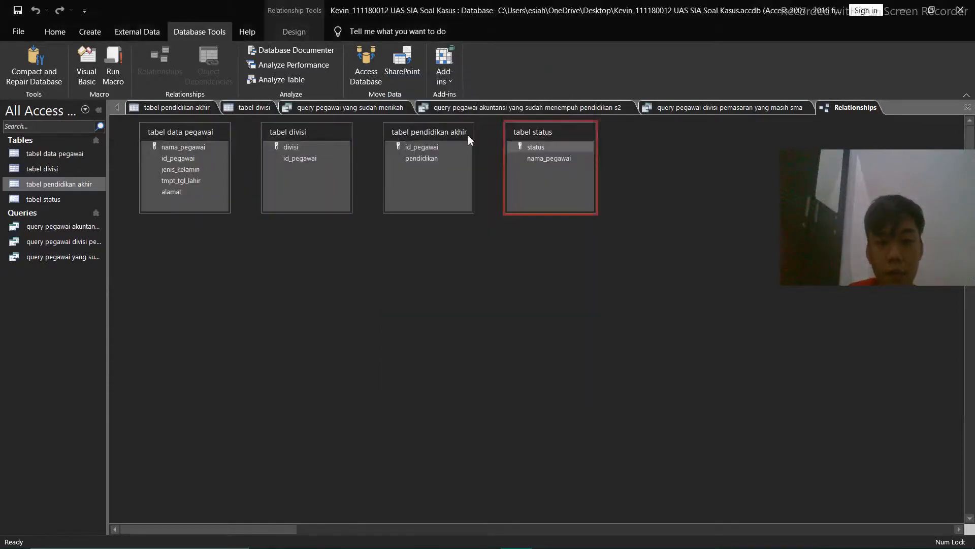
# Arrange the tables with tabel data pegawai above, tabel status to its lower left, tabel pendidikan akhir to its lower right and tabel divisi farthest right
pyautogui.click(571, 148)
pyautogui.click(562, 132)
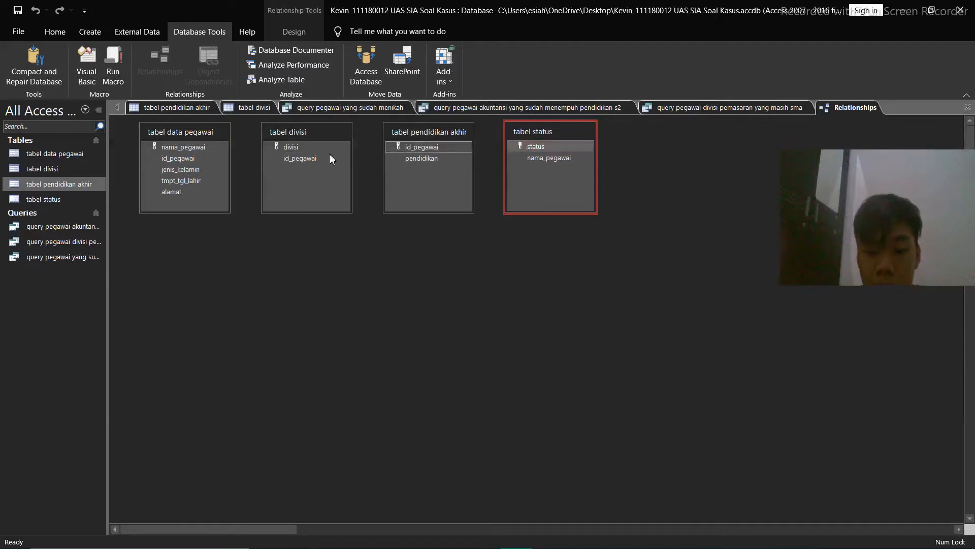
pyautogui.moveTo(574, 142); pyautogui.dragTo(230, 254)
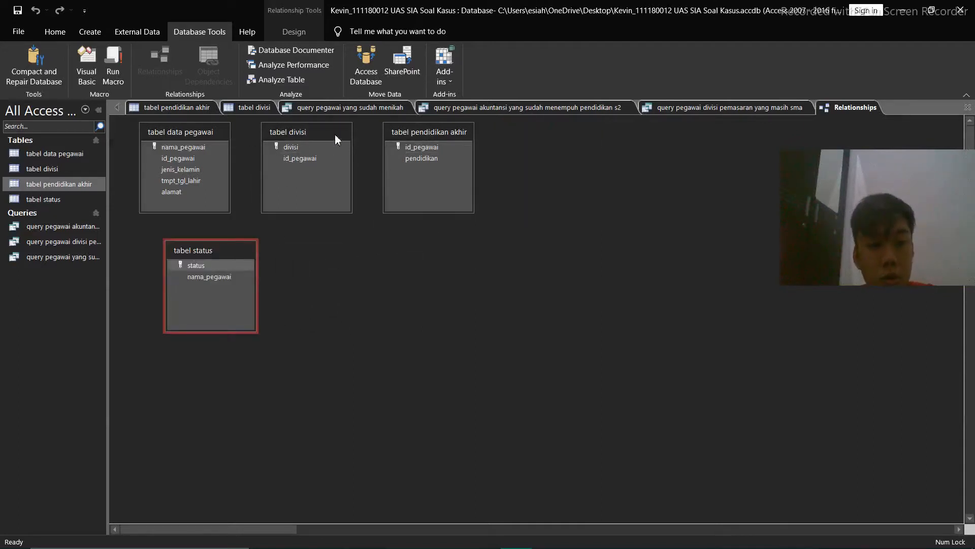
pyautogui.moveTo(334, 134); pyautogui.dragTo(545, 177)
pyautogui.moveTo(415, 131); pyautogui.dragTo(626, 144)
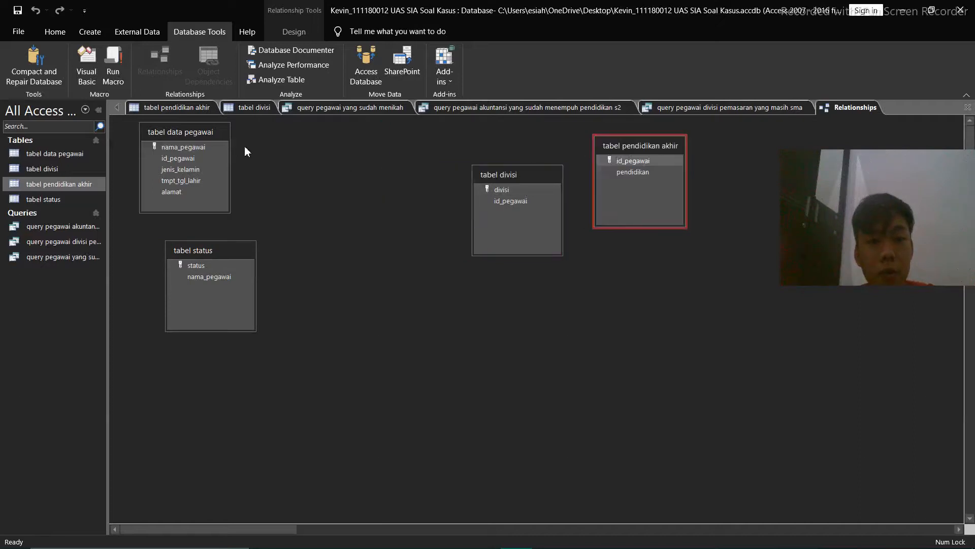
pyautogui.moveTo(211, 133); pyautogui.dragTo(403, 137)
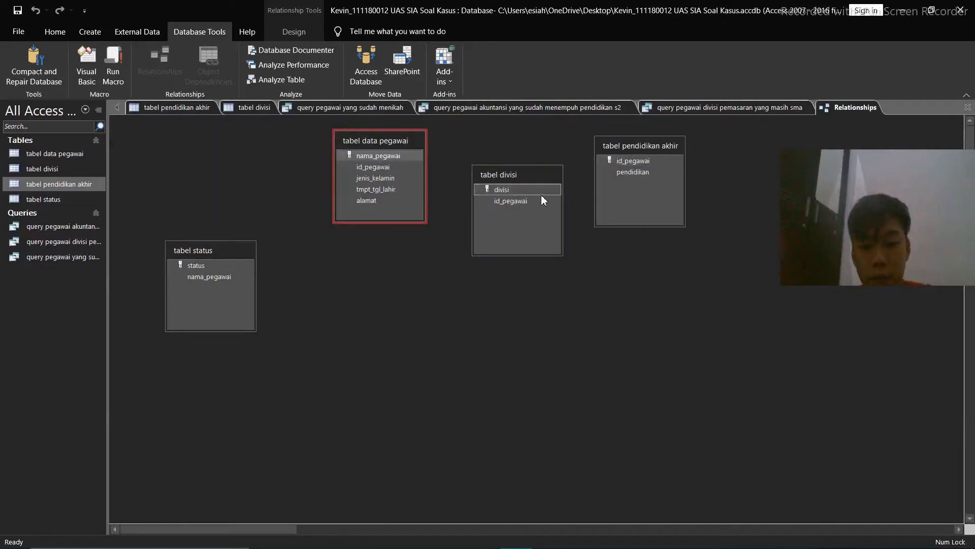
pyautogui.moveTo(618, 148); pyautogui.dragTo(506, 253)
pyautogui.click(553, 189)
pyautogui.moveTo(553, 189); pyautogui.dragTo(691, 300)
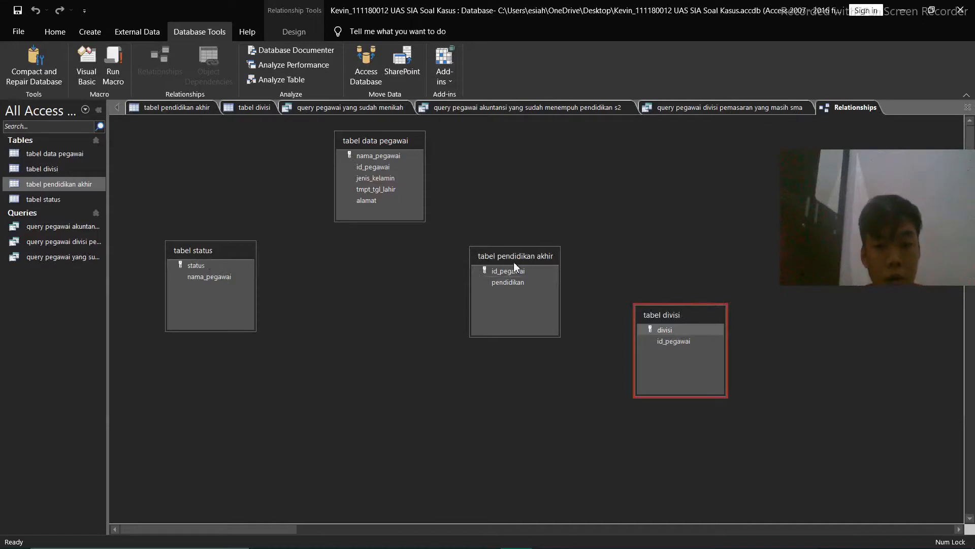
pyautogui.moveTo(514, 253); pyautogui.dragTo(514, 246)
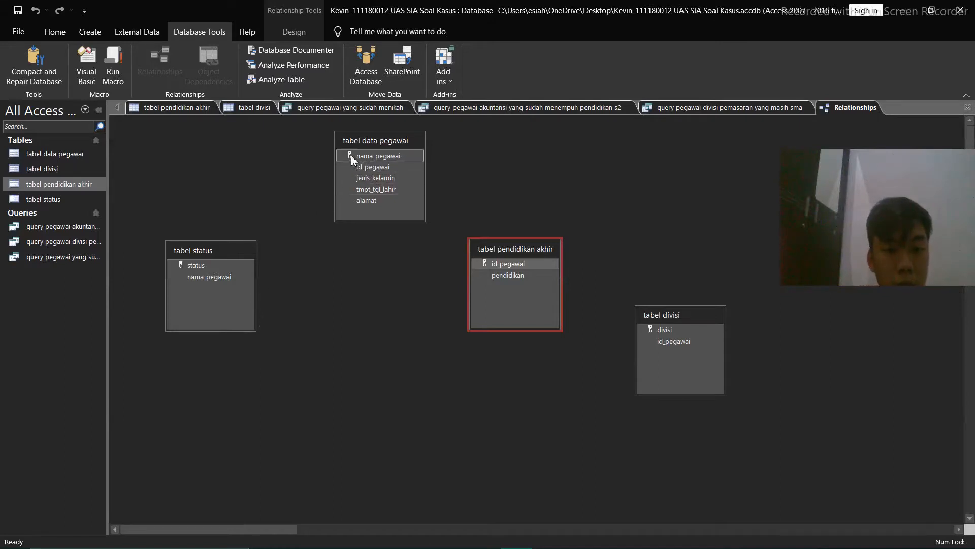
# Create relationships from tabel data pegawai to tabel status on nama_pegawai and to tabel pendidikan akhir on id_pegawai
pyautogui.moveTo(351, 154); pyautogui.dragTo(244, 278)
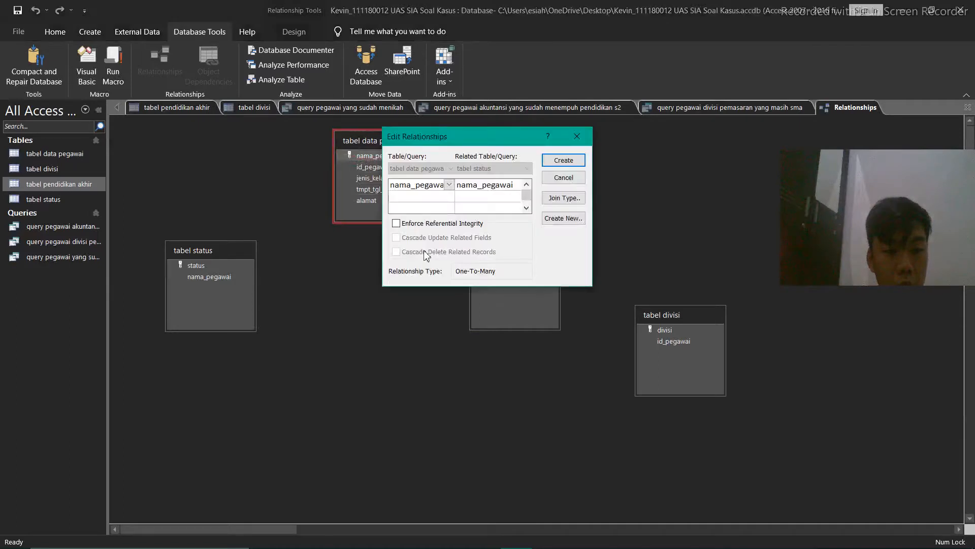
pyautogui.click(560, 162)
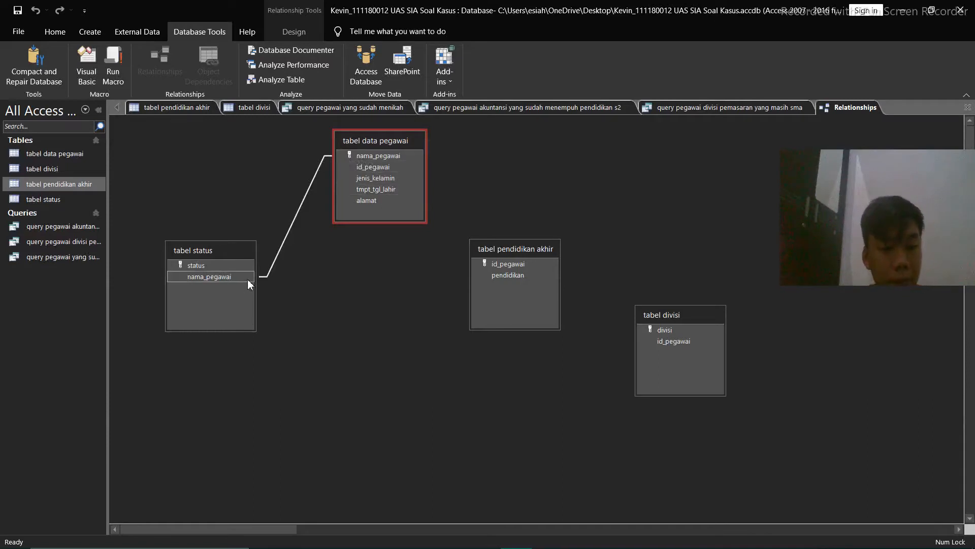
pyautogui.moveTo(248, 279); pyautogui.dragTo(401, 168)
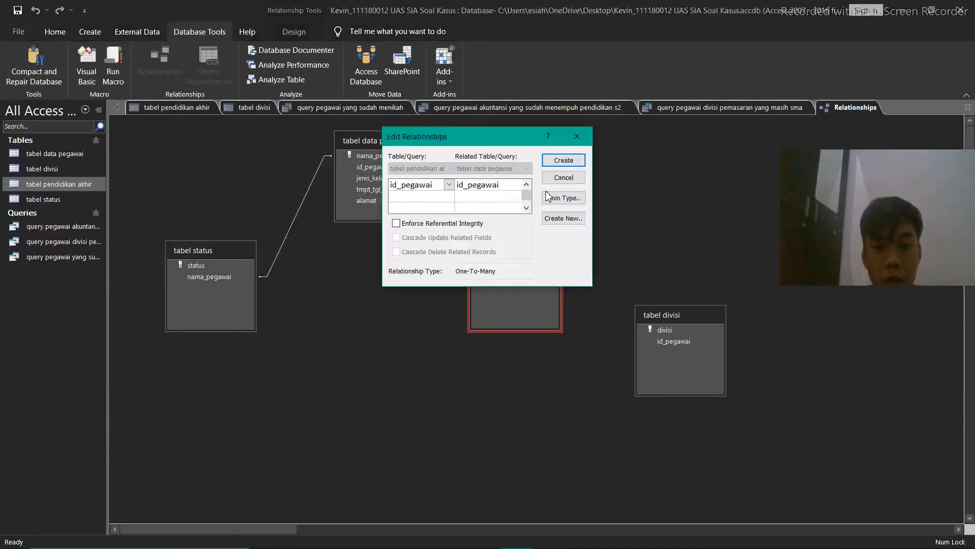
pyautogui.click(556, 162)
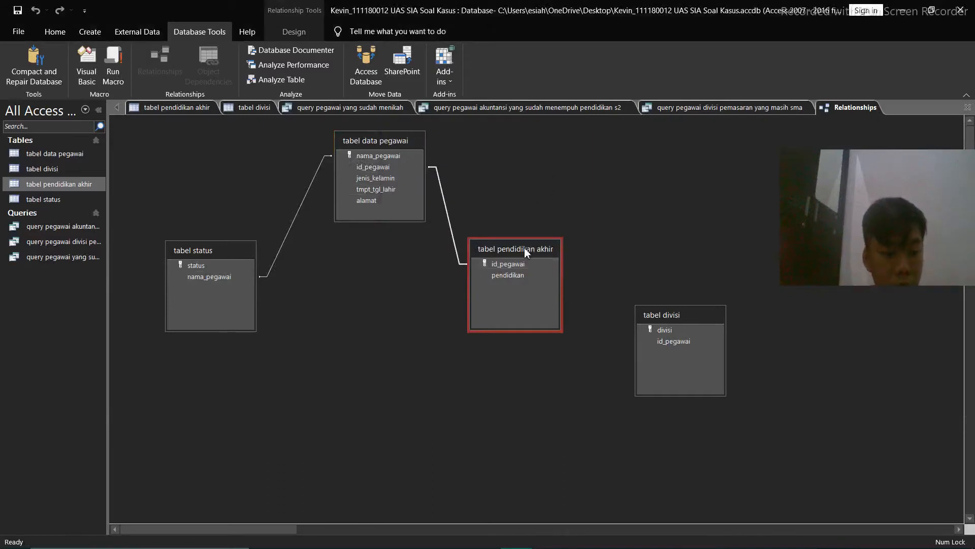
# Create a relationship between tabel pendidikan akhir and tabel divisi on id_pegawai
pyautogui.click(534, 263)
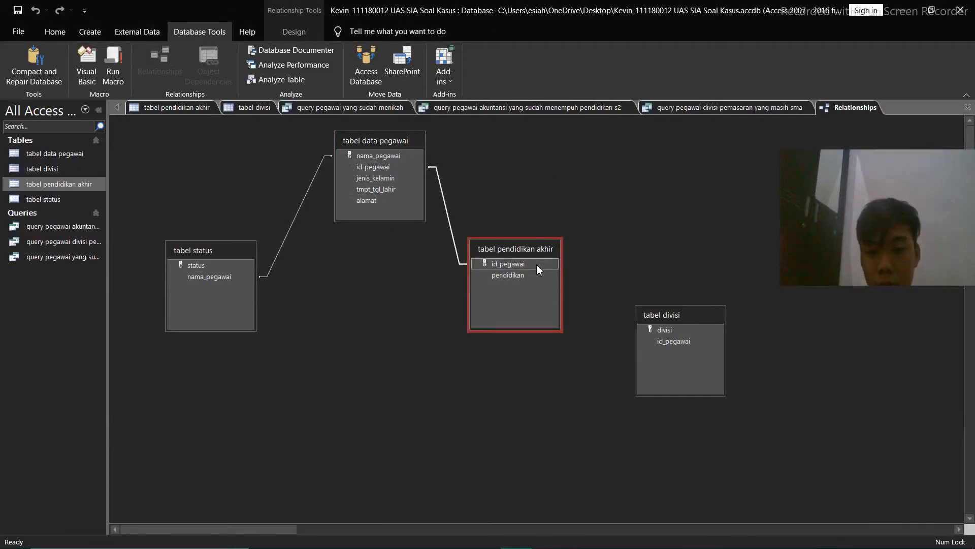
pyautogui.moveTo(536, 265); pyautogui.dragTo(667, 346)
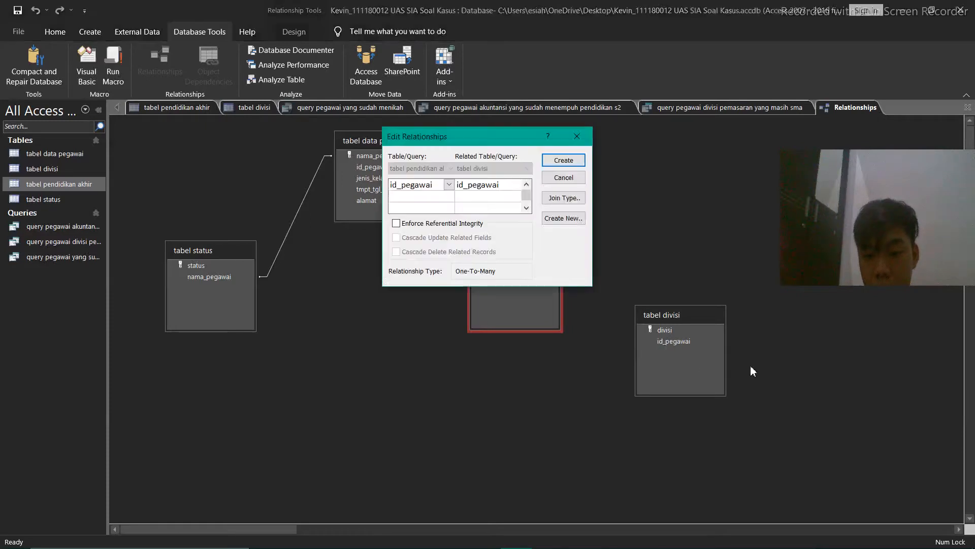
pyautogui.click(563, 160)
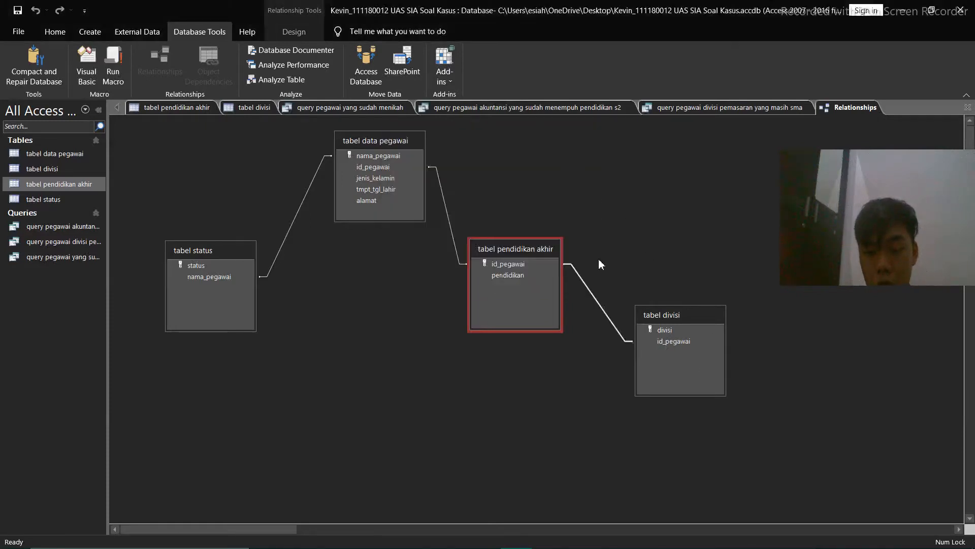